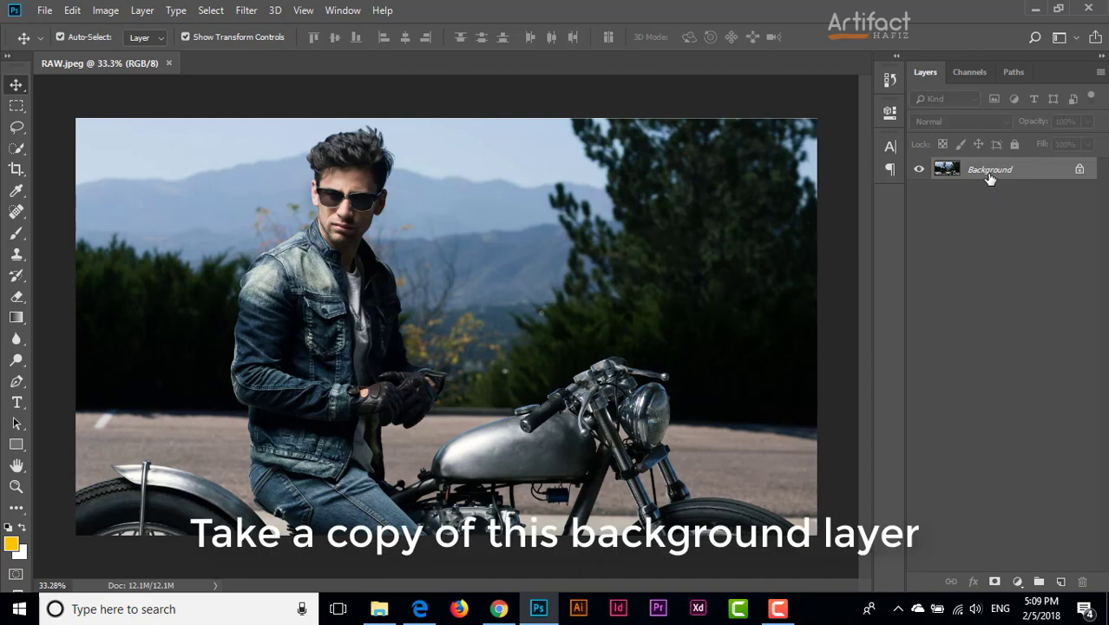
Step: Duplicate the Background layer into a Background copy layer
mouse_move(989, 172)
mouse_down()
mouse_move(1047, 566)
mouse_move(1061, 582)
mouse_up()
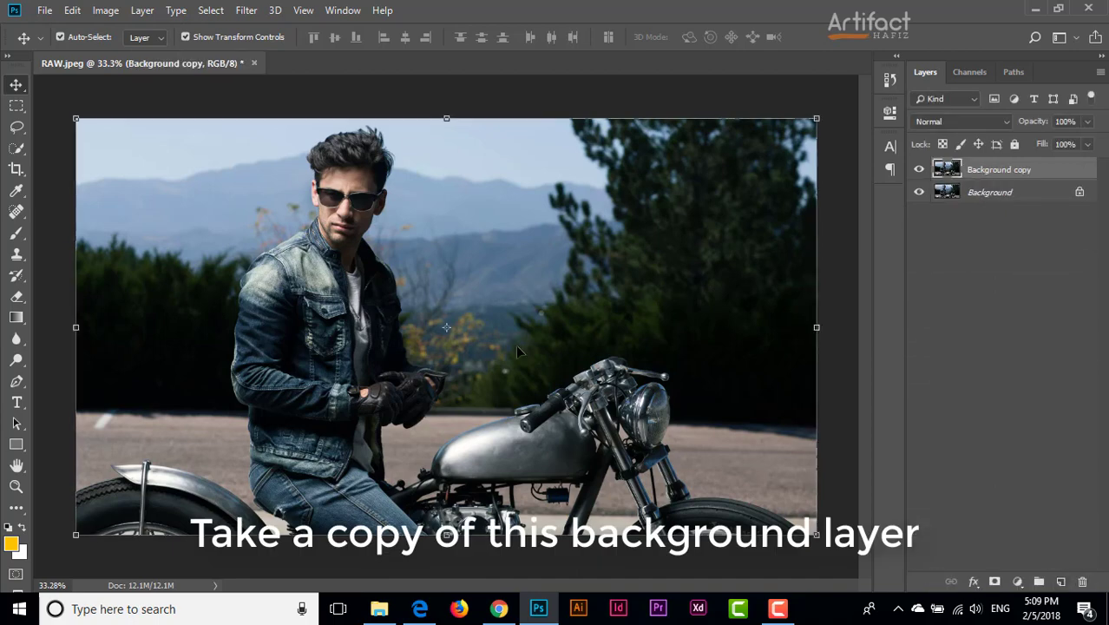
Step: Quick-select the rider and motorcycle: jeans, jacket, arm, shirt, glove, tank and handlebars
click(15, 149)
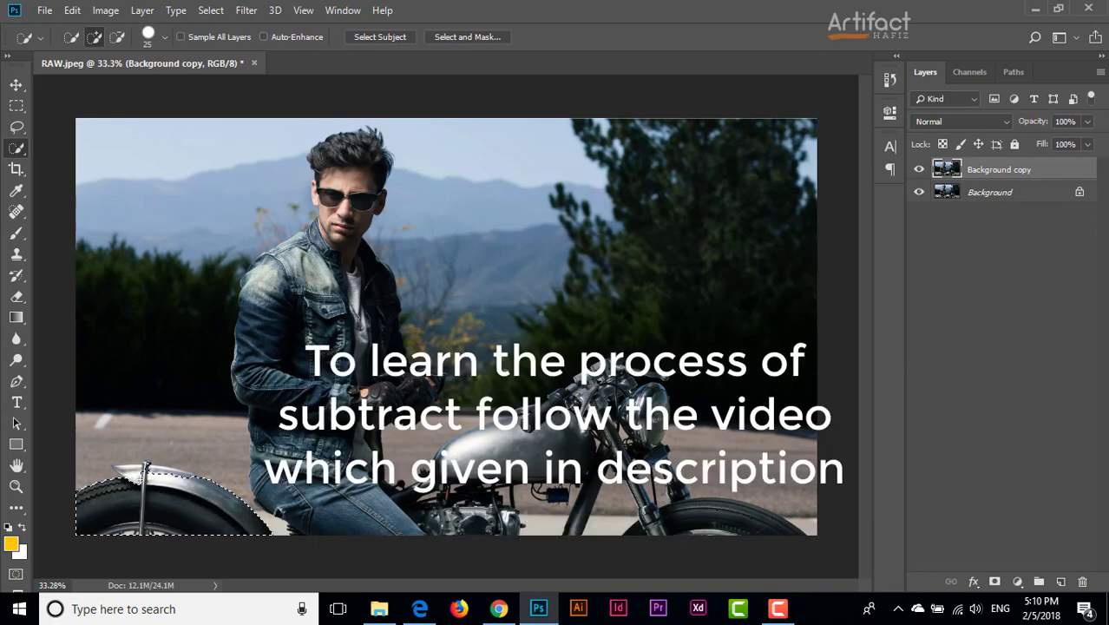
drag(157, 485, 173, 415)
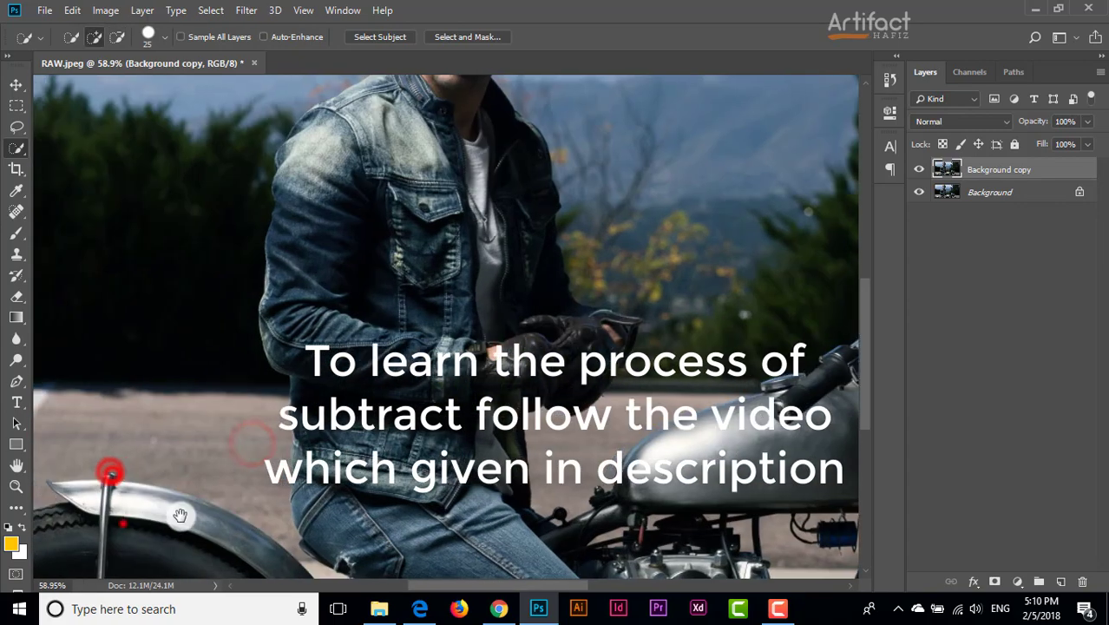
scroll(112, 469, up, 6)
alt+click(211, 461)
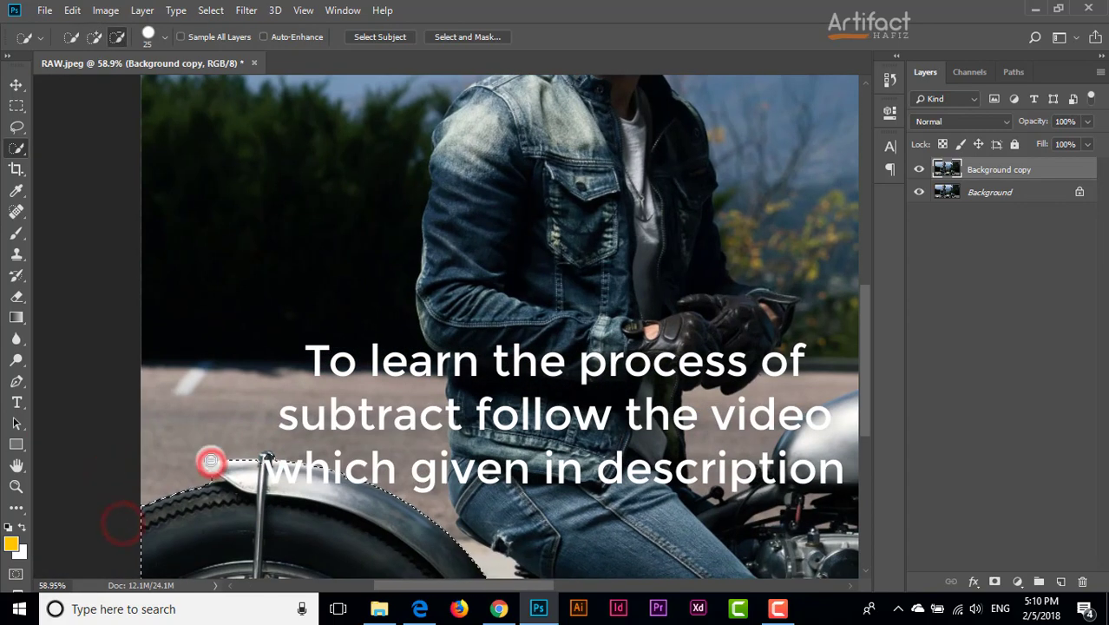
drag(207, 478, 209, 467)
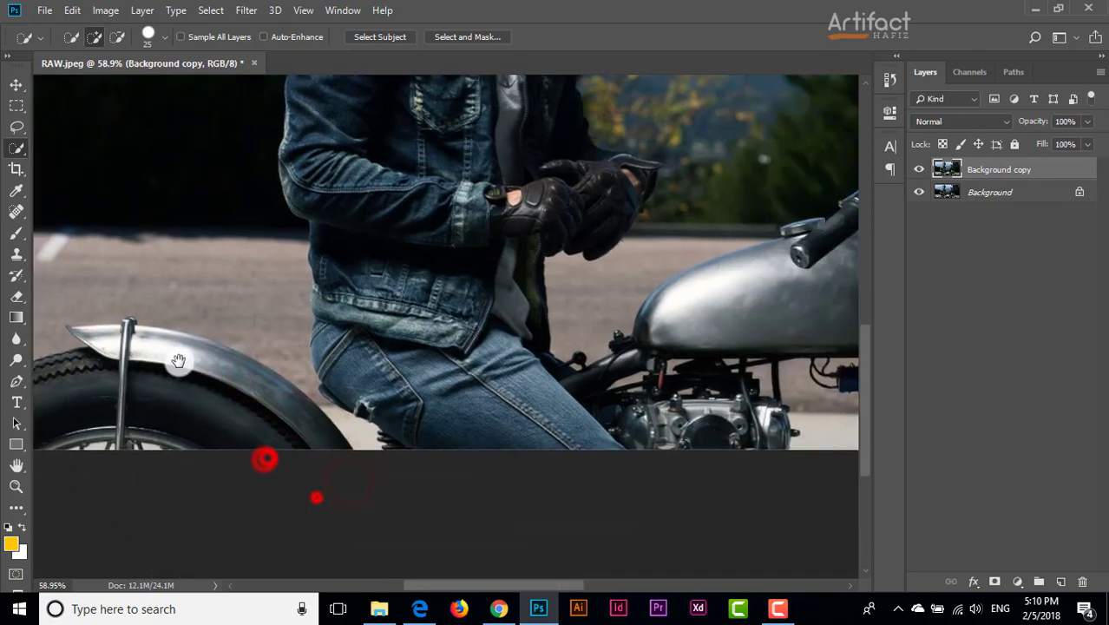
drag(368, 341, 391, 400)
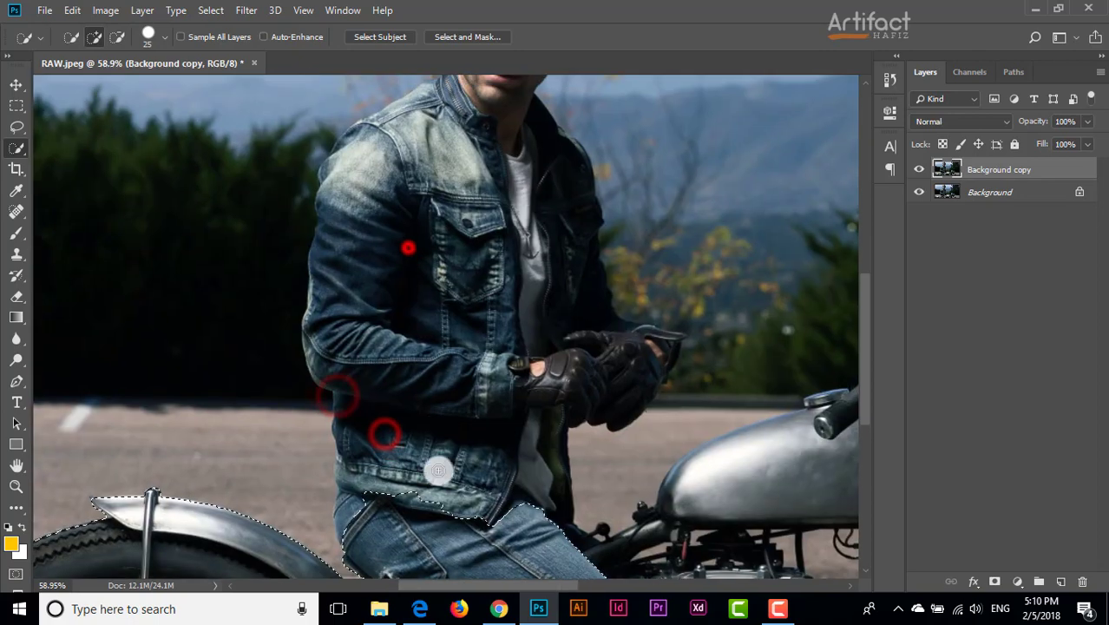
mouse_move(438, 466)
mouse_down()
mouse_move(348, 483)
mouse_move(347, 184)
mouse_move(322, 297)
mouse_move(471, 113)
mouse_move(419, 274)
mouse_move(386, 314)
mouse_up()
mouse_move(502, 515)
mouse_down()
mouse_move(432, 166)
mouse_move(468, 359)
mouse_up()
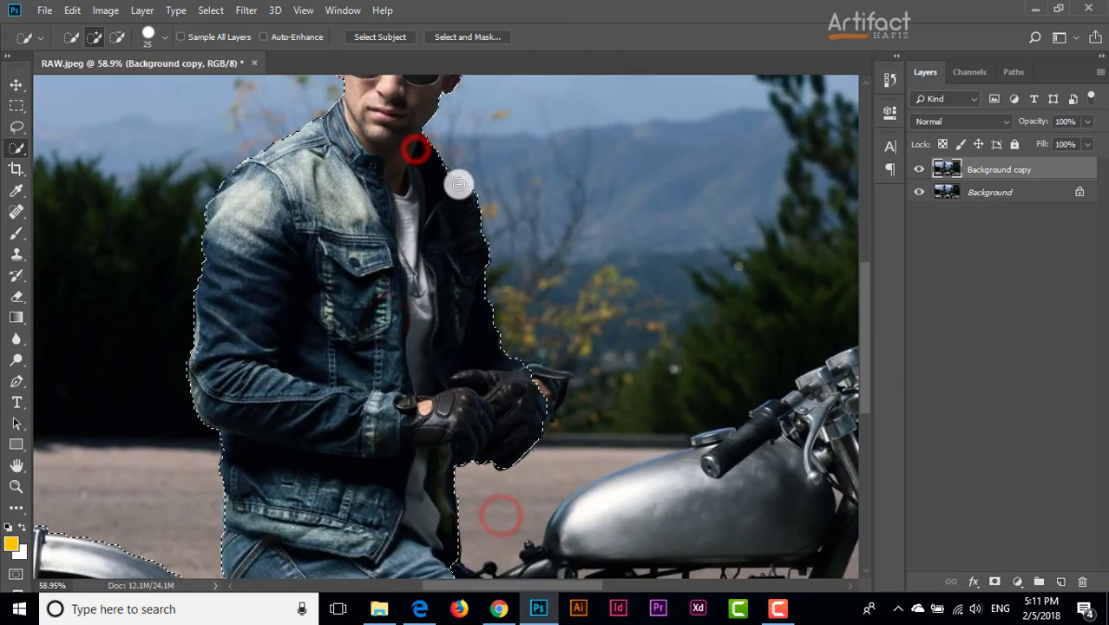
drag(528, 387, 564, 378)
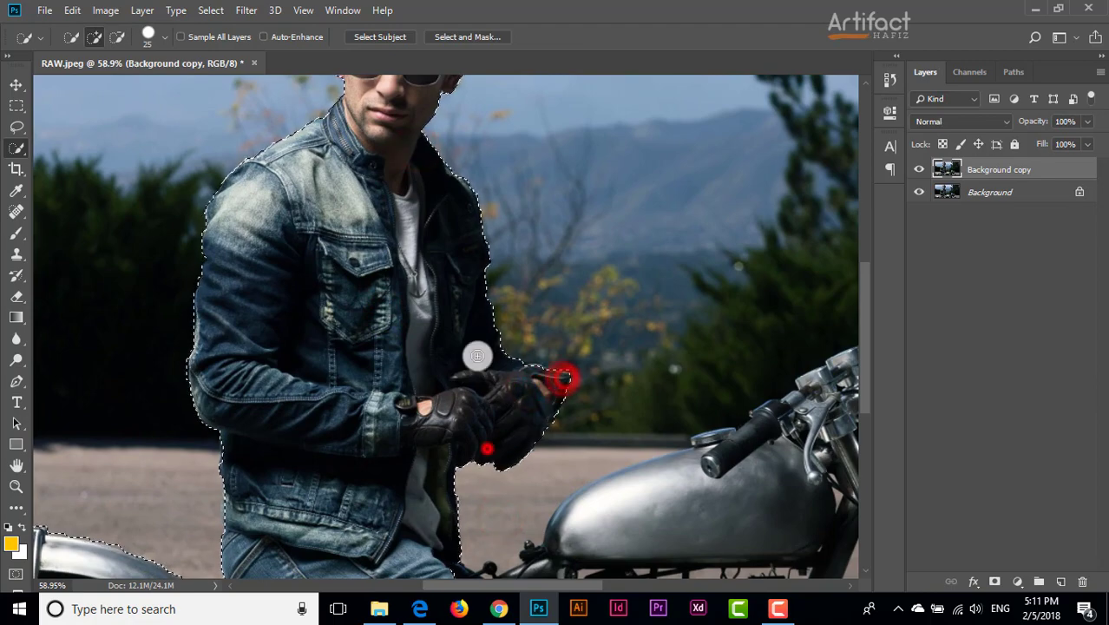
drag(450, 499, 423, 339)
mouse_move(427, 441)
mouse_down()
mouse_move(685, 342)
mouse_move(809, 230)
mouse_up()
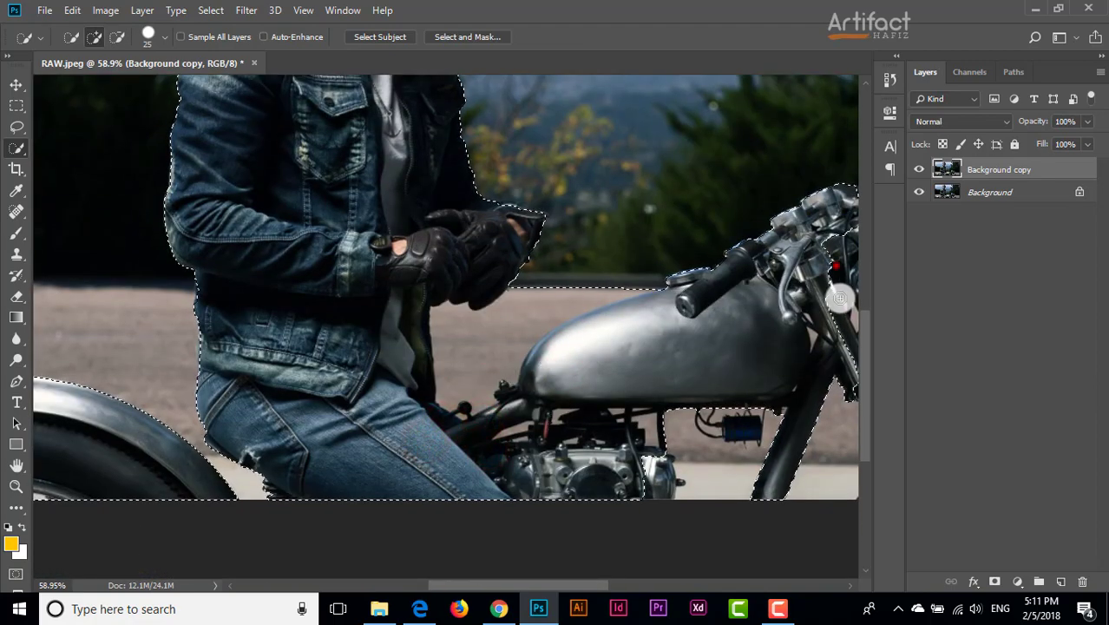
Step: Subtract the road and stray areas around the engine, tank, fork and blue part, restoring the tank edge
mouse_move(572, 246)
mouse_down()
mouse_move(477, 355)
mouse_move(685, 448)
mouse_move(663, 482)
mouse_up()
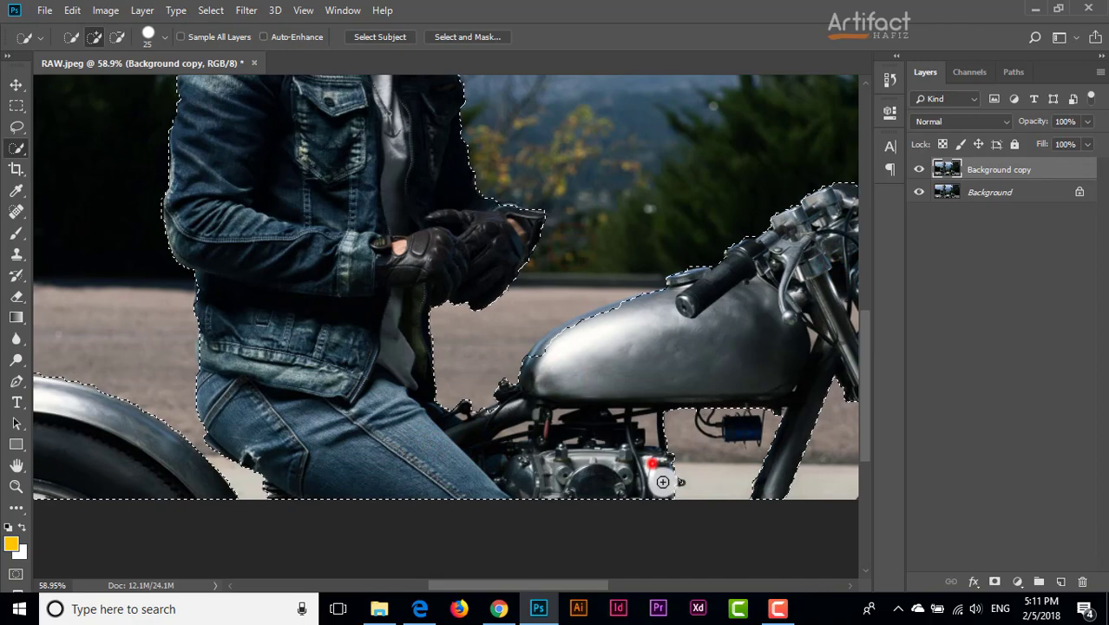
alt+click(519, 431)
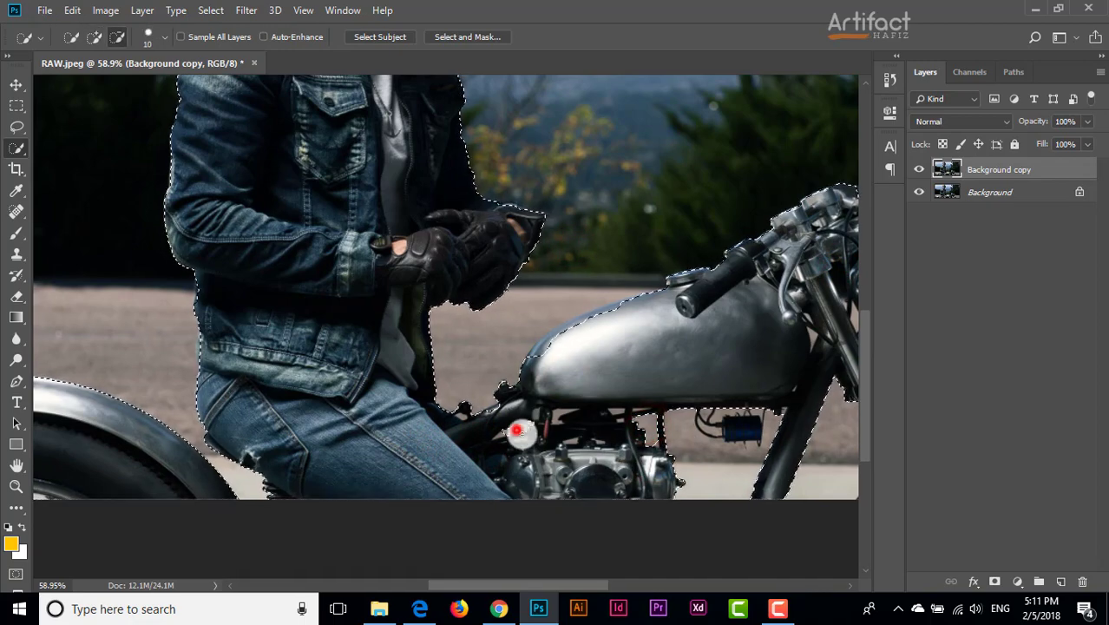
alt+click(810, 339)
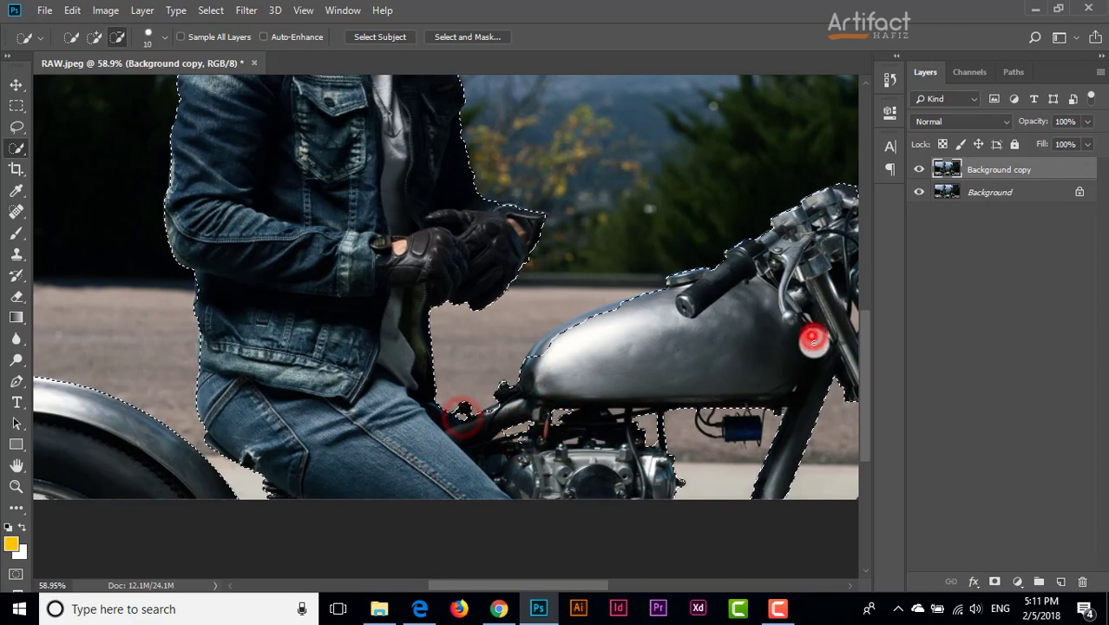
alt+click(854, 319)
alt+click(716, 480)
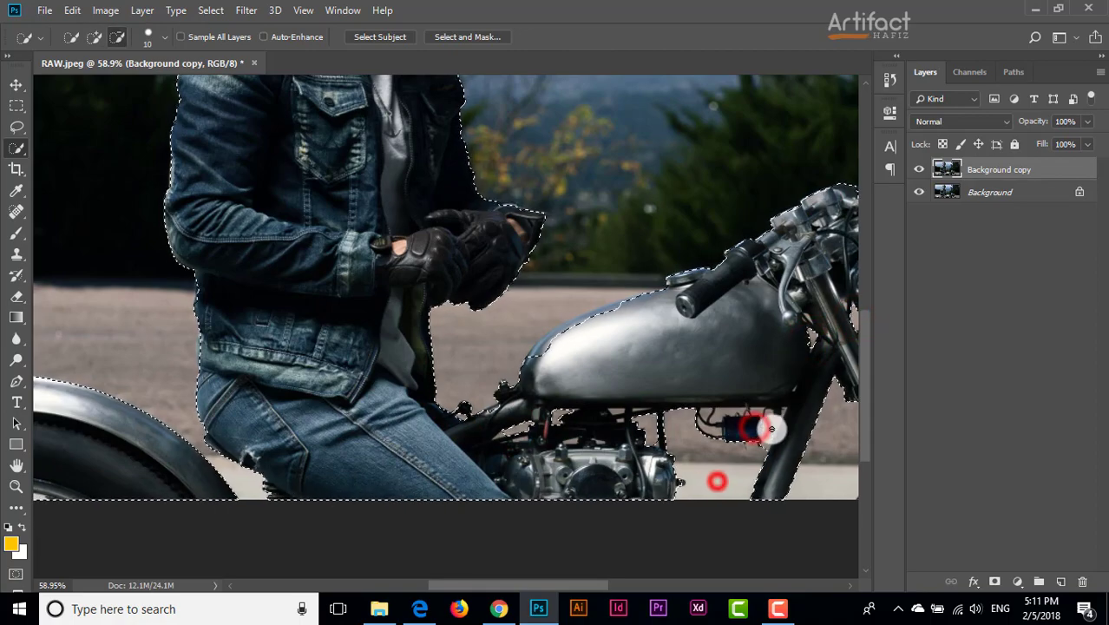
alt+click(777, 425)
alt+click(720, 414)
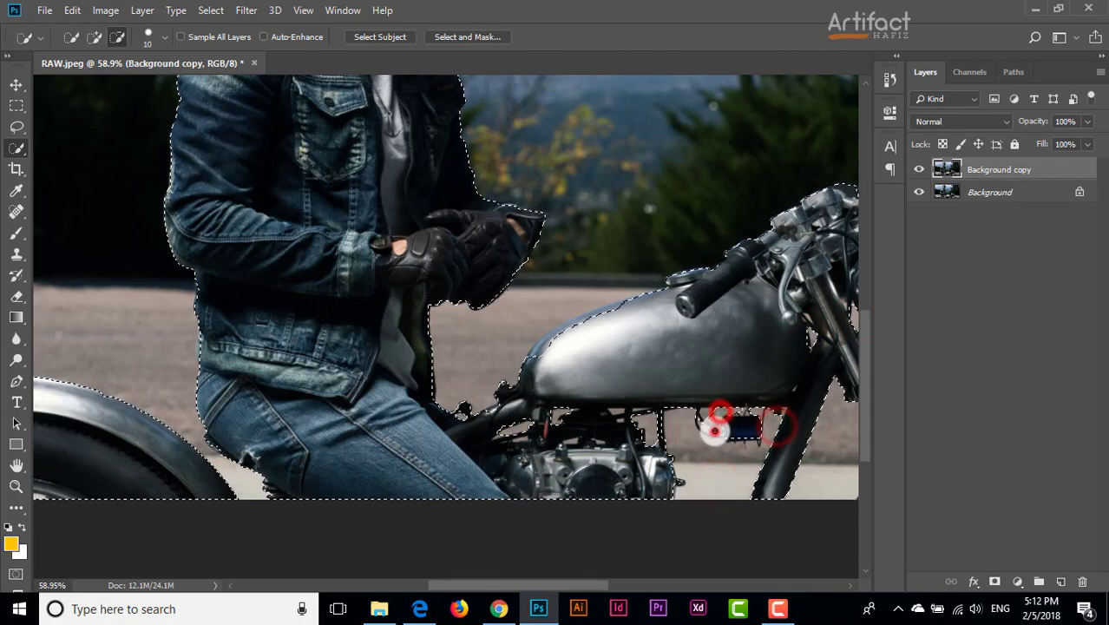
click(614, 306)
Step: Add the front fork, right handlebar and headlight top, then enter Select and Mask
scroll(544, 341, up, 5)
scroll(483, 508, down, 5)
key(ctrl+0)
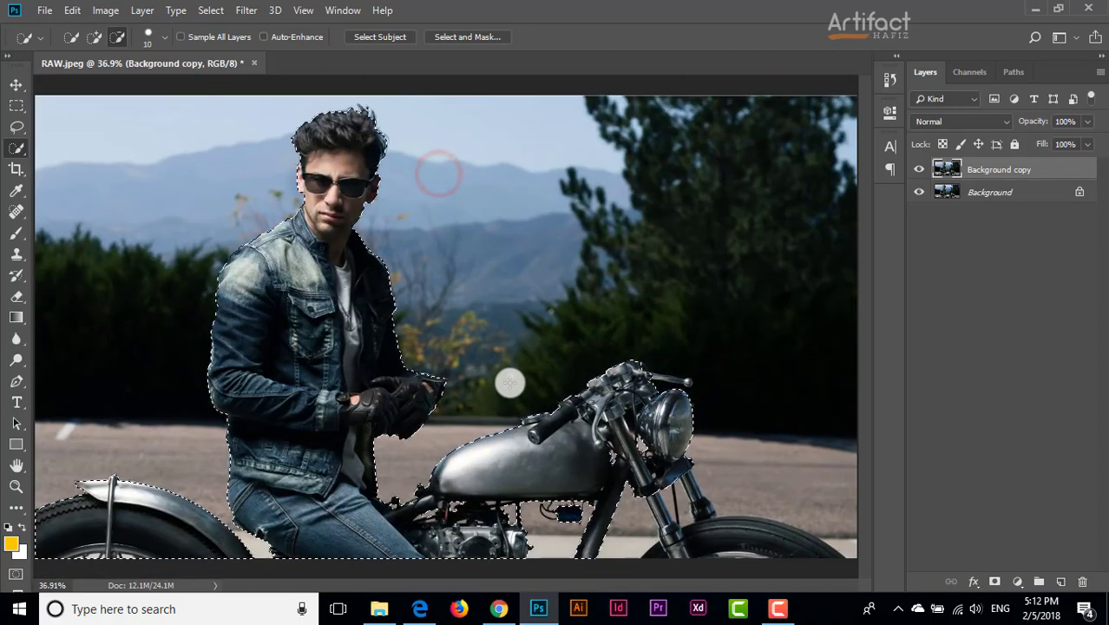
key(bracketright)
key(bracketright)
key(bracketright)
scroll(662, 519, up, 3)
scroll(712, 532, up, 2)
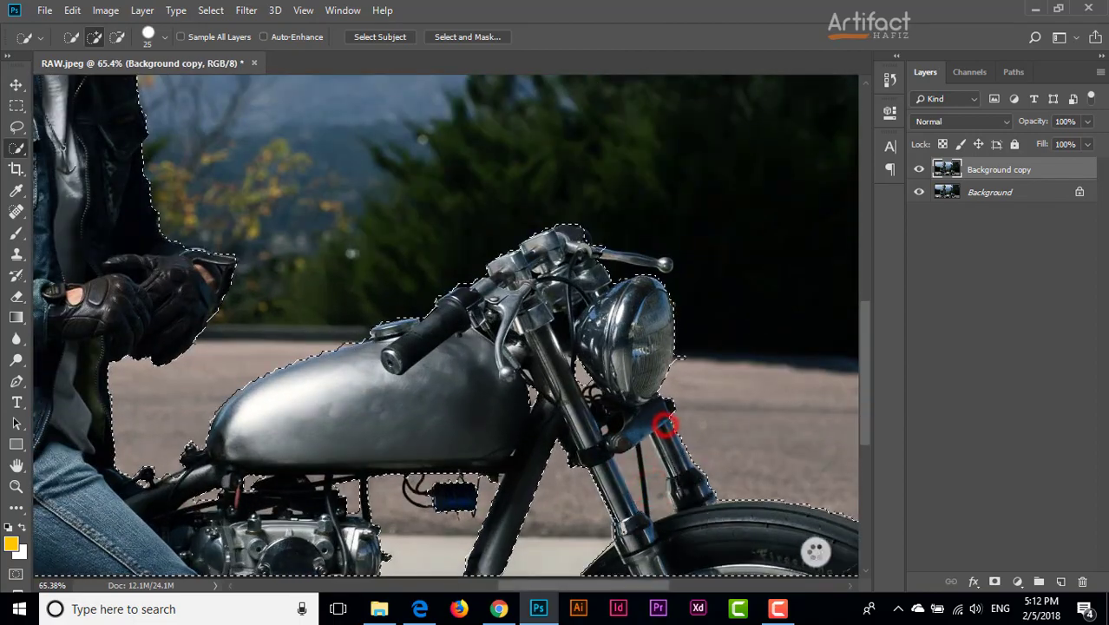
scroll(668, 425, down, 2)
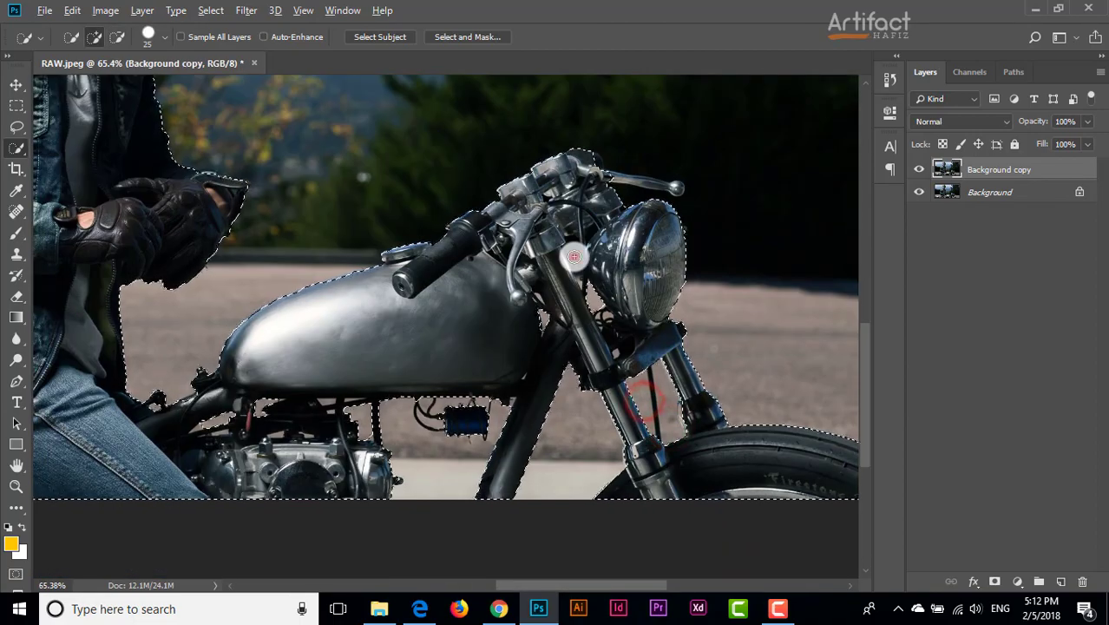
drag(574, 257, 583, 307)
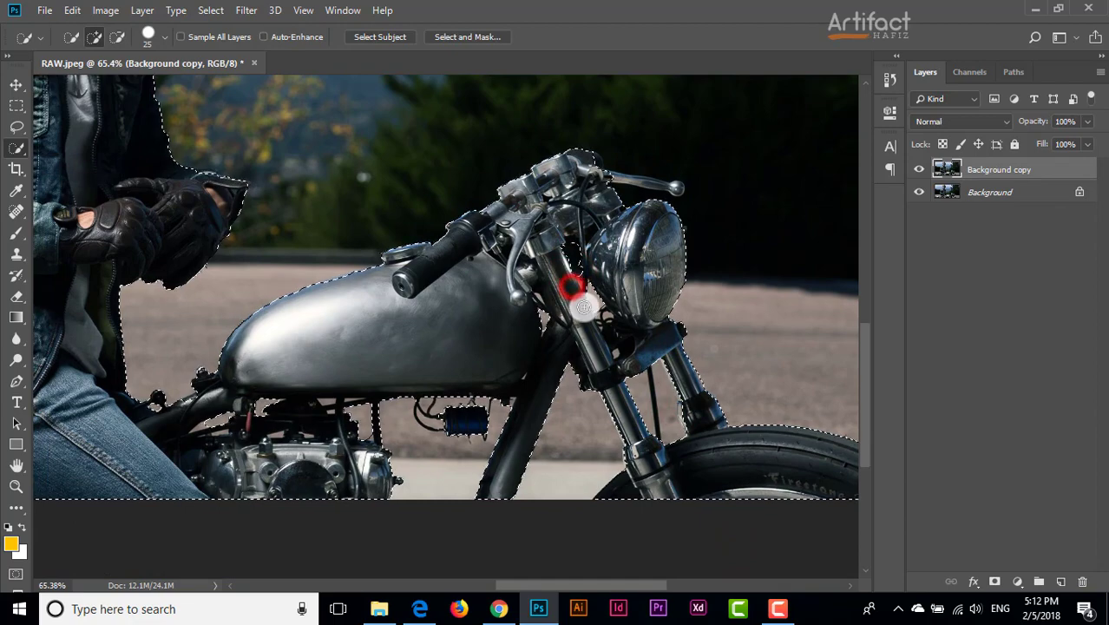
key(bracketleft)
key(bracketleft)
key(bracketleft)
drag(604, 178, 685, 206)
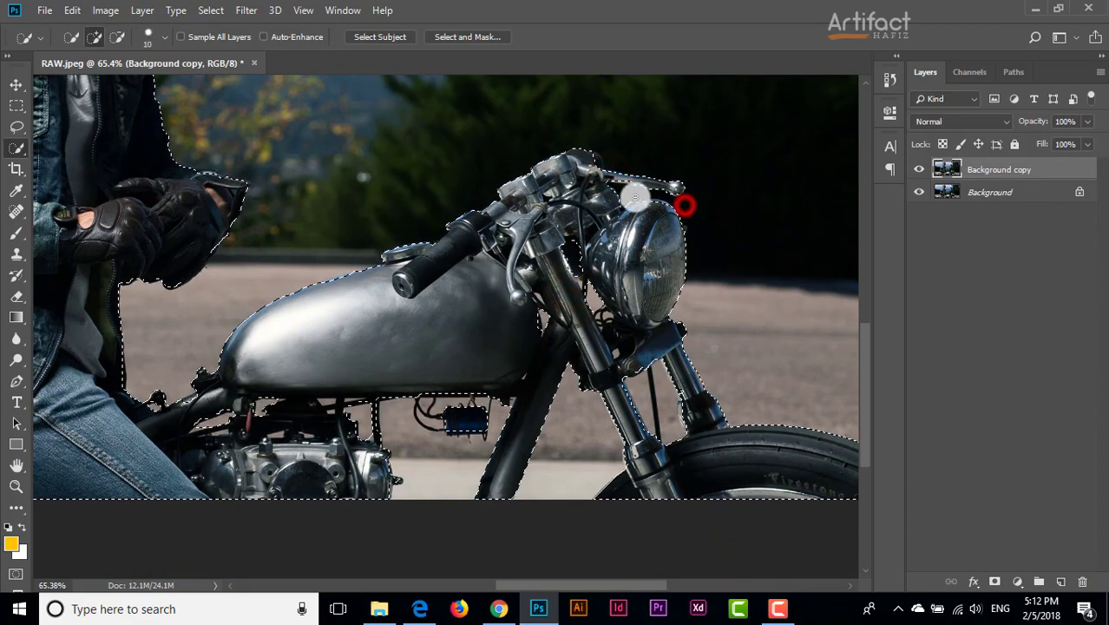
click(595, 160)
drag(657, 198, 684, 230)
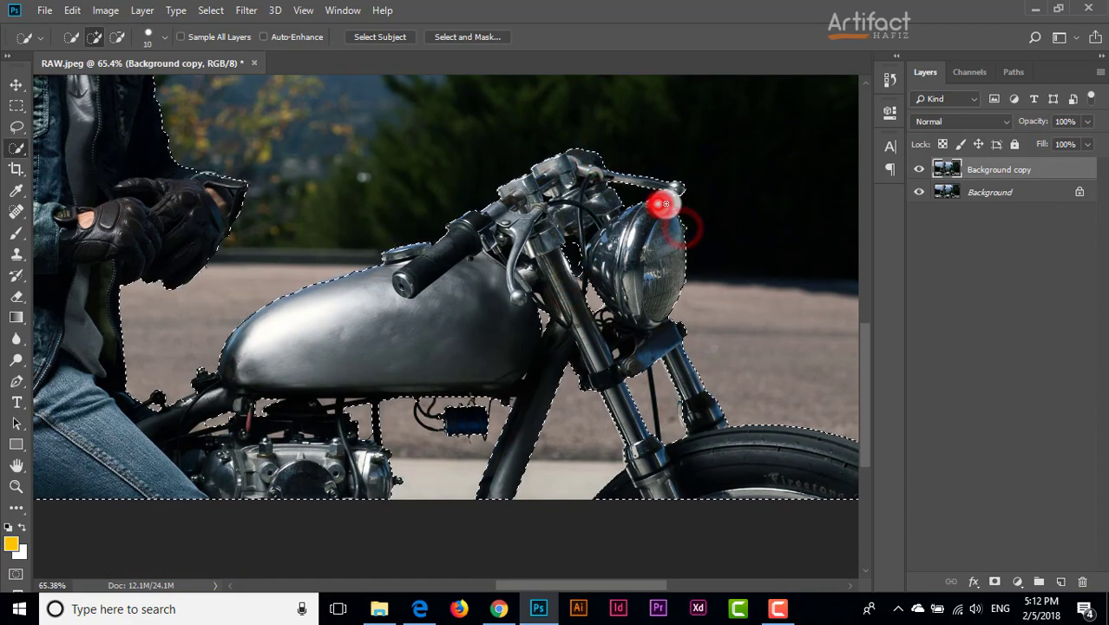
click(663, 203)
key(ctrl+0)
click(459, 36)
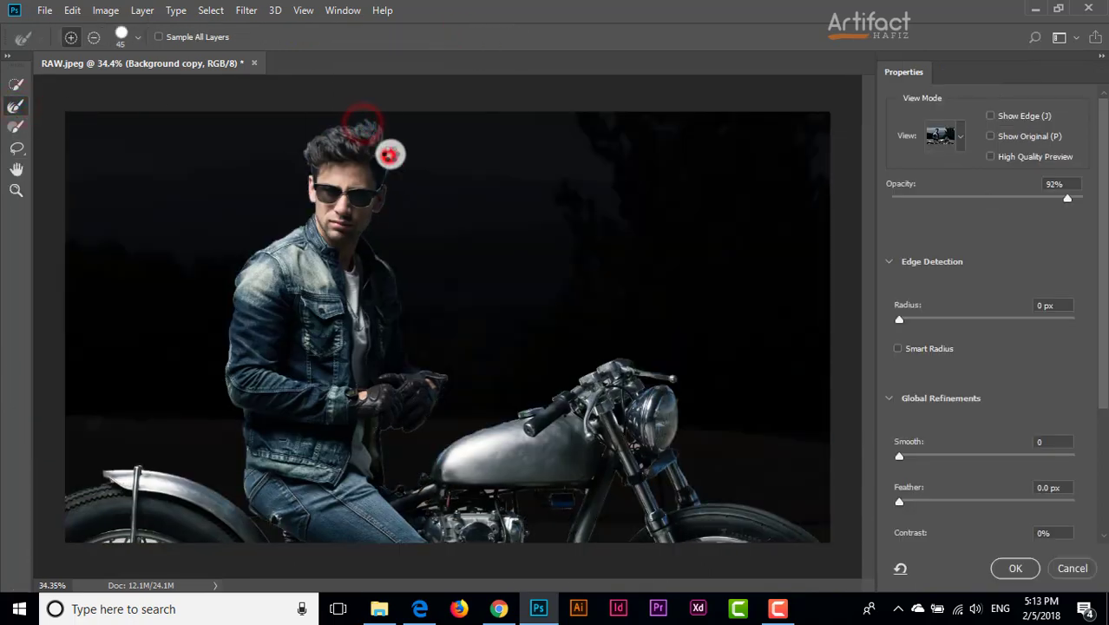
Step: Refine the selection edges at the hair, rear tire, front fork, under the tank and headlight
drag(390, 155, 394, 167)
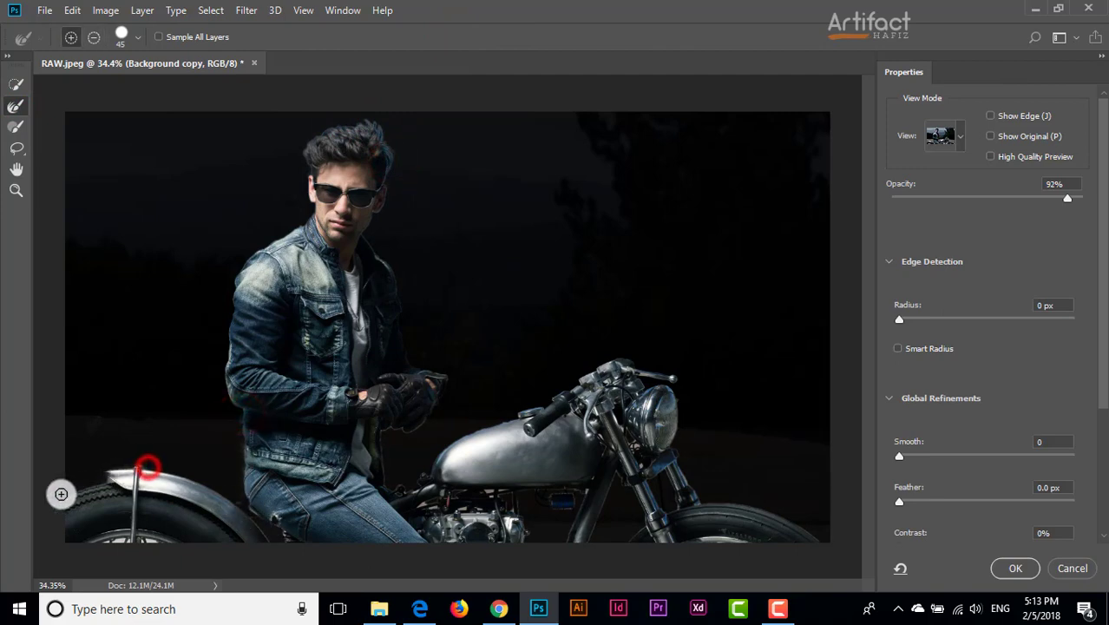
drag(96, 538, 270, 538)
drag(581, 489, 615, 460)
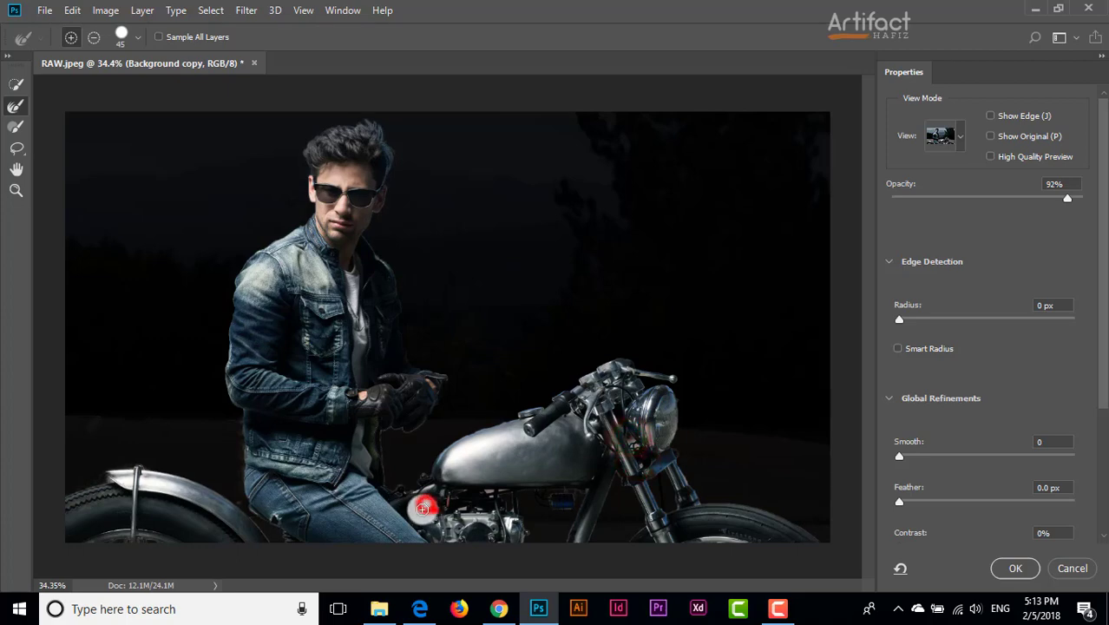
drag(496, 496, 672, 449)
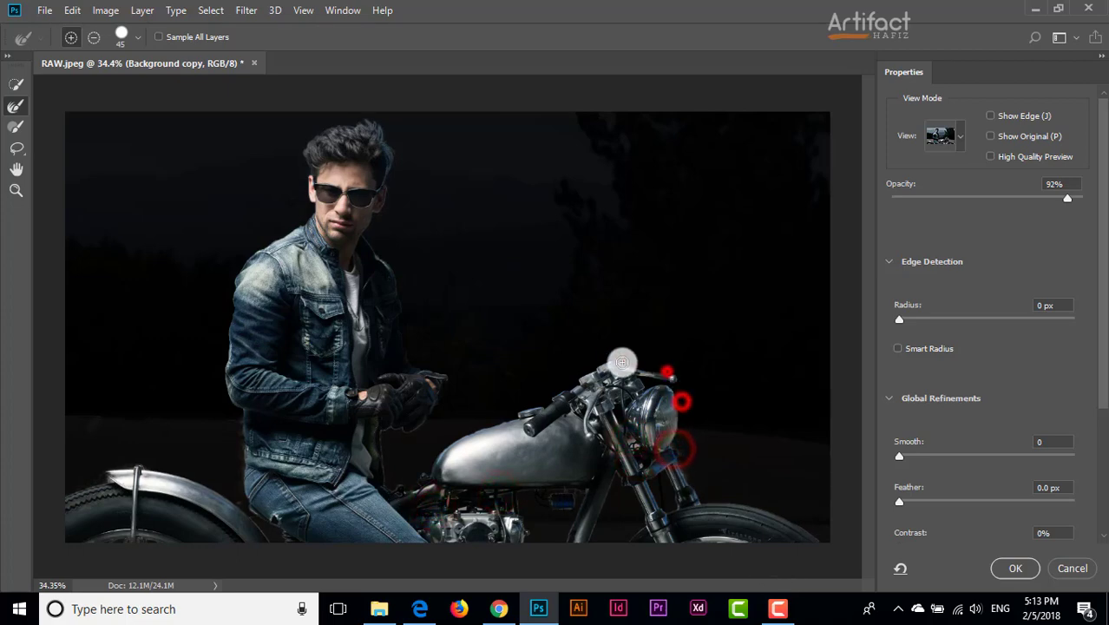
drag(664, 371, 693, 396)
click(509, 413)
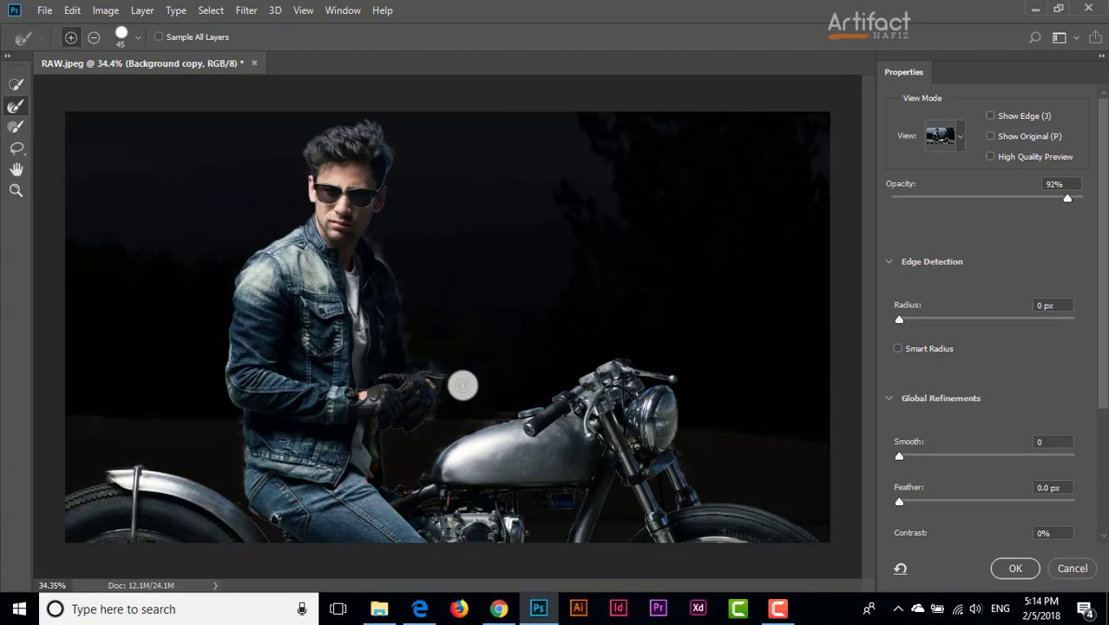
Step: Apply the refined selection and return to the normal workspace
click(1016, 568)
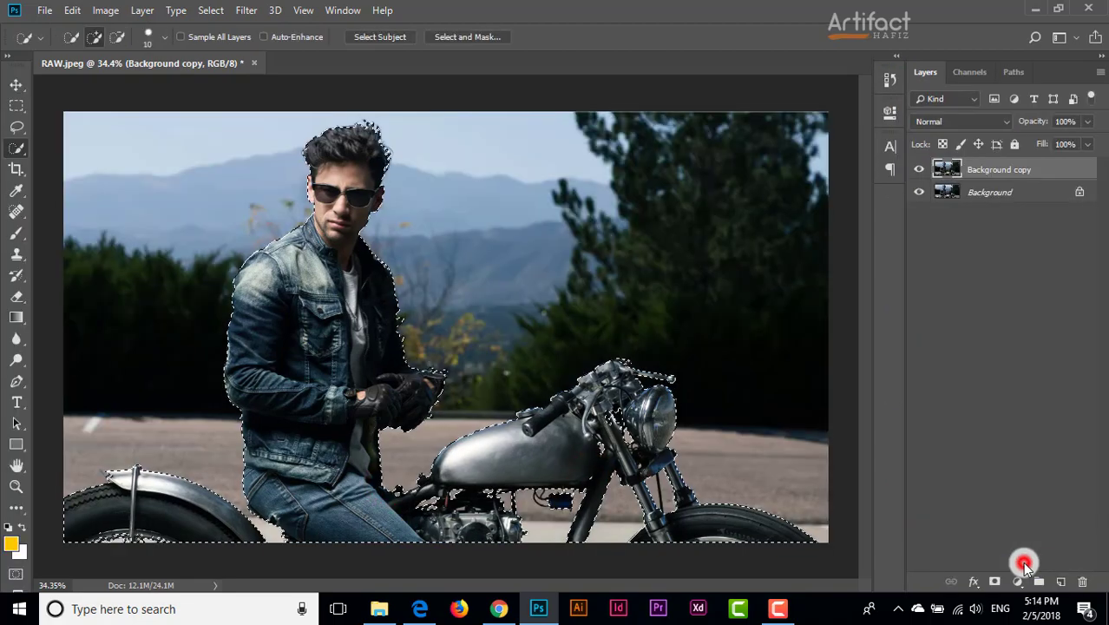
scroll(630, 486, up, 5)
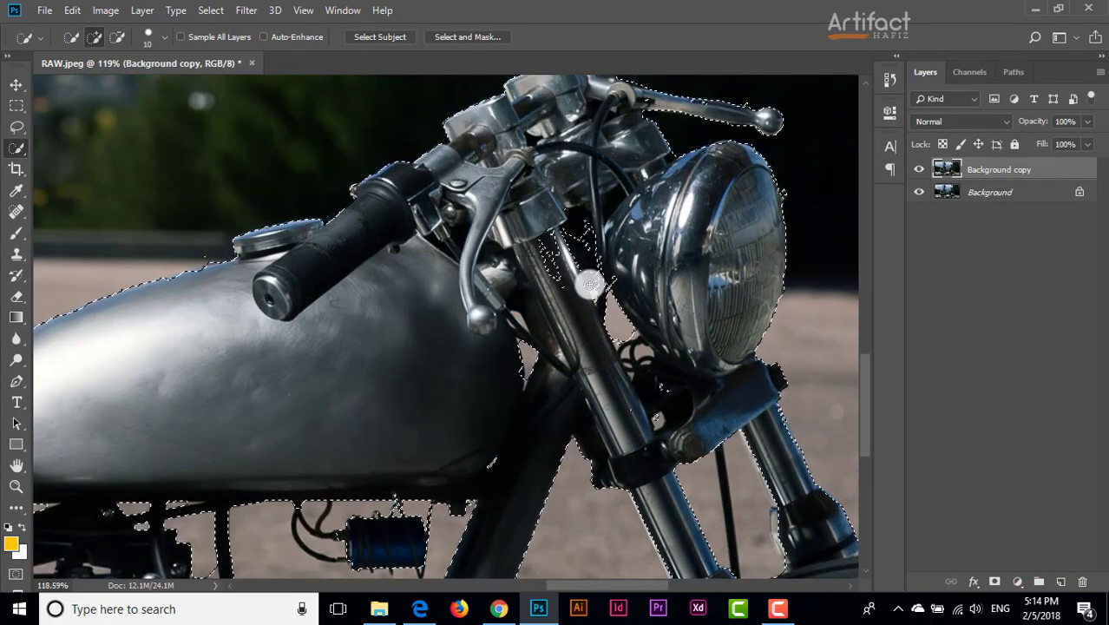
click(554, 285)
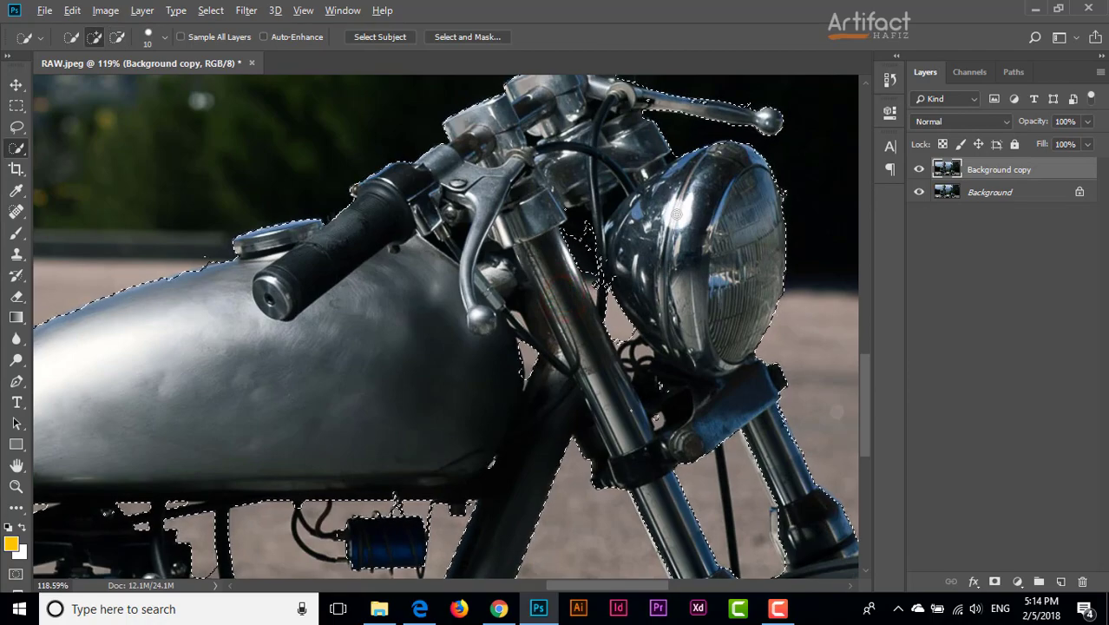
scroll(647, 291, down, 5)
Step: Duplicate the layer as Background copy 2, mask it to the selection, and hide lower layers to check
drag(998, 169, 1060, 582)
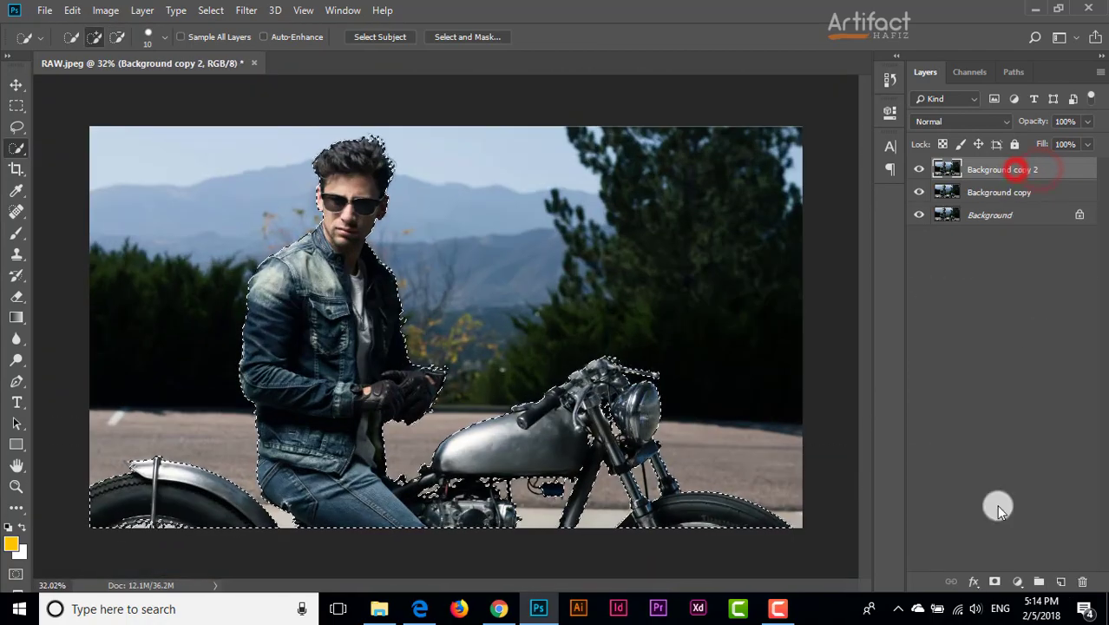
click(995, 581)
drag(917, 215, 918, 191)
click(918, 192)
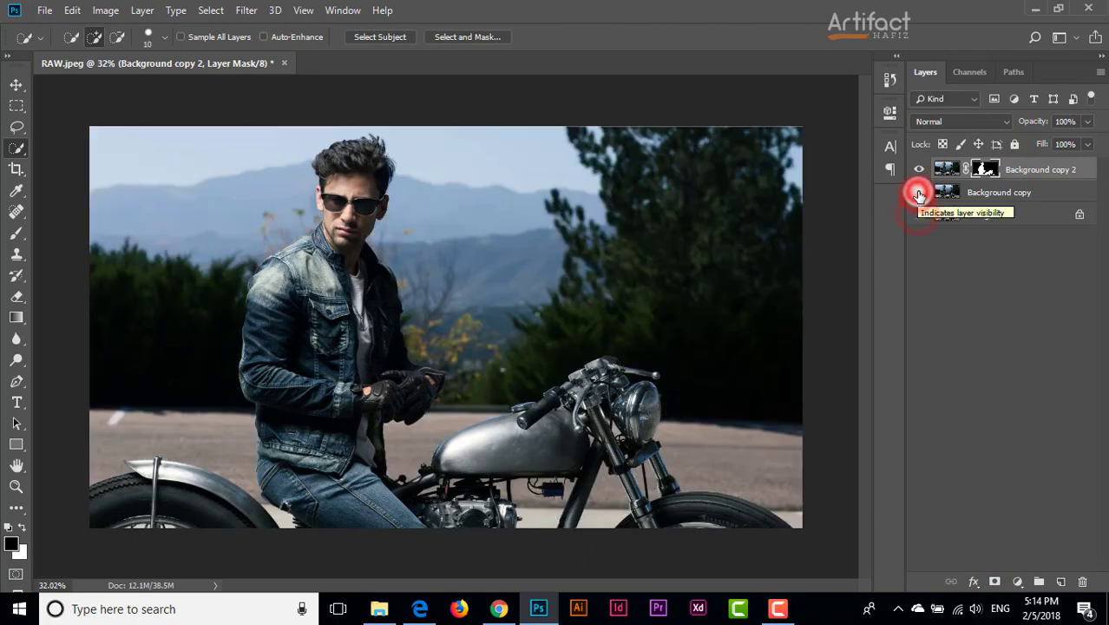
alt+click(985, 168)
Step: Set up a small Brush in Overlay mode for mask editing
click(16, 232)
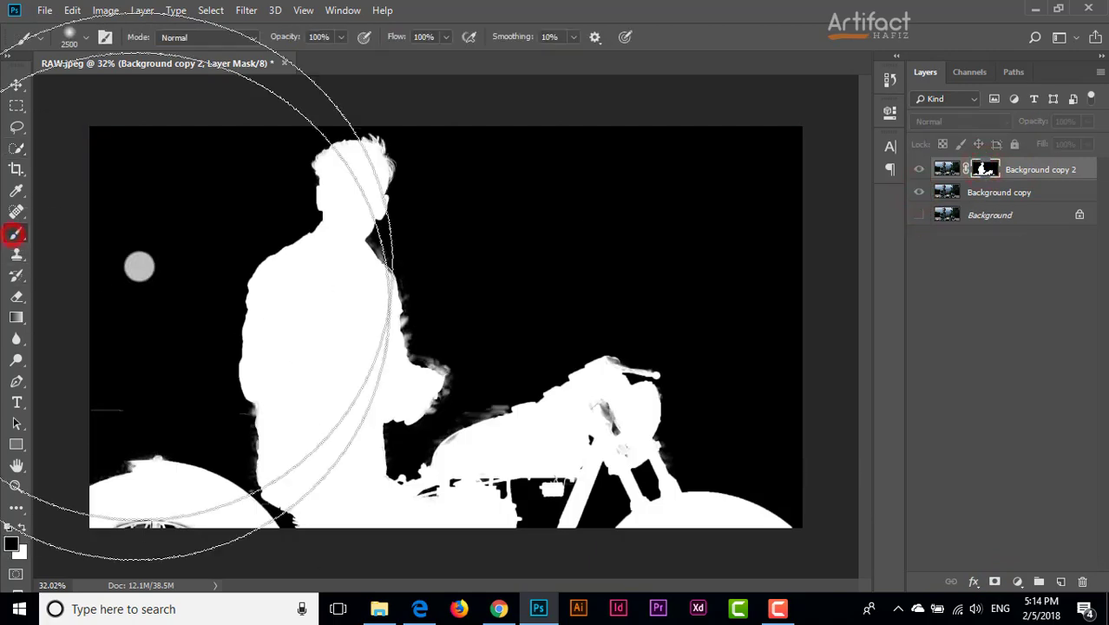
click(187, 37)
click(183, 263)
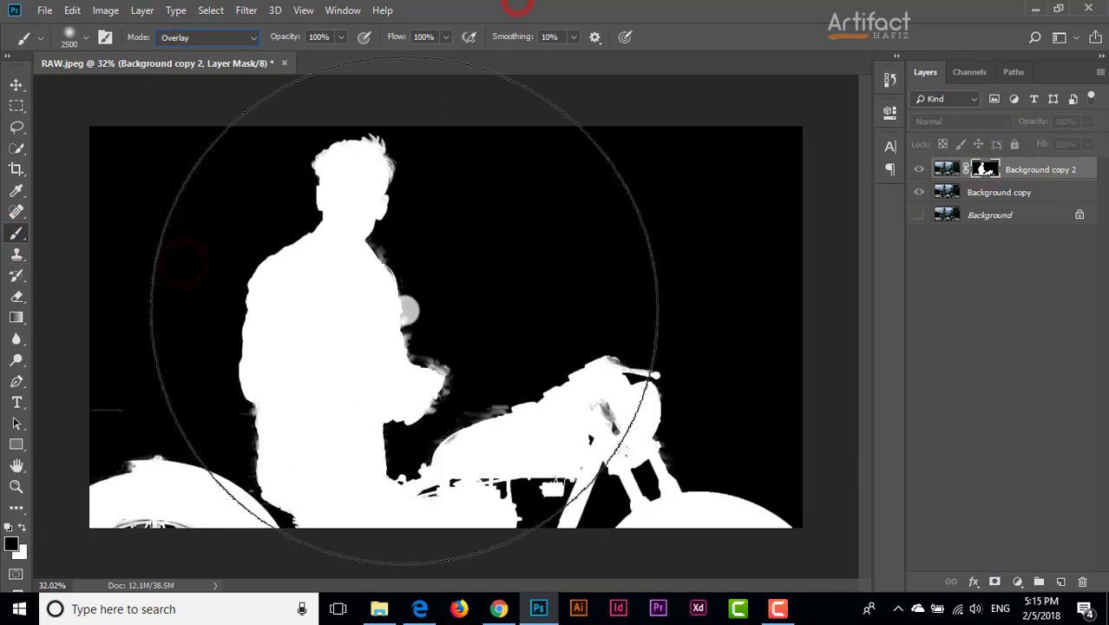
click(61, 37)
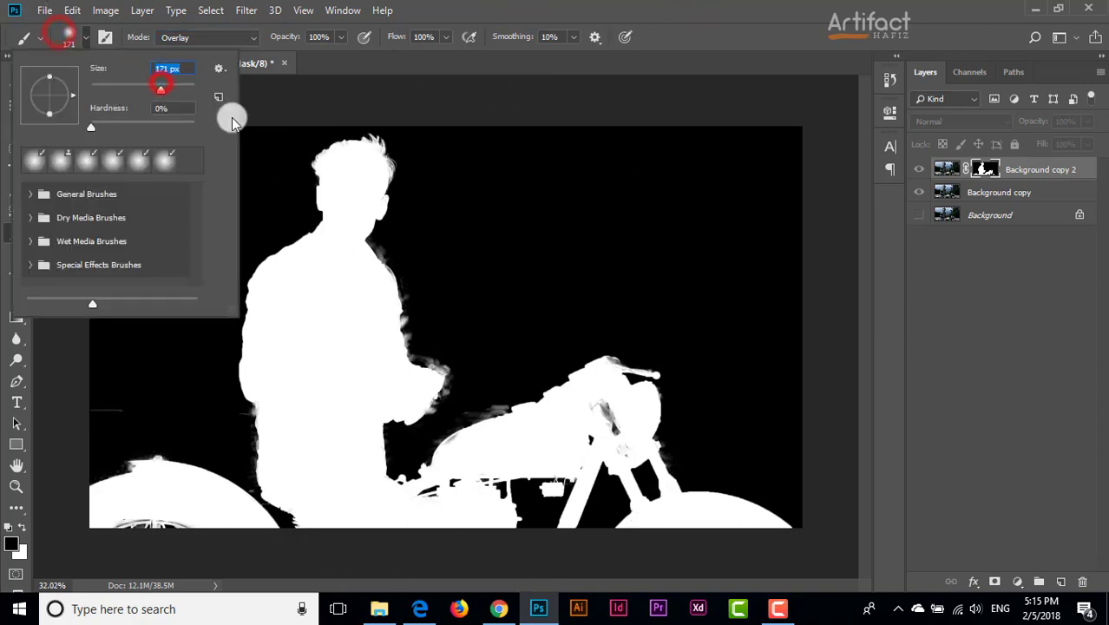
drag(149, 86, 150, 86)
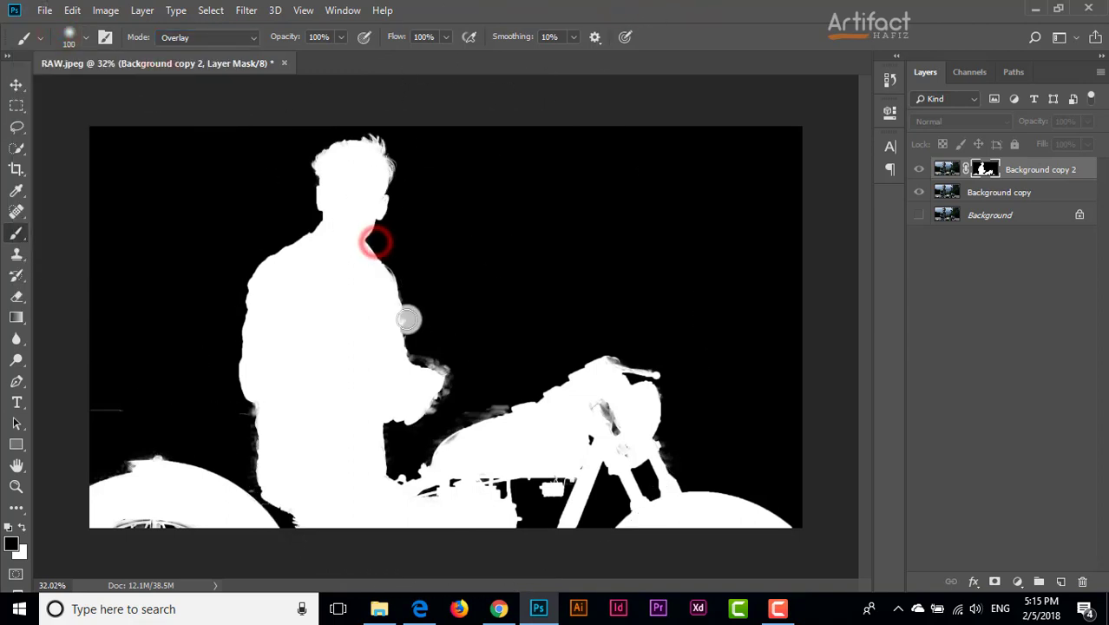
Step: Paint the mask edges along the arm, leg, tank, fork and headlight, then view the colour photo
drag(409, 320, 434, 421)
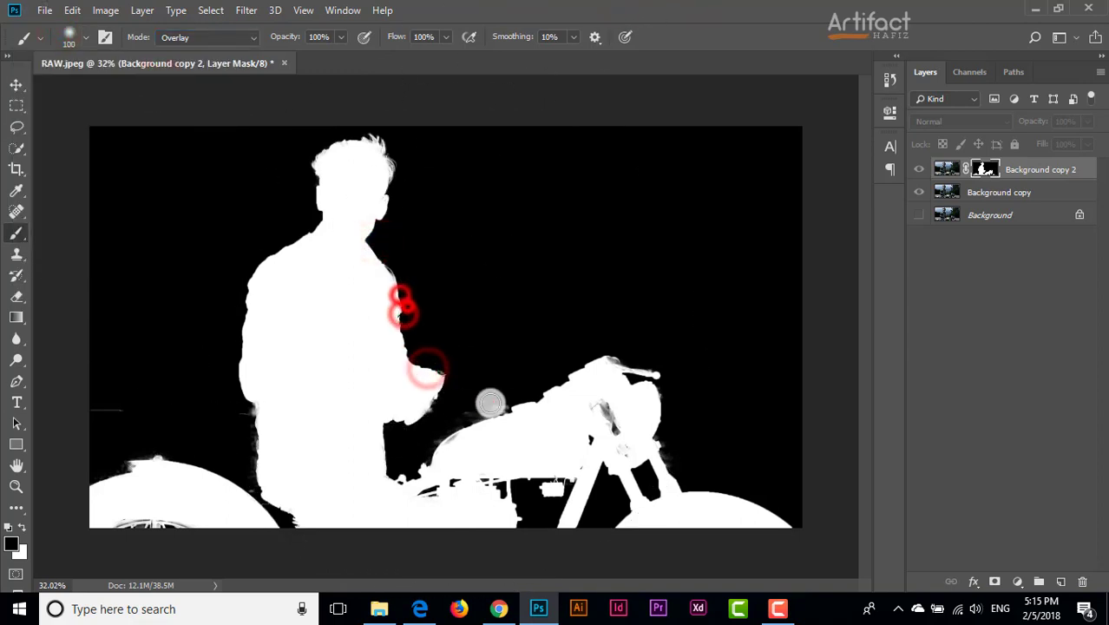
click(490, 403)
click(441, 441)
drag(243, 401, 252, 487)
click(157, 457)
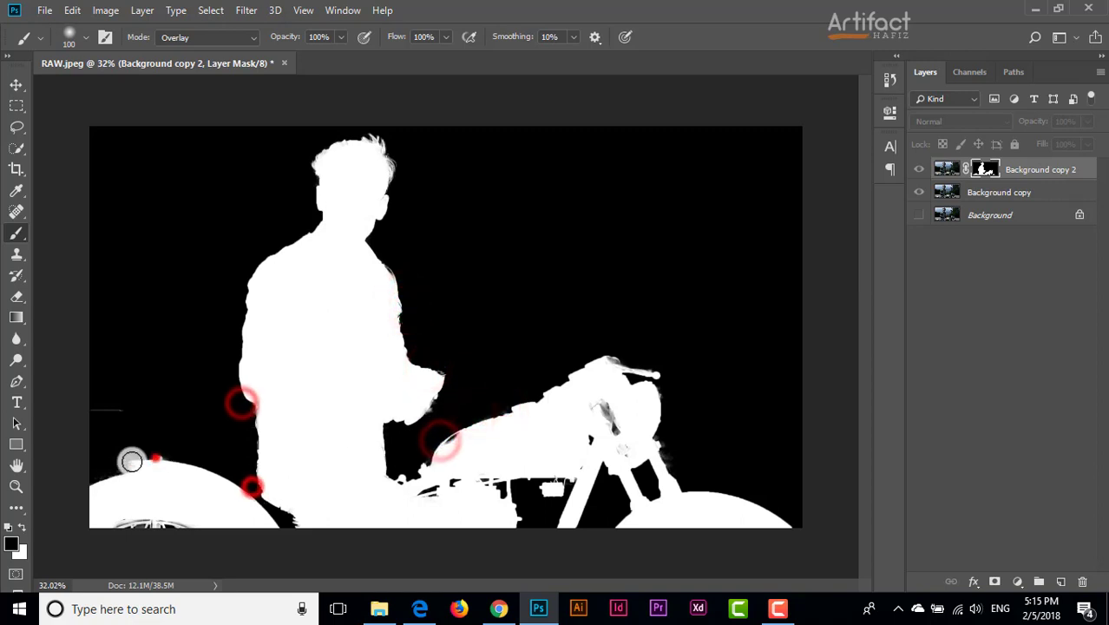
click(662, 436)
click(647, 369)
click(511, 402)
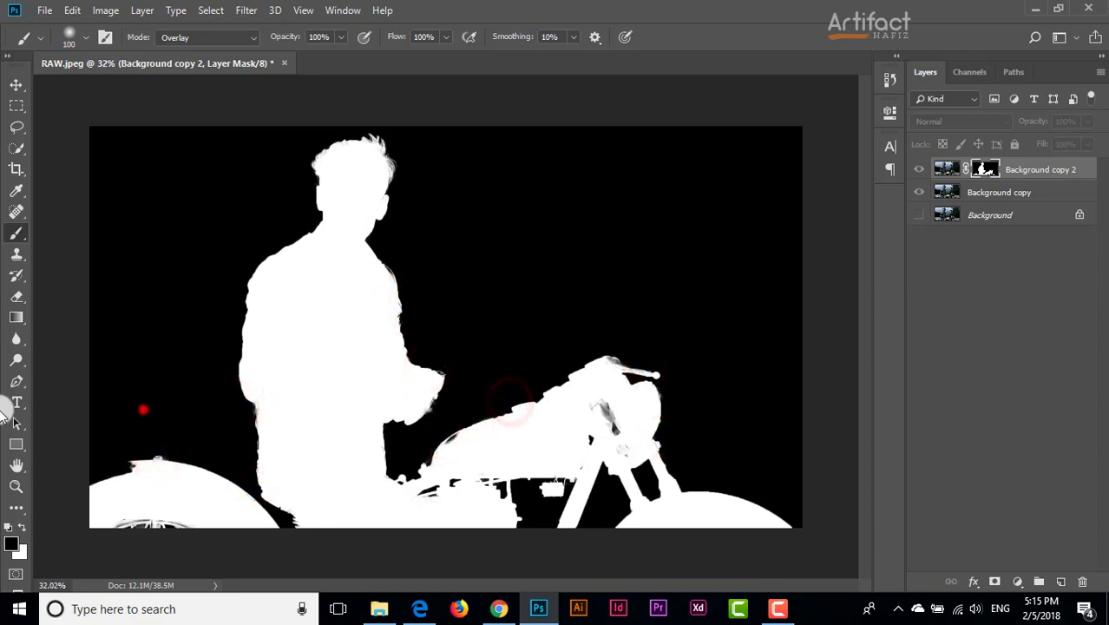
click(16, 84)
alt+click(984, 173)
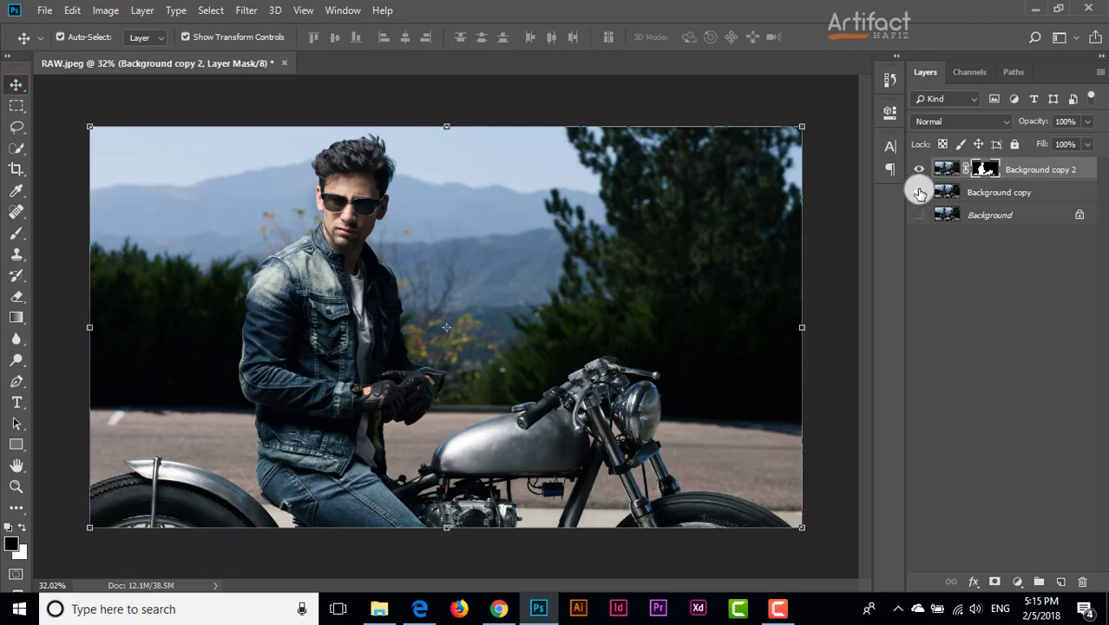
Step: Load the mask via Intersect Mask With Selection, hide Background copy 2, and select Background copy
right_click(986, 171)
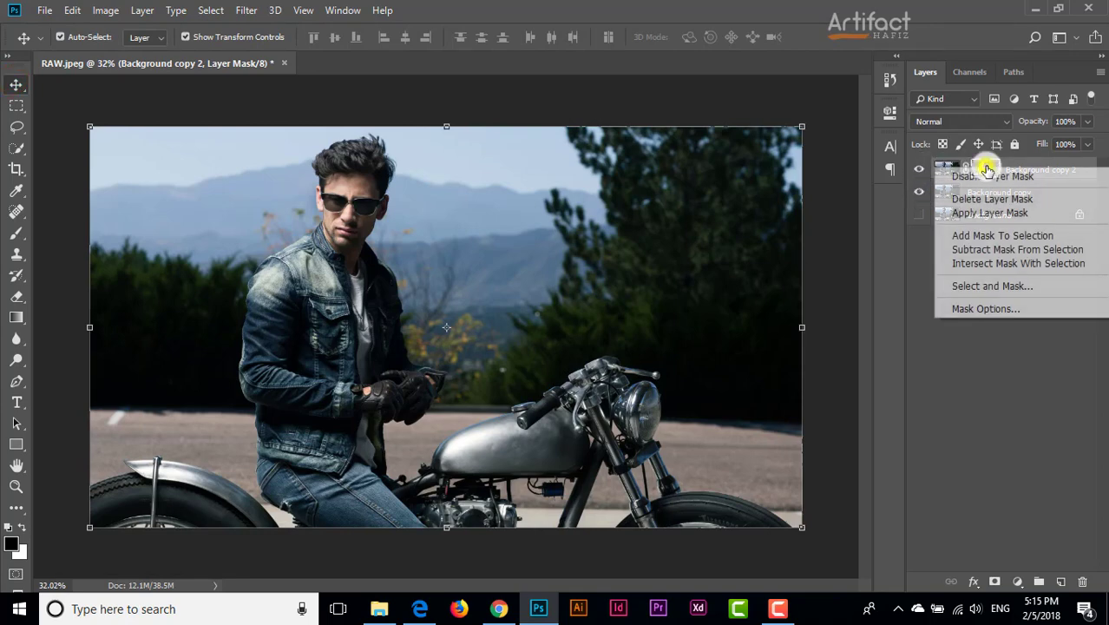
click(994, 264)
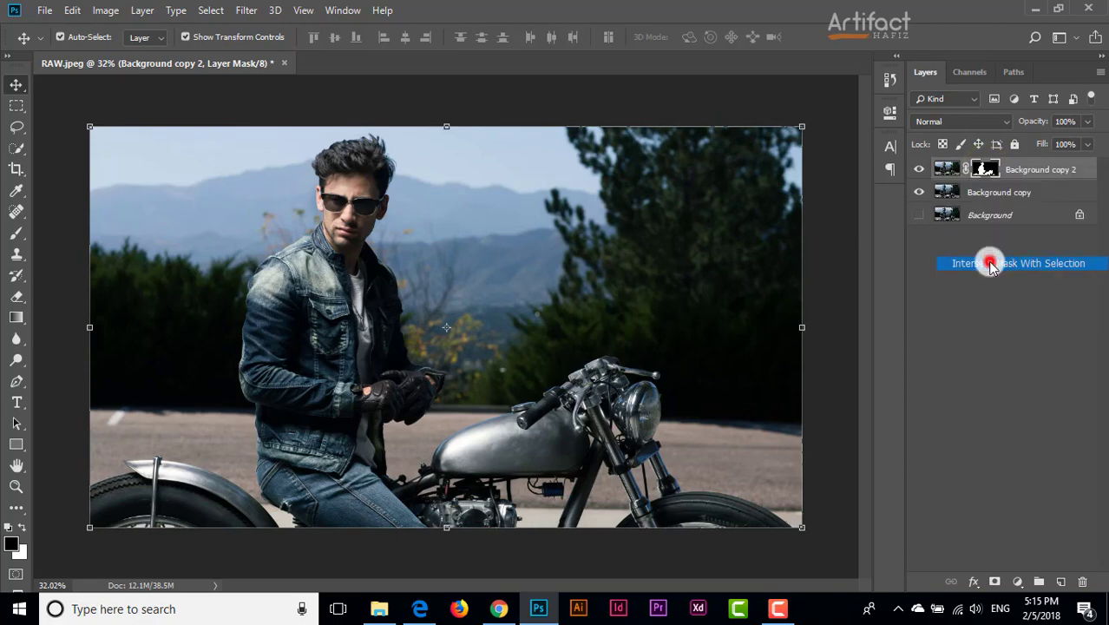
click(919, 169)
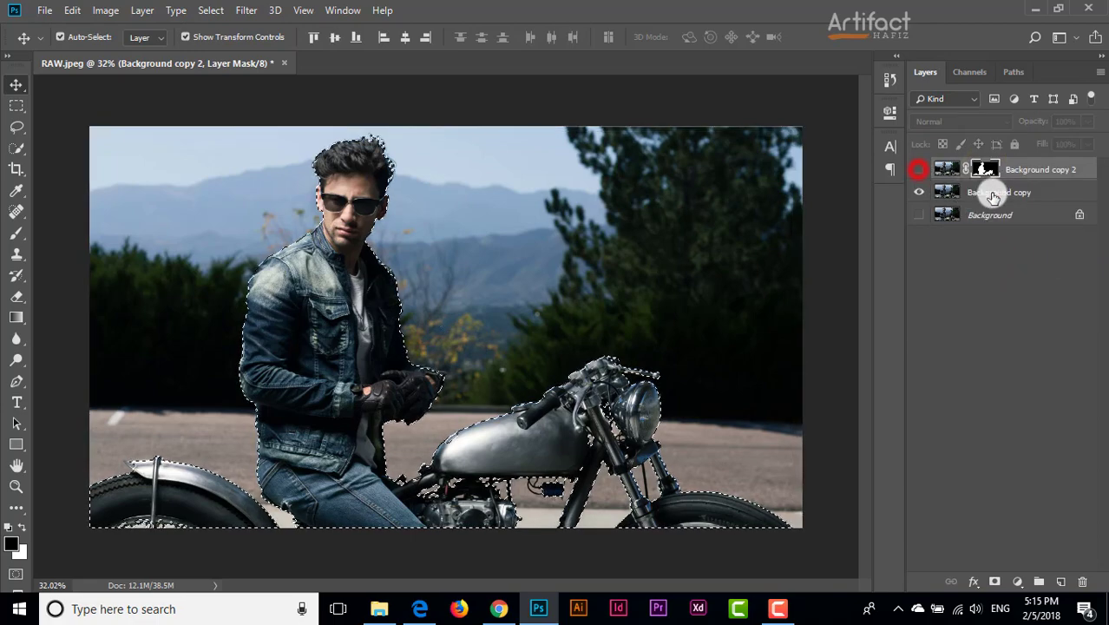
click(995, 188)
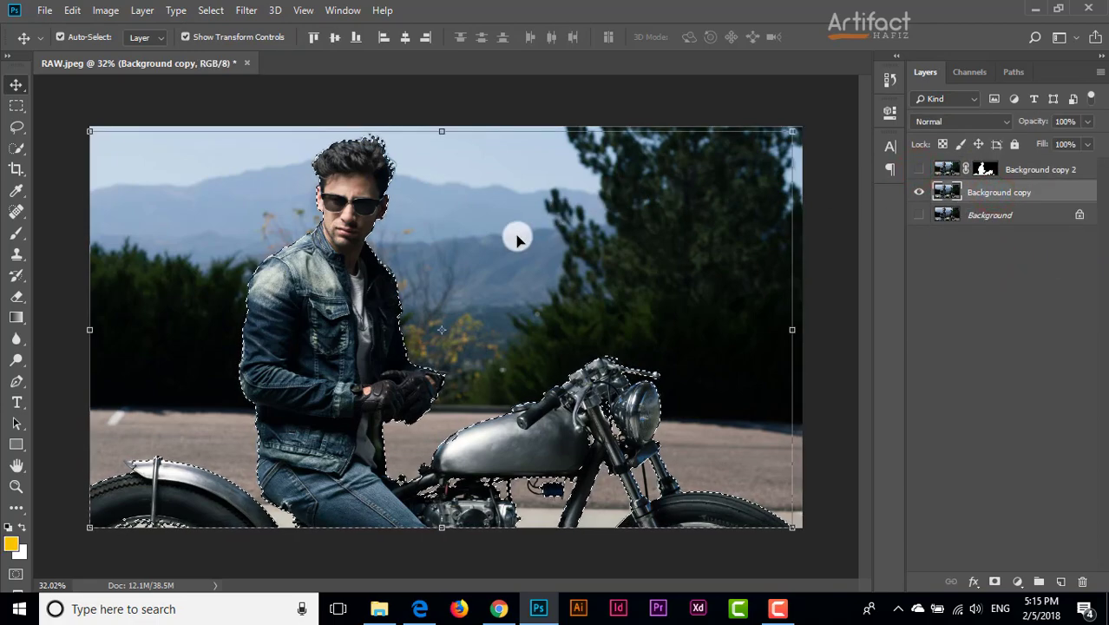
Step: Expand the rider-and-bike selection by 20 pixels with Select > Modify > Expand
click(211, 10)
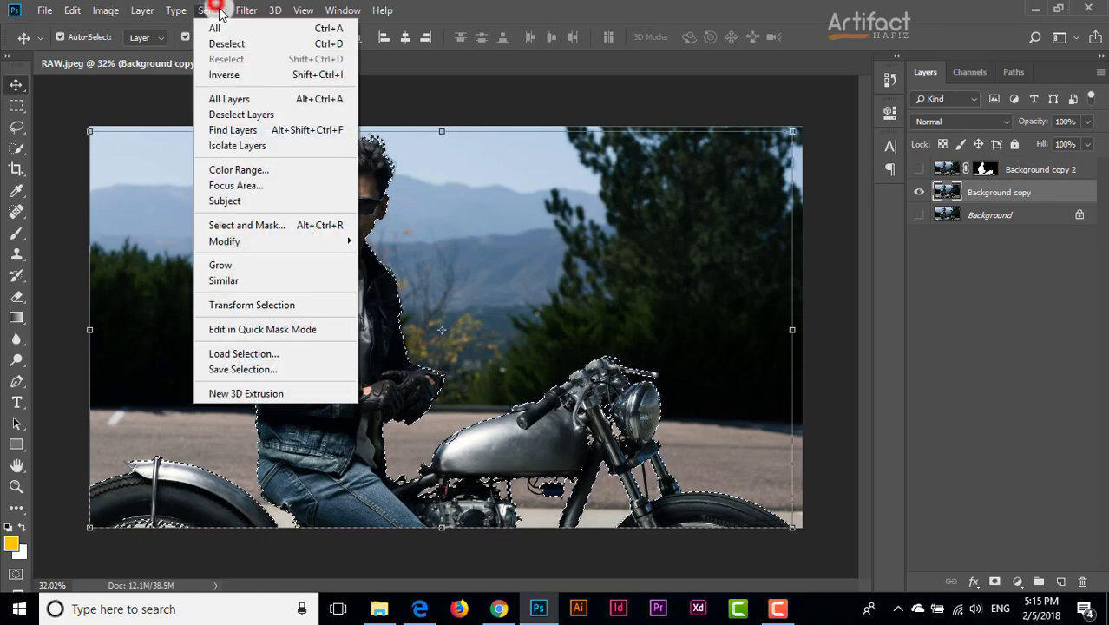
click(243, 241)
click(413, 272)
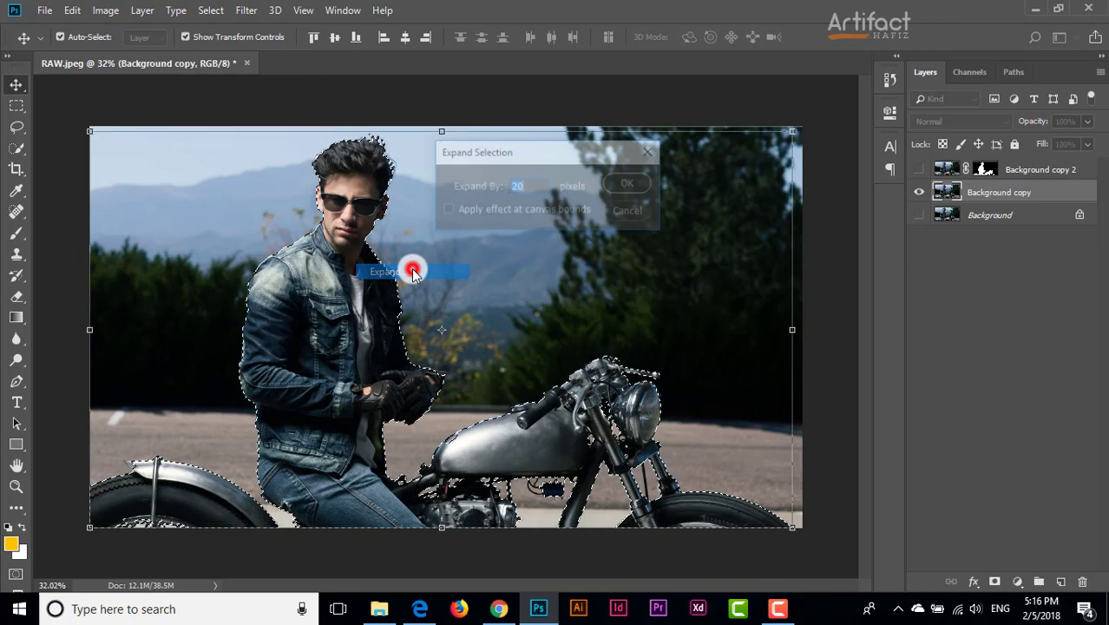
click(542, 188)
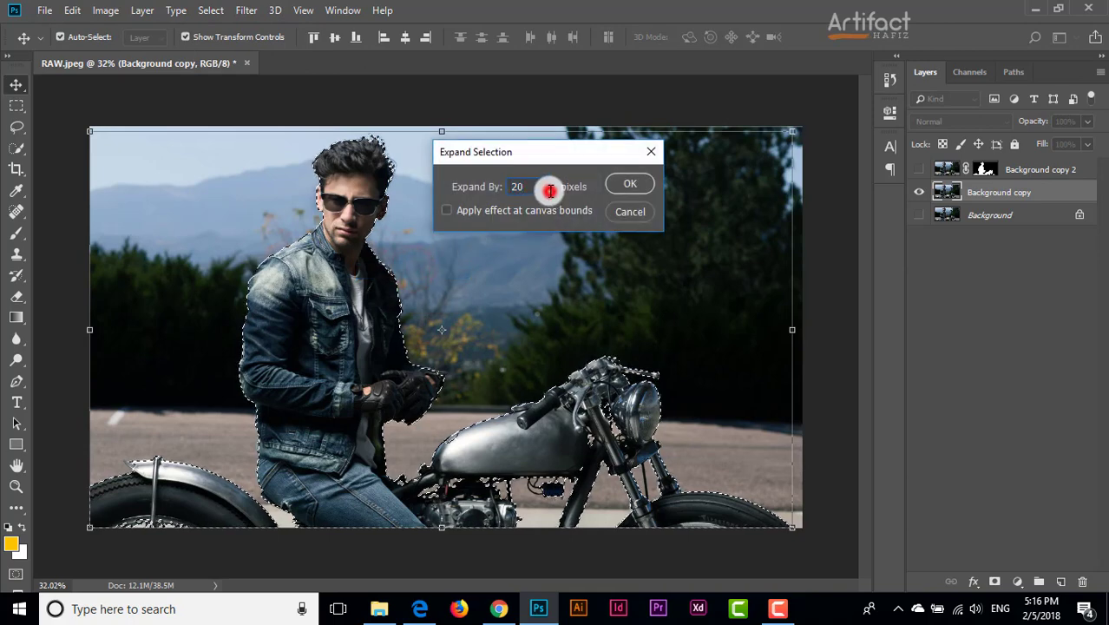
click(629, 184)
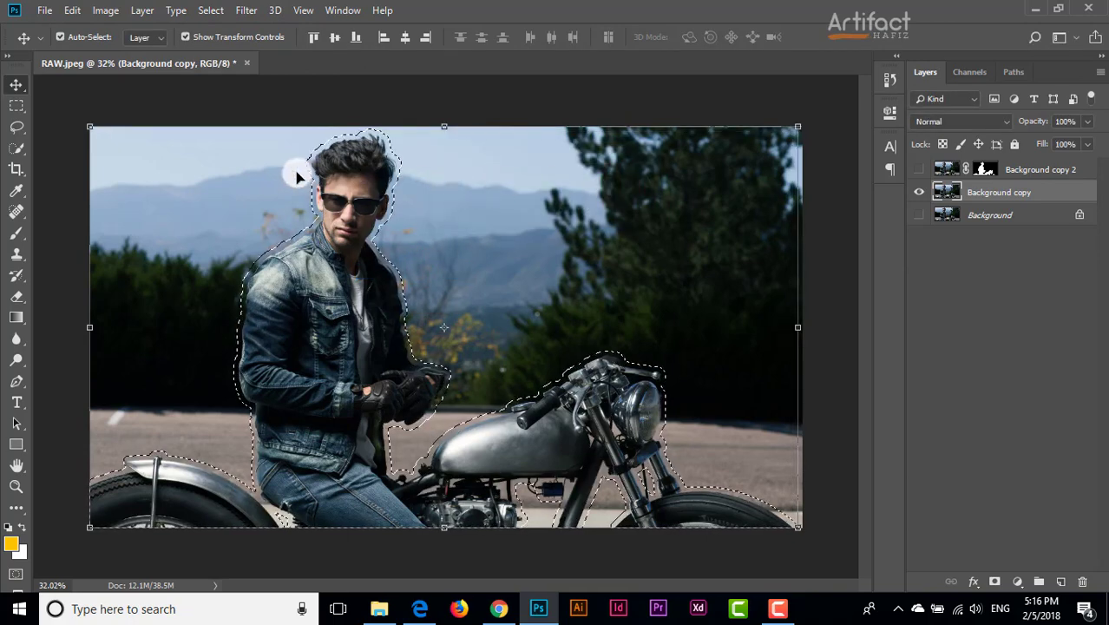
Step: Content-Aware Fill the selection to erase the rider and bike, then deselect
click(72, 11)
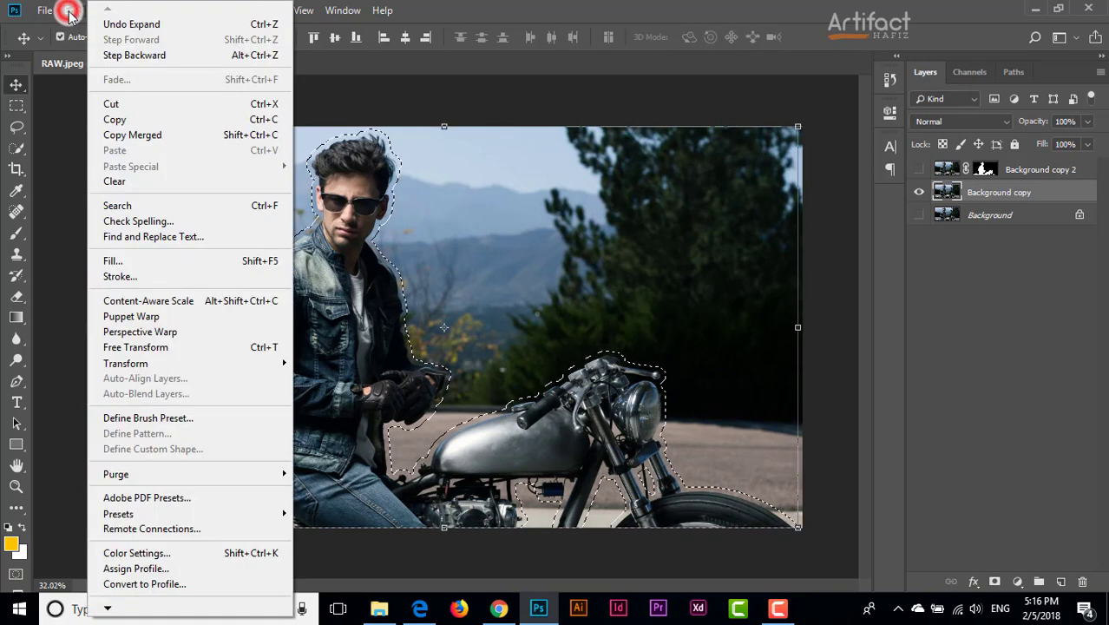
click(118, 260)
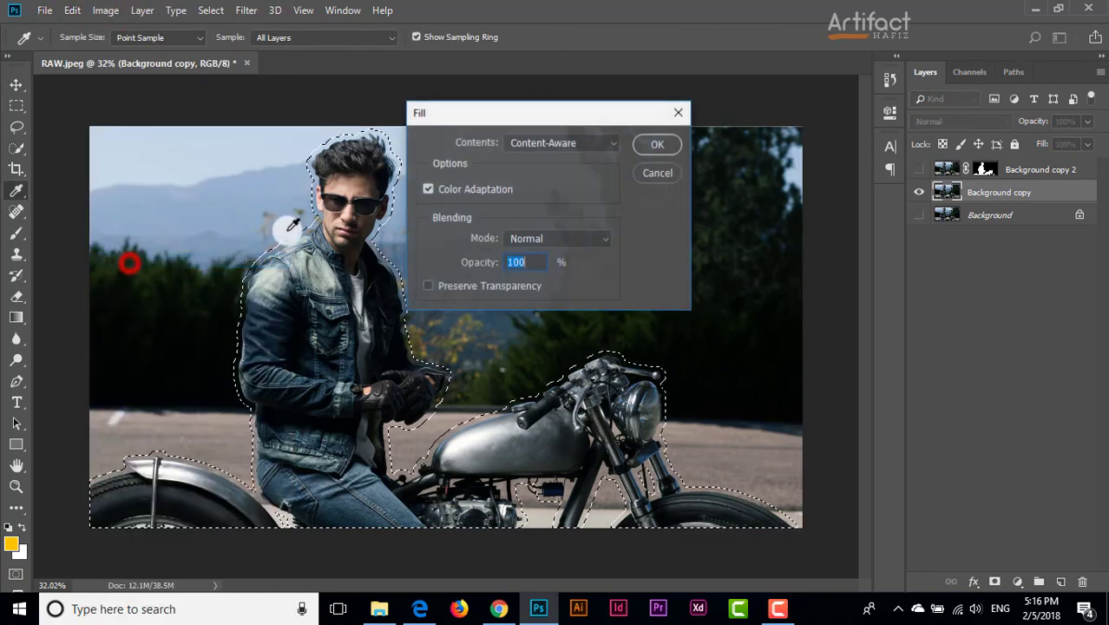
click(545, 143)
click(552, 211)
click(651, 148)
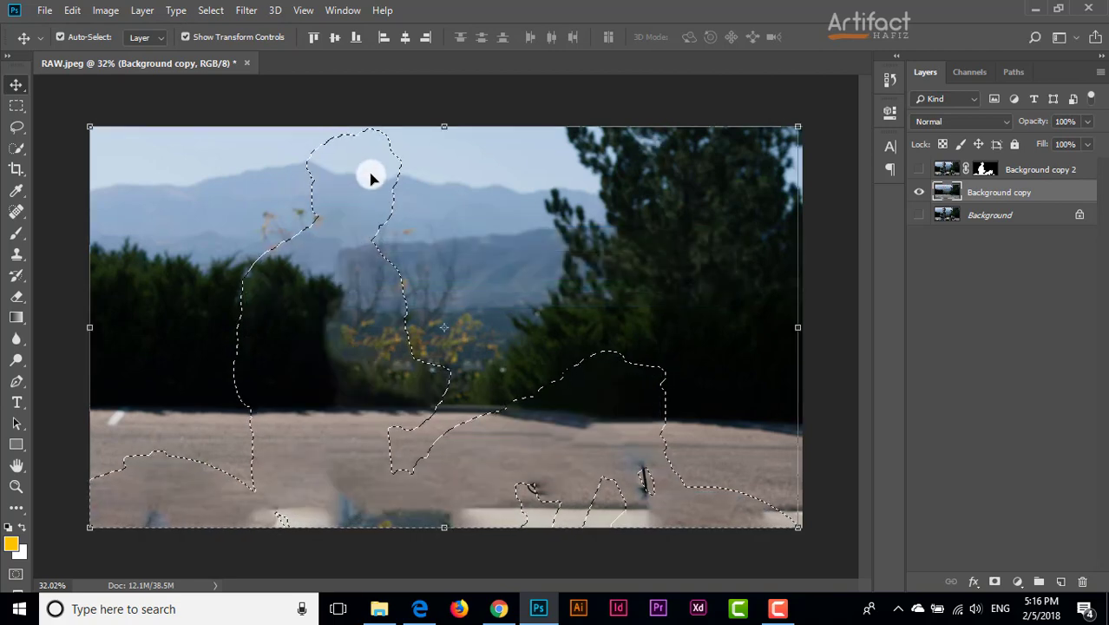
click(213, 10)
click(213, 39)
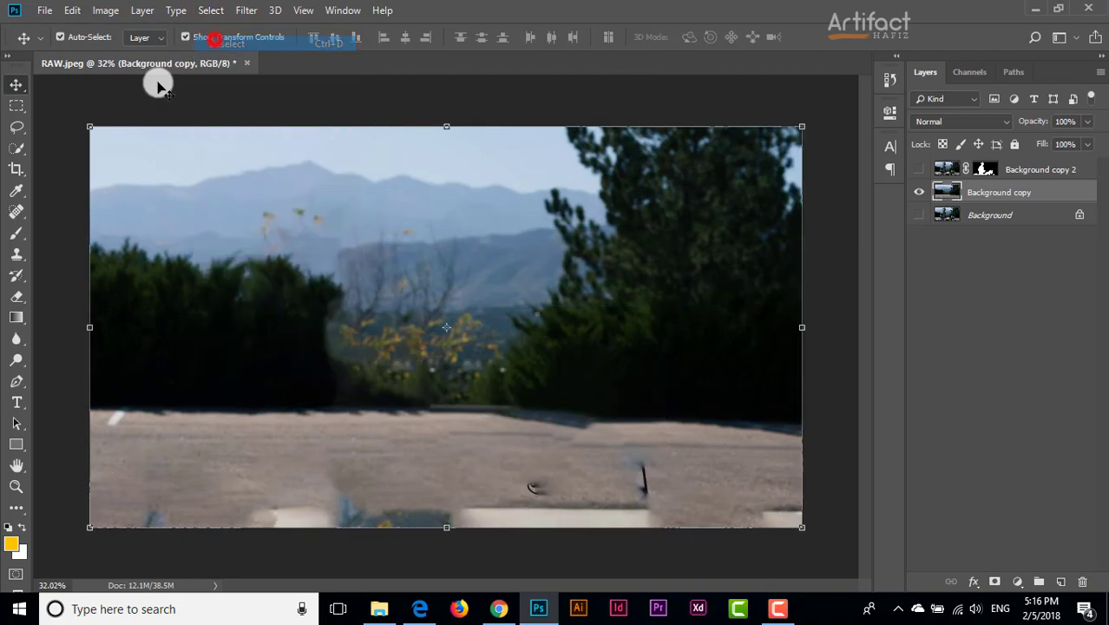
Step: Spot-heal the dark smudges and patchy areas on the filled road
click(15, 215)
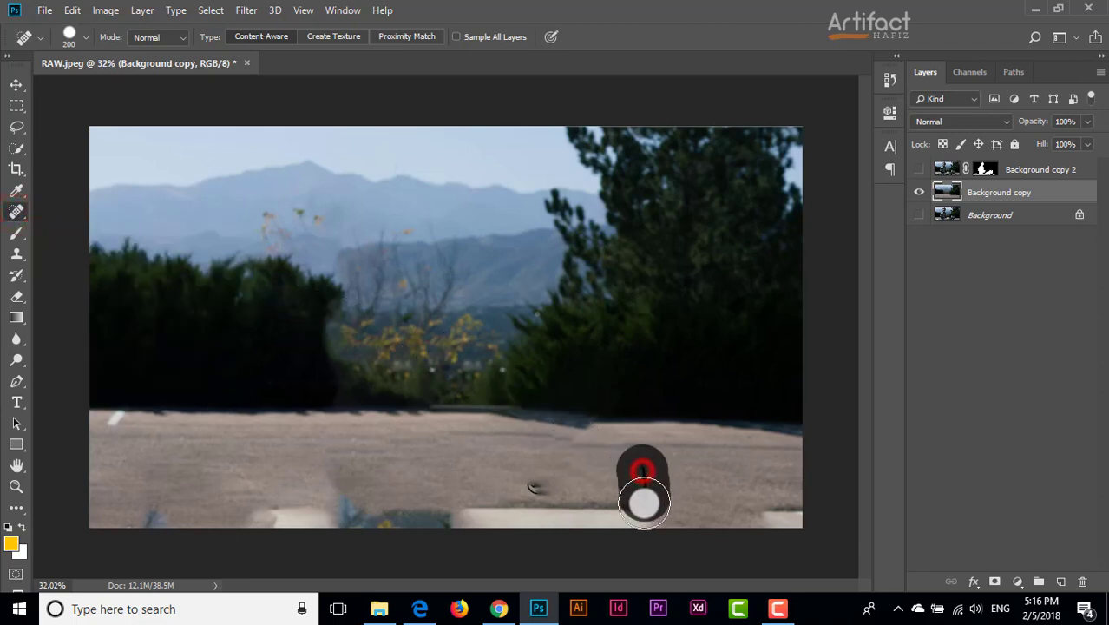
mouse_move(629, 514)
mouse_down()
mouse_move(288, 521)
mouse_move(326, 515)
mouse_up()
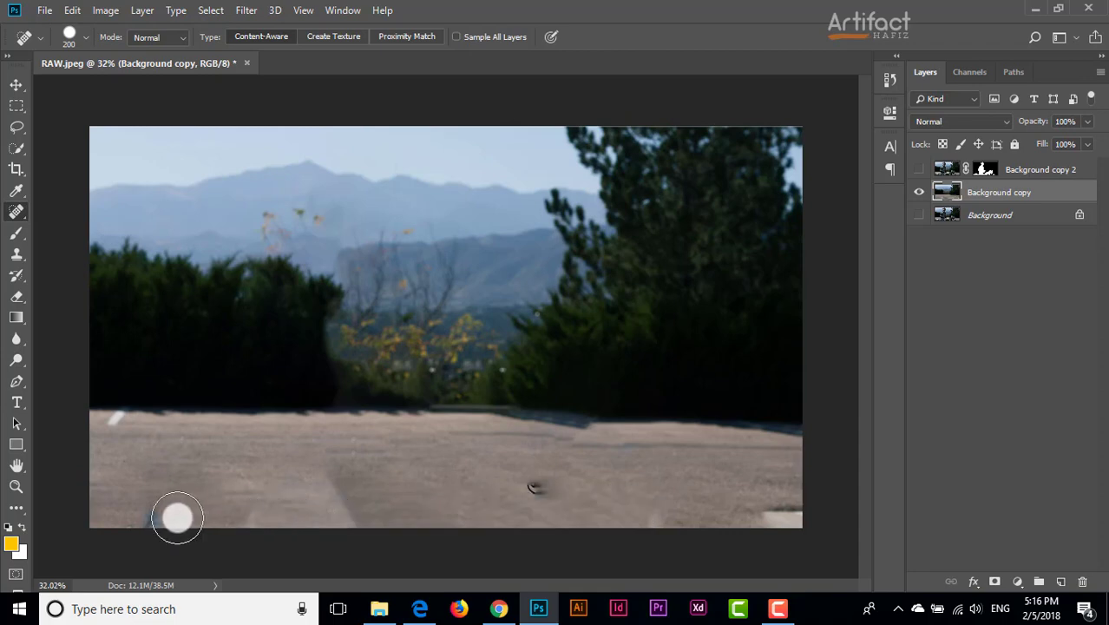
click(533, 488)
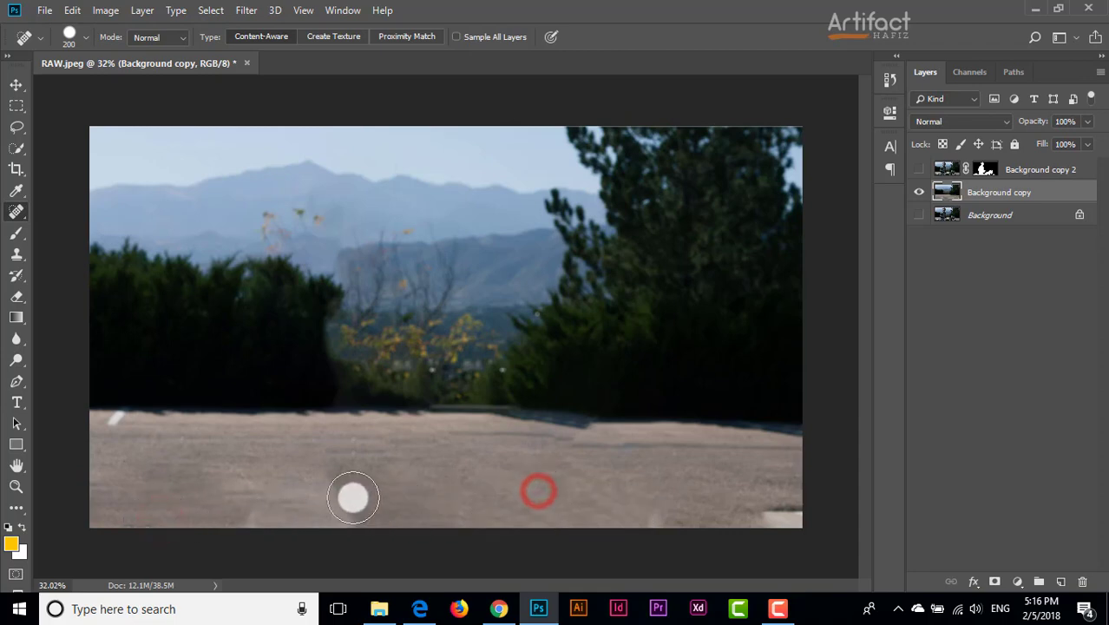
click(342, 479)
drag(342, 494, 398, 542)
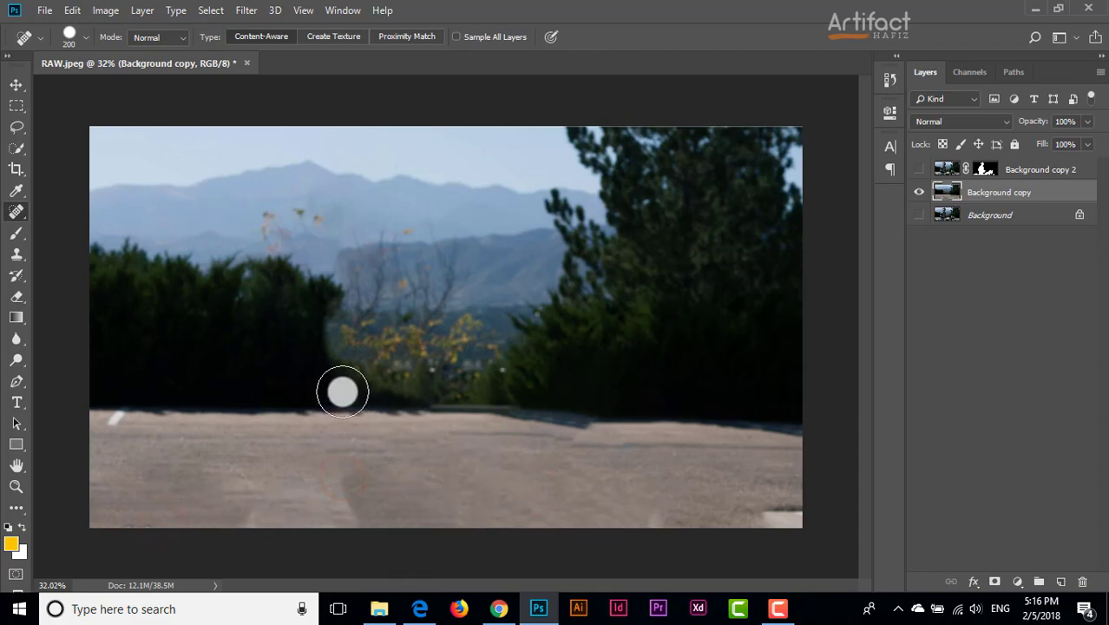
Step: Make Background copy 2 visible again to show the rider over the clean road
click(13, 86)
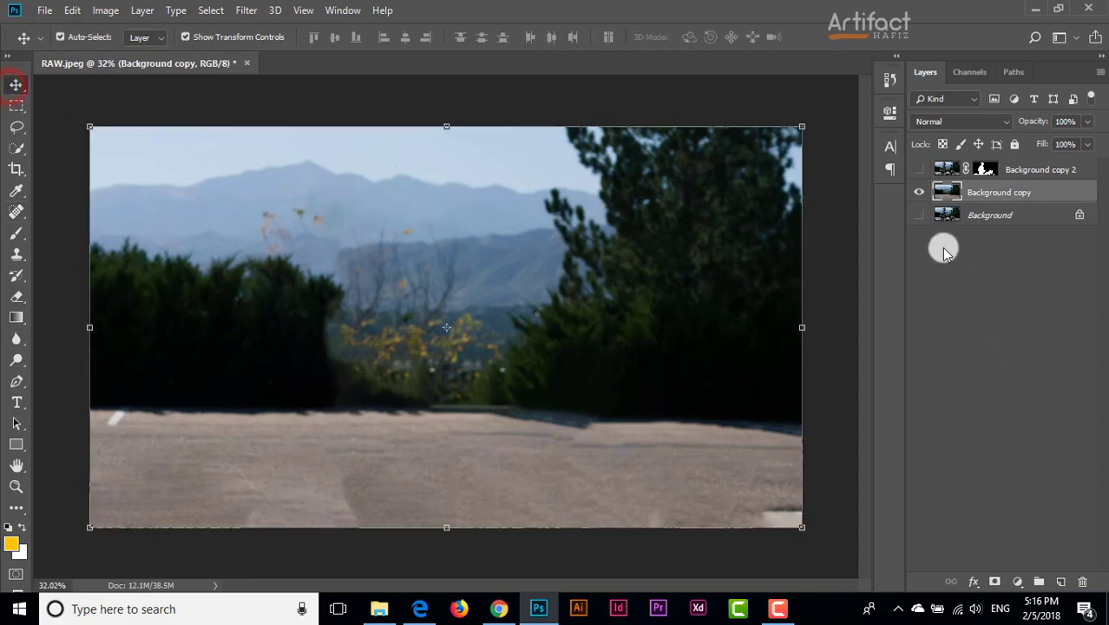
click(919, 169)
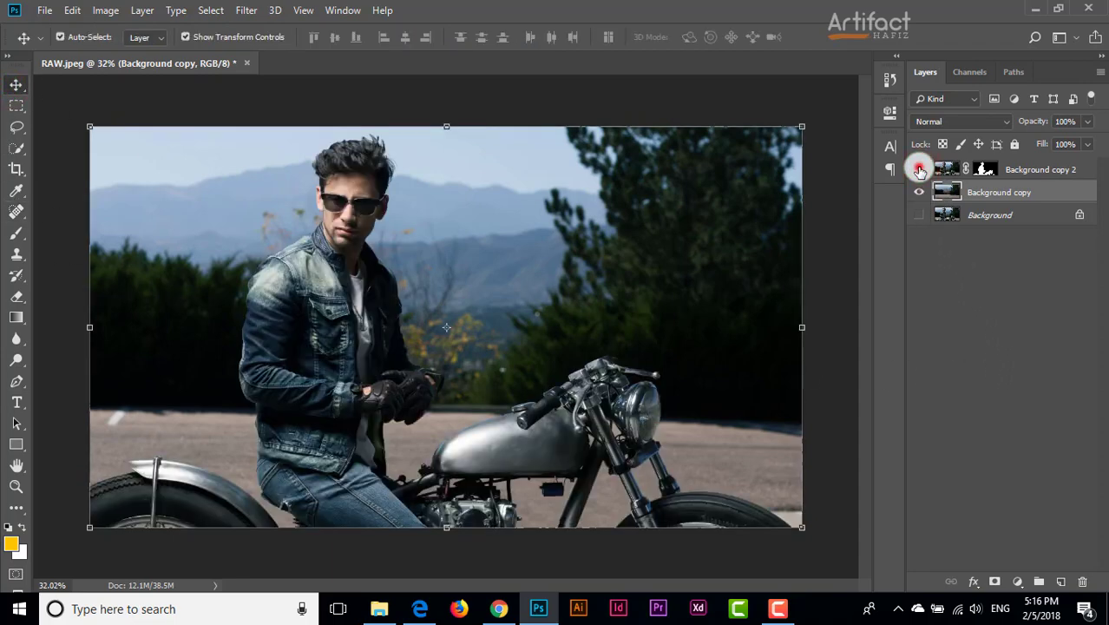
click(919, 169)
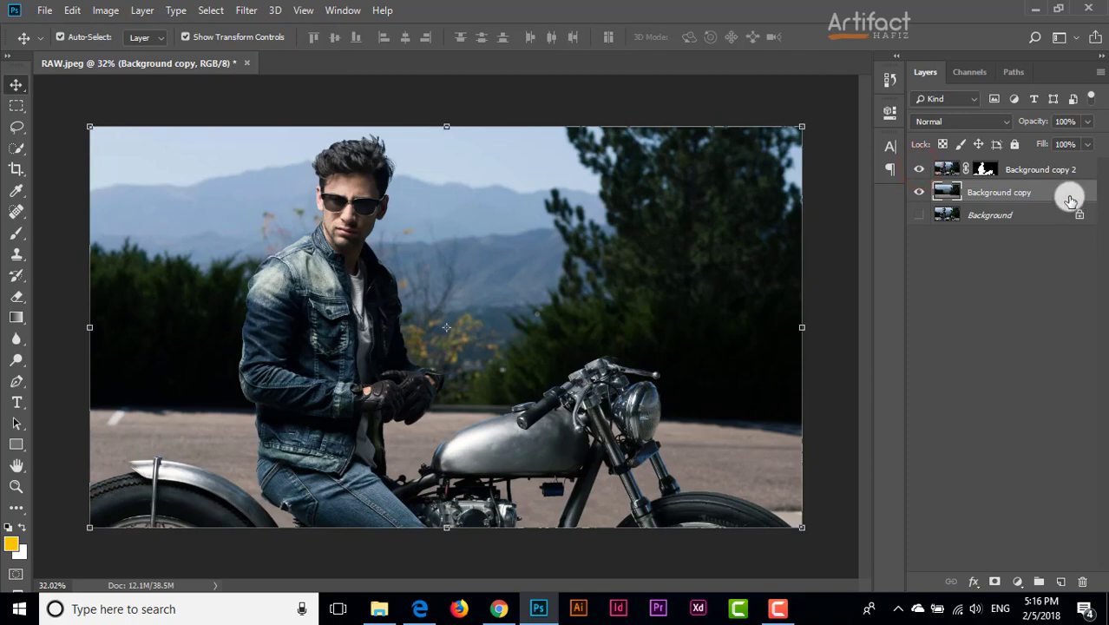
Step: Apply a 99 px Tilt-Shift blur with the focus band lowered onto the rider
click(250, 11)
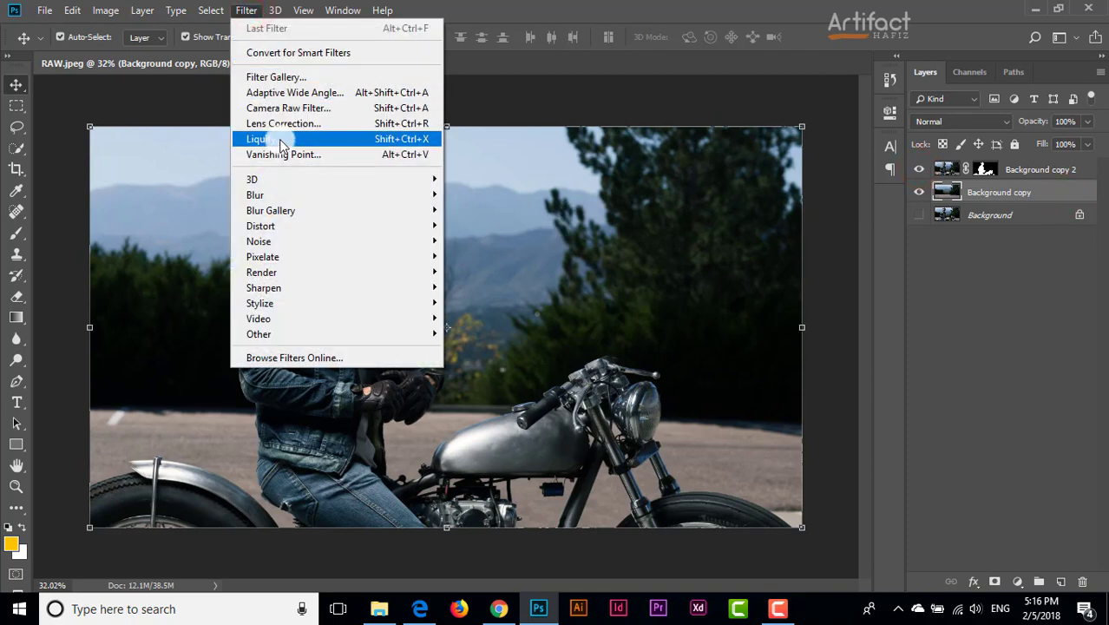
mouse_move(271, 210)
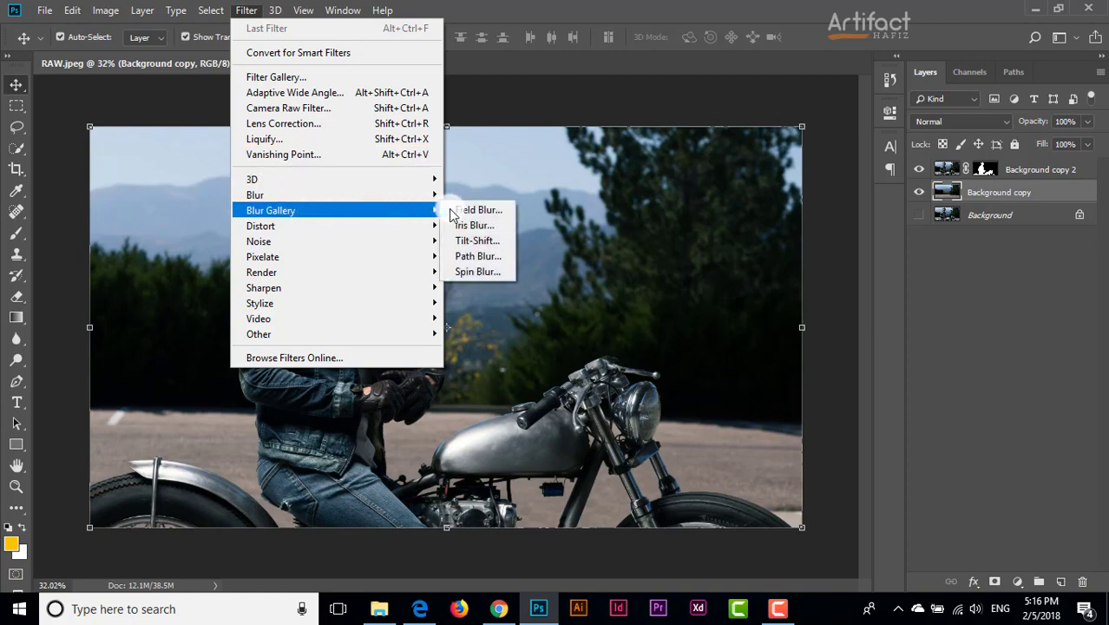
click(478, 242)
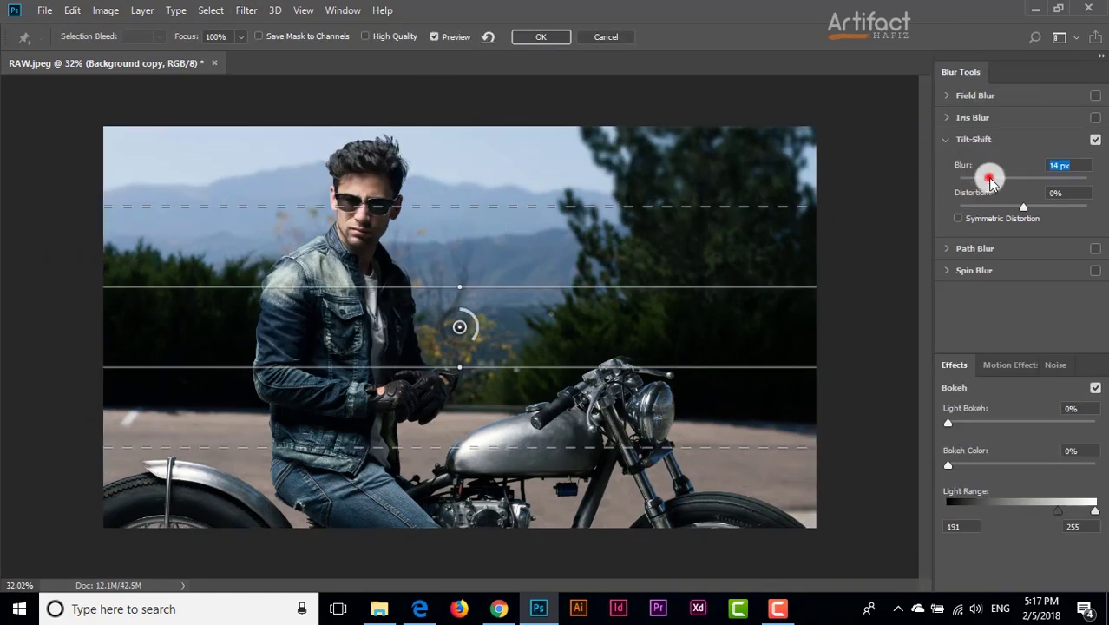
drag(1037, 181, 1045, 182)
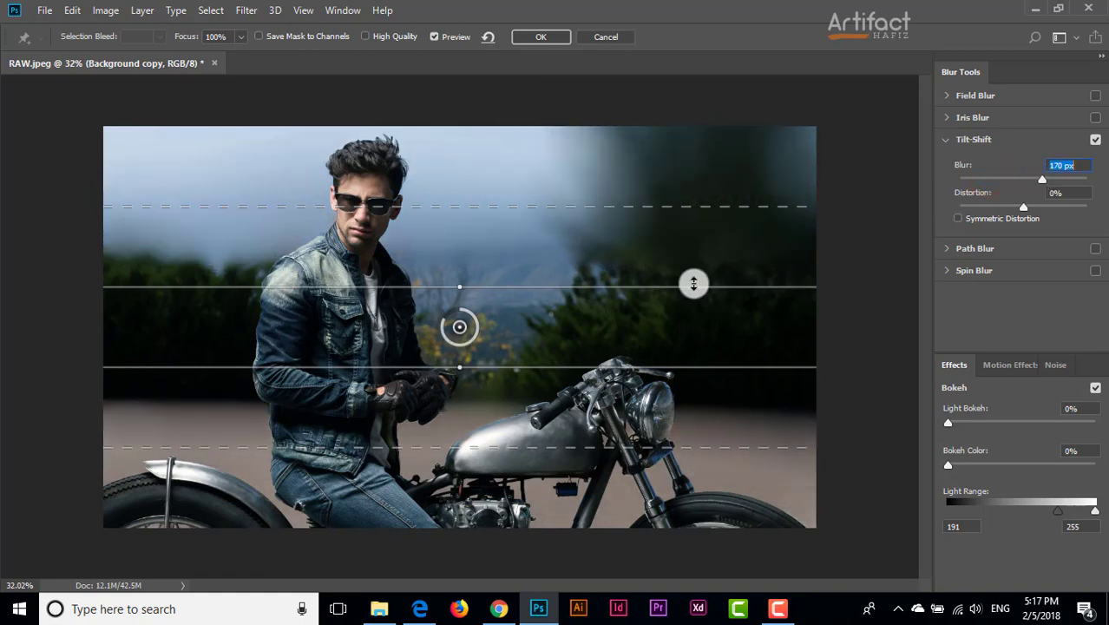
drag(460, 328, 458, 518)
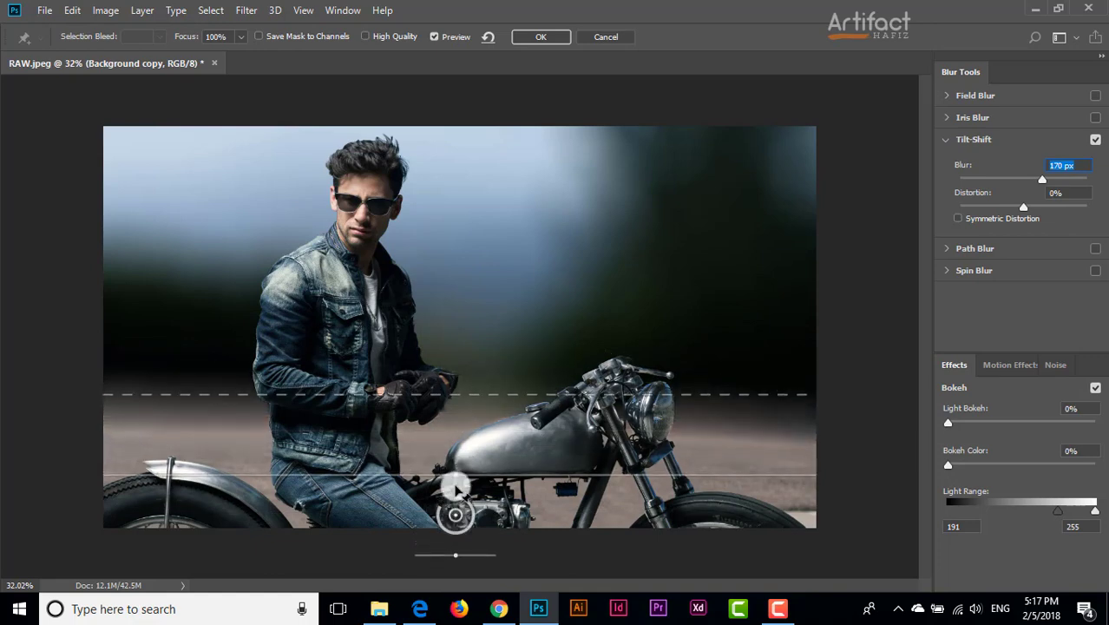
drag(429, 395, 430, 249)
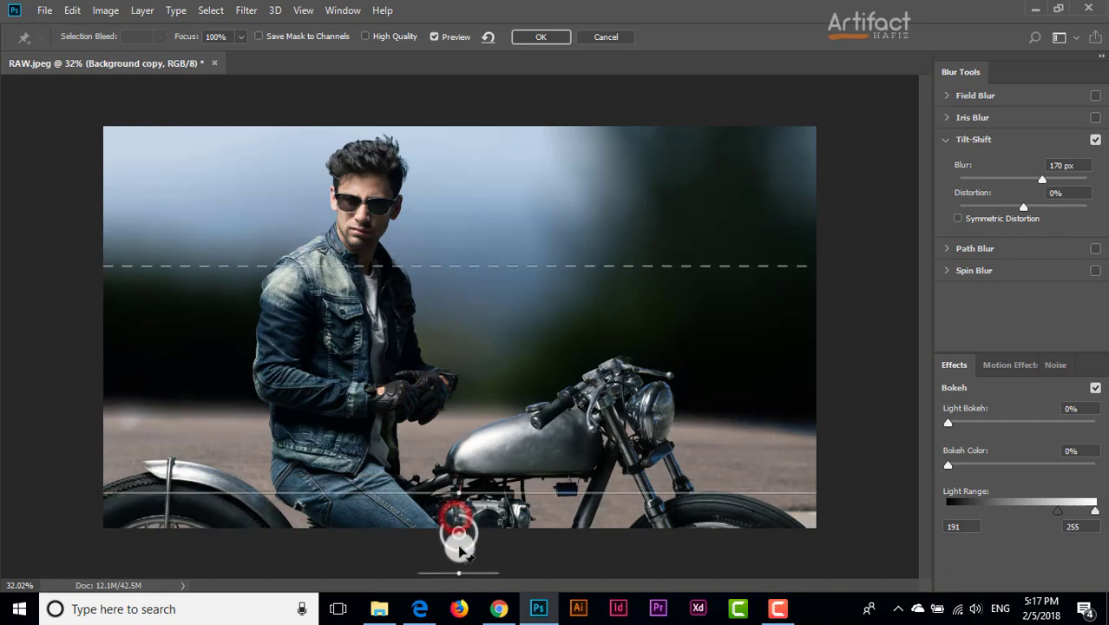
drag(457, 520, 460, 564)
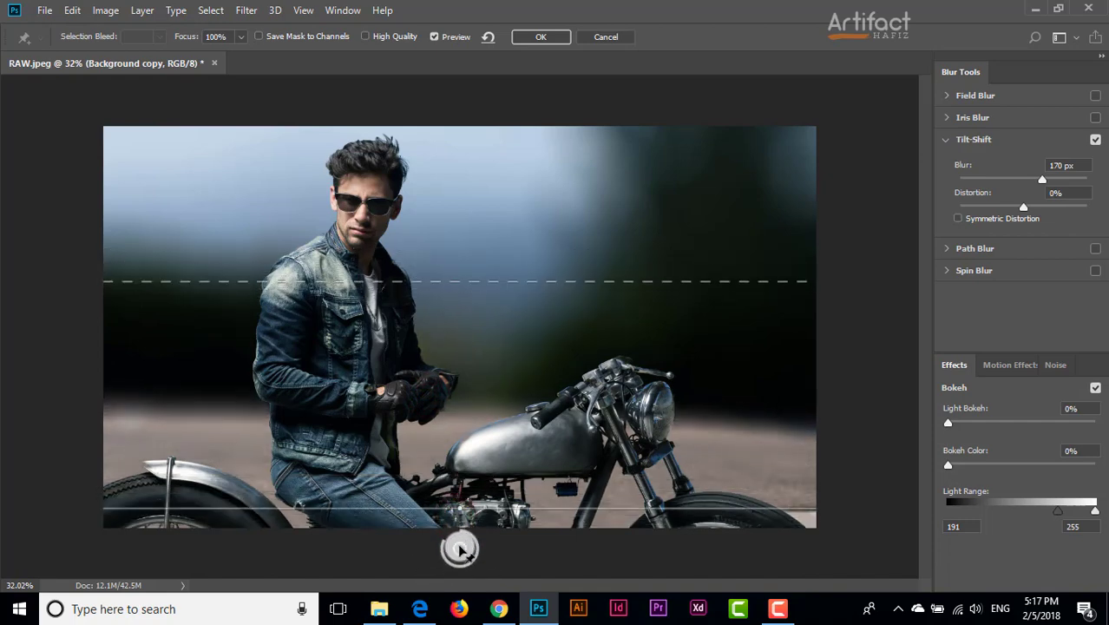
drag(460, 562, 460, 544)
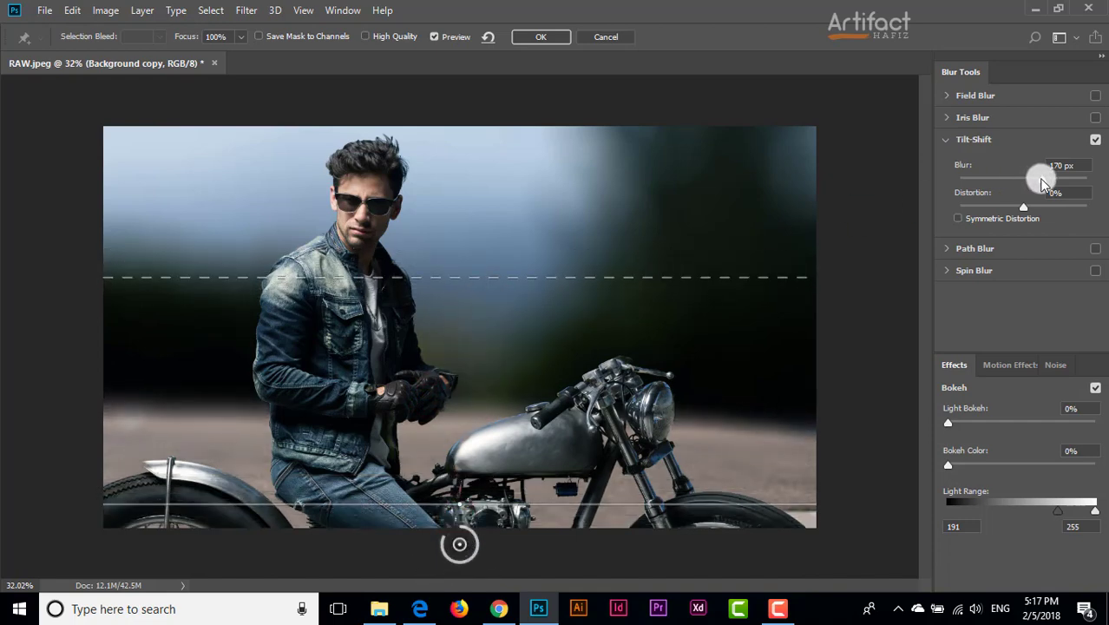
drag(1042, 180, 1027, 187)
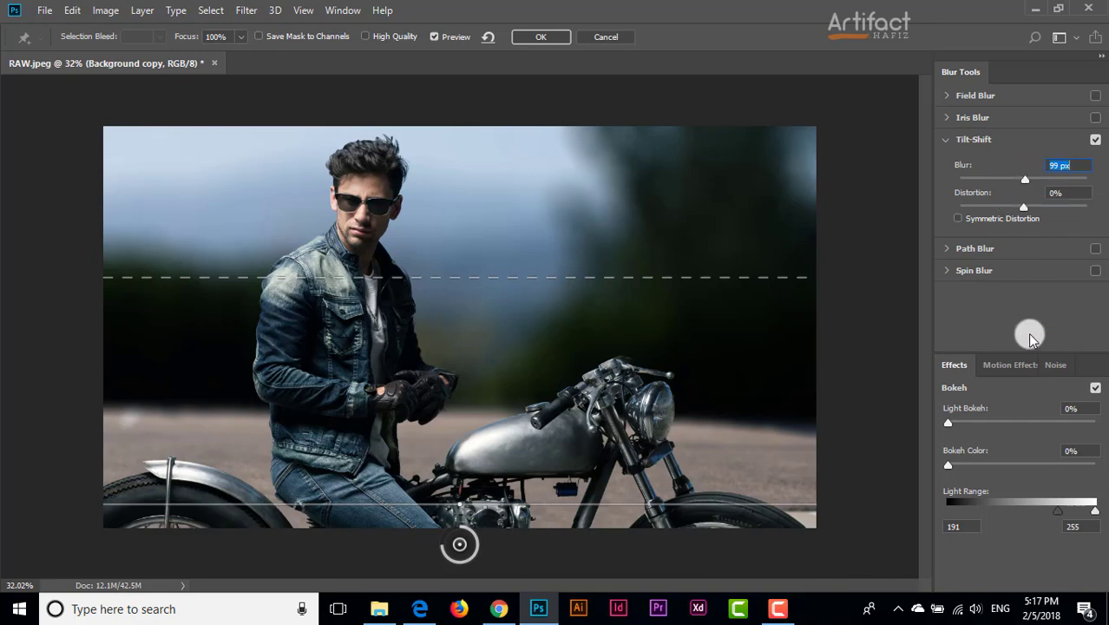
click(531, 36)
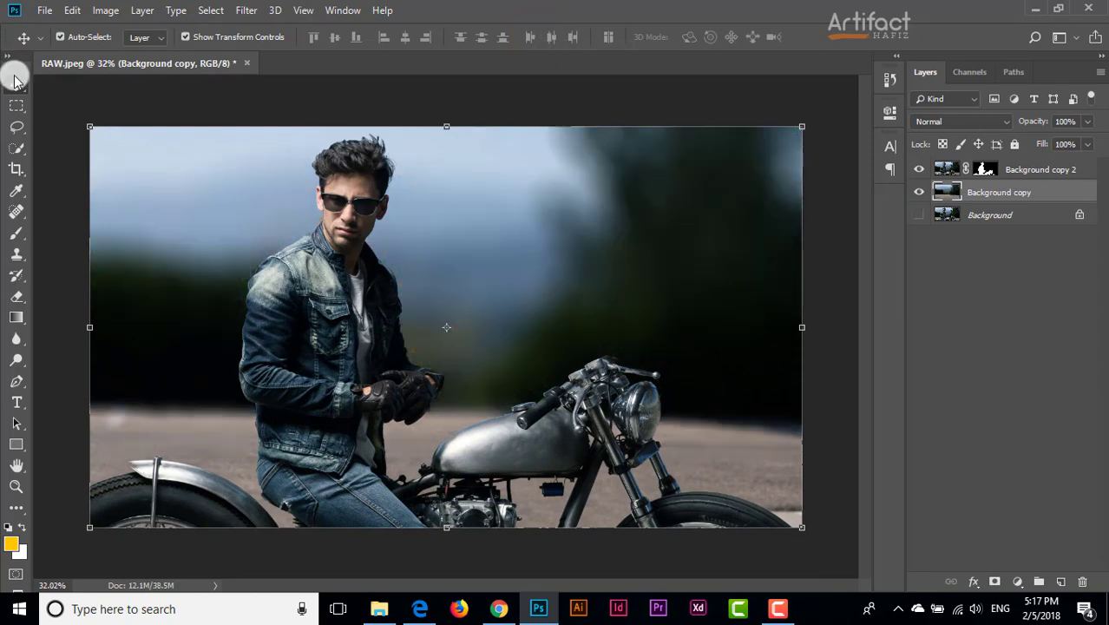
Step: Select the Background copy 2 layer and open the new fill/adjustment layer list
scroll(376, 369, up, 2)
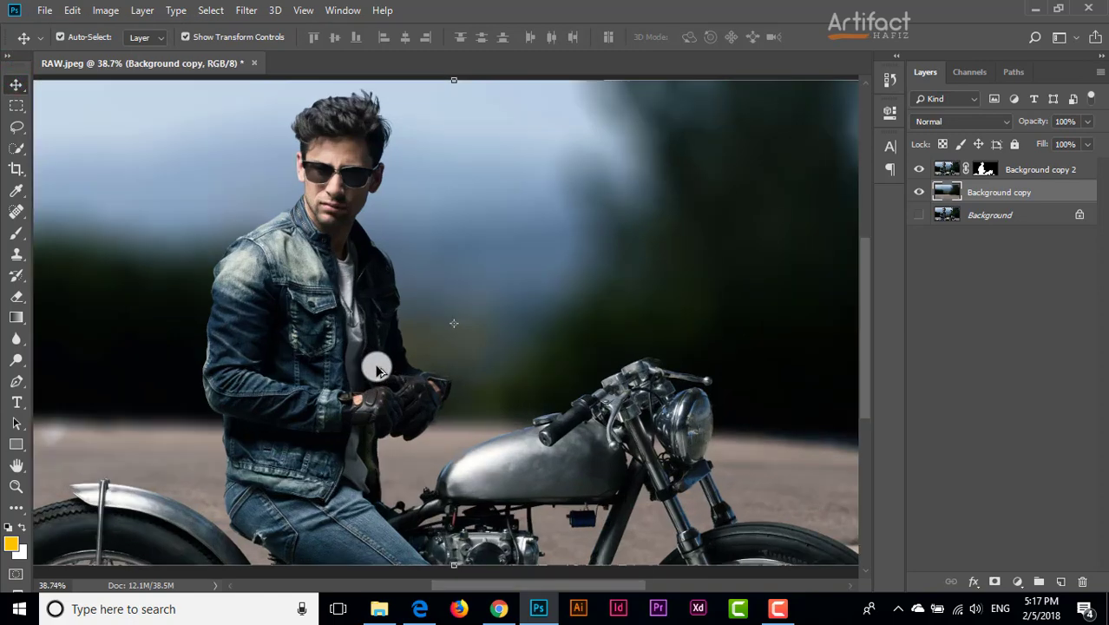
scroll(376, 369, down, 2)
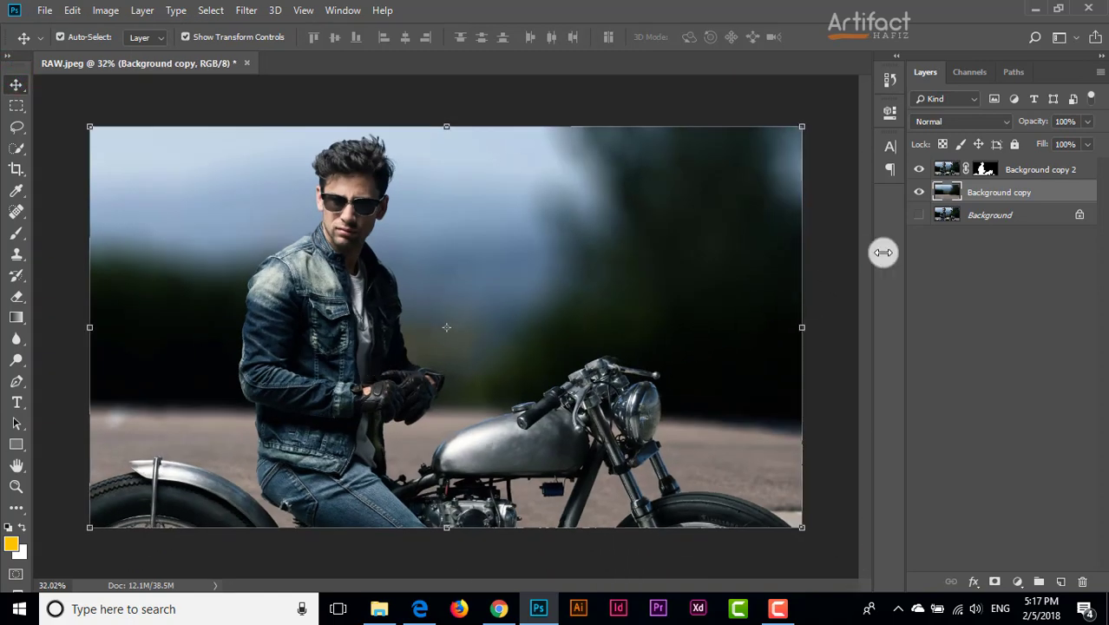
click(1021, 169)
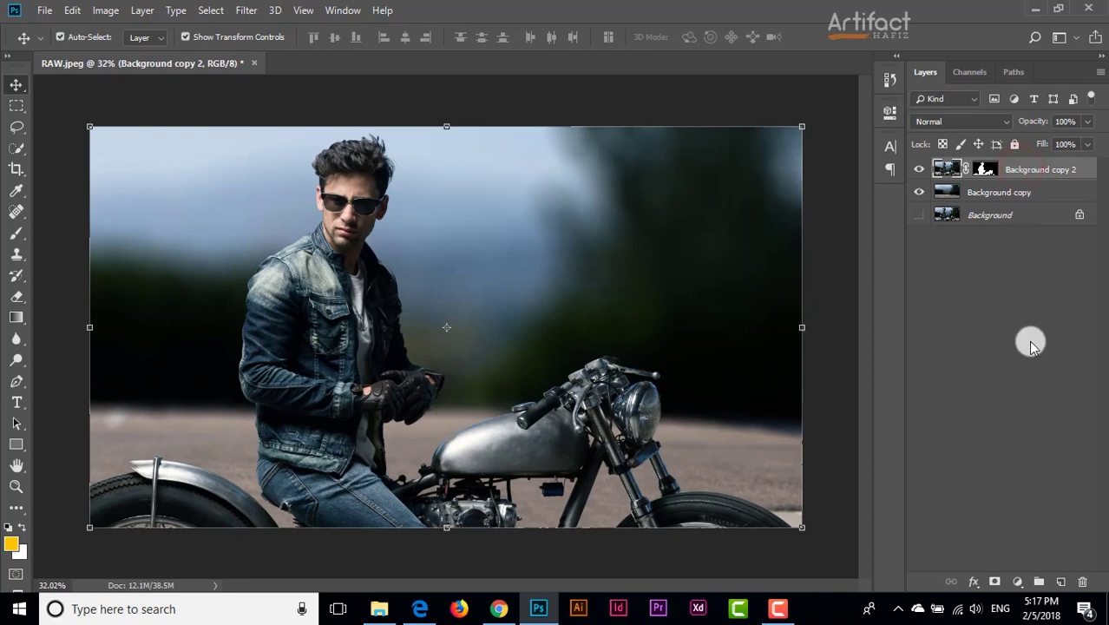
click(1017, 582)
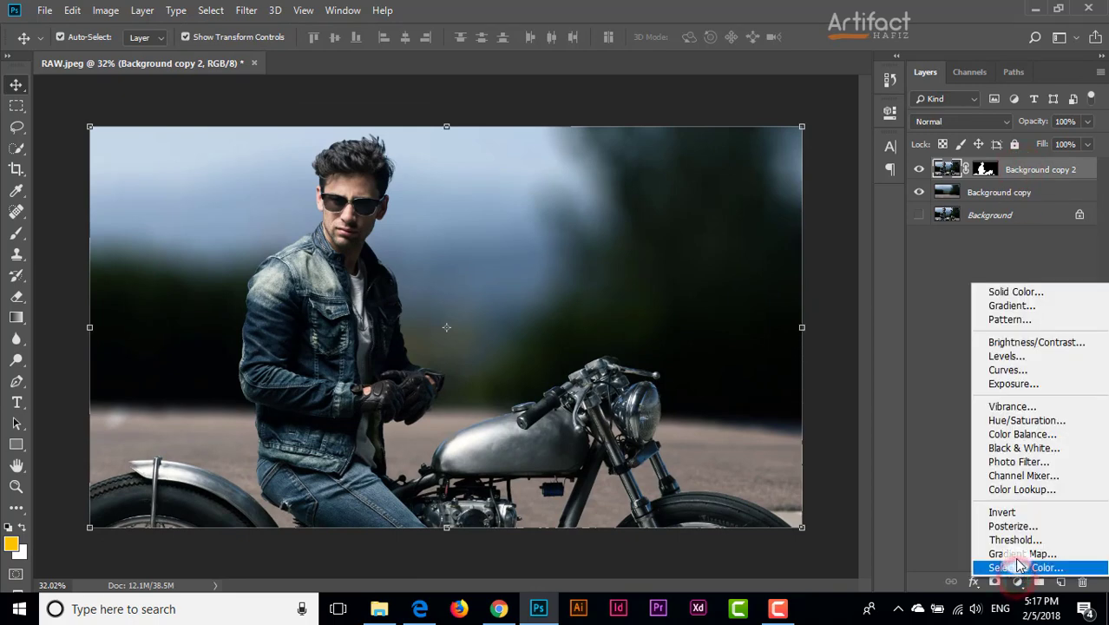
Step: Add a Color Lookup layer using NightFromDay.CUBE, blended in Screen mode
click(1023, 490)
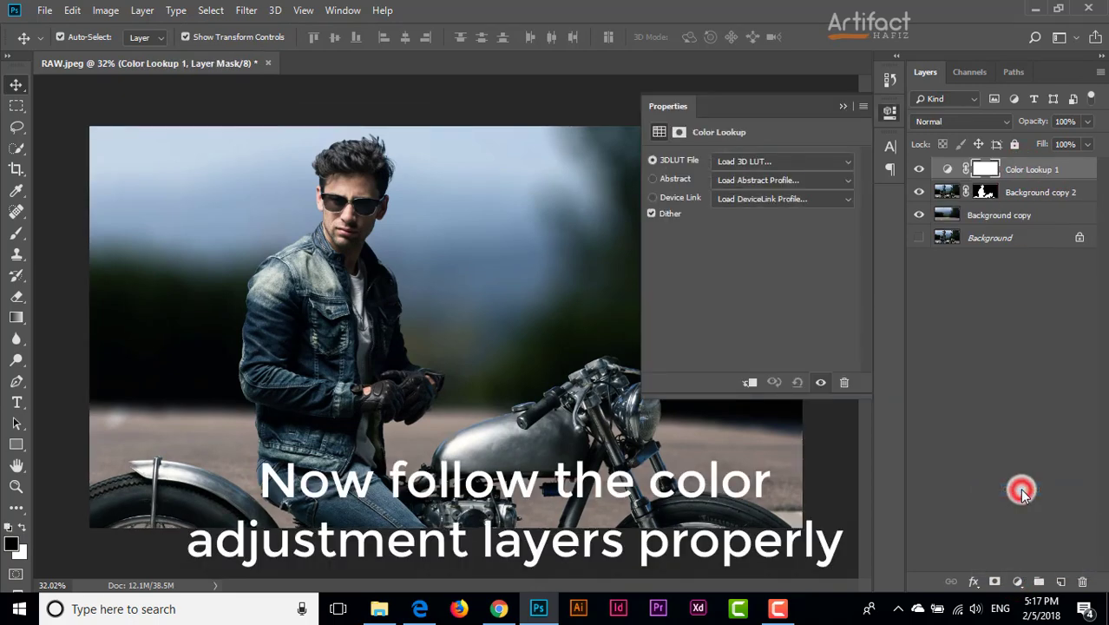
click(767, 159)
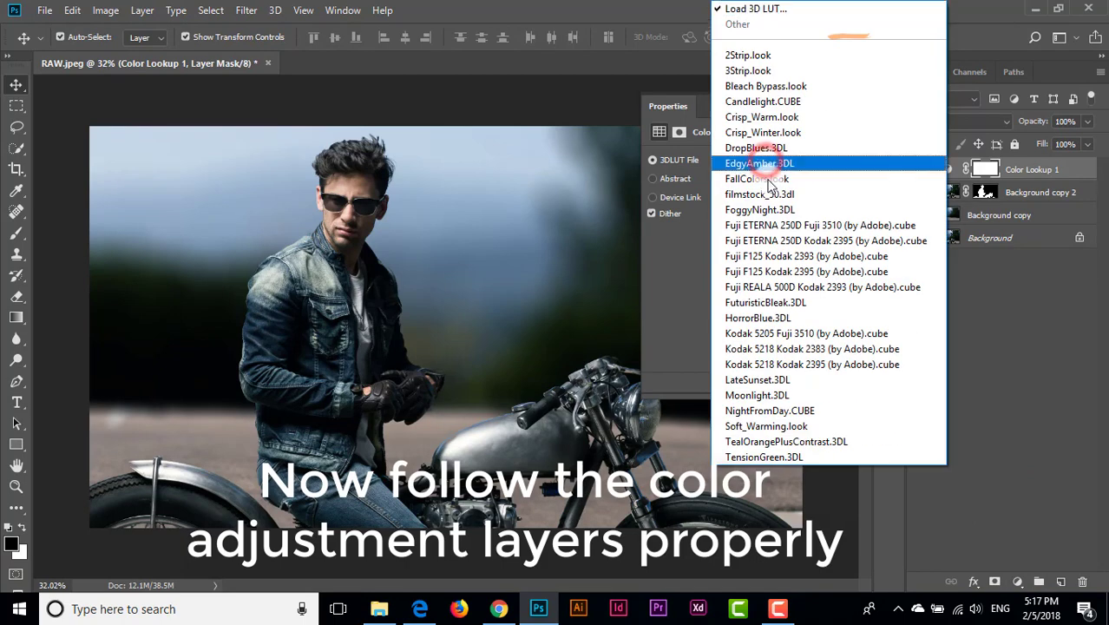
click(783, 412)
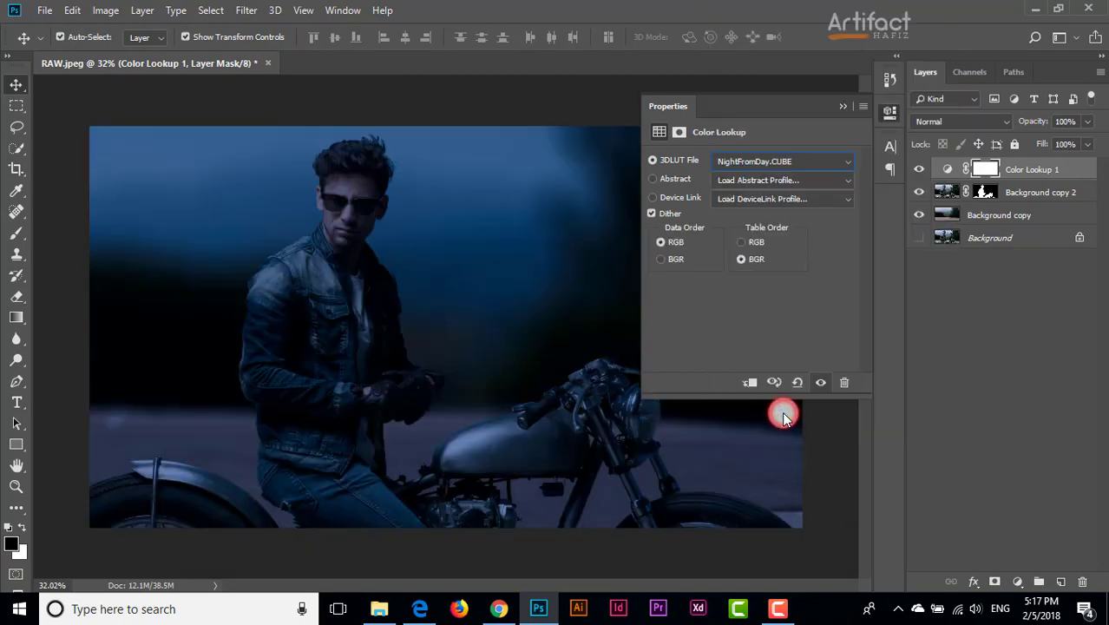
click(949, 120)
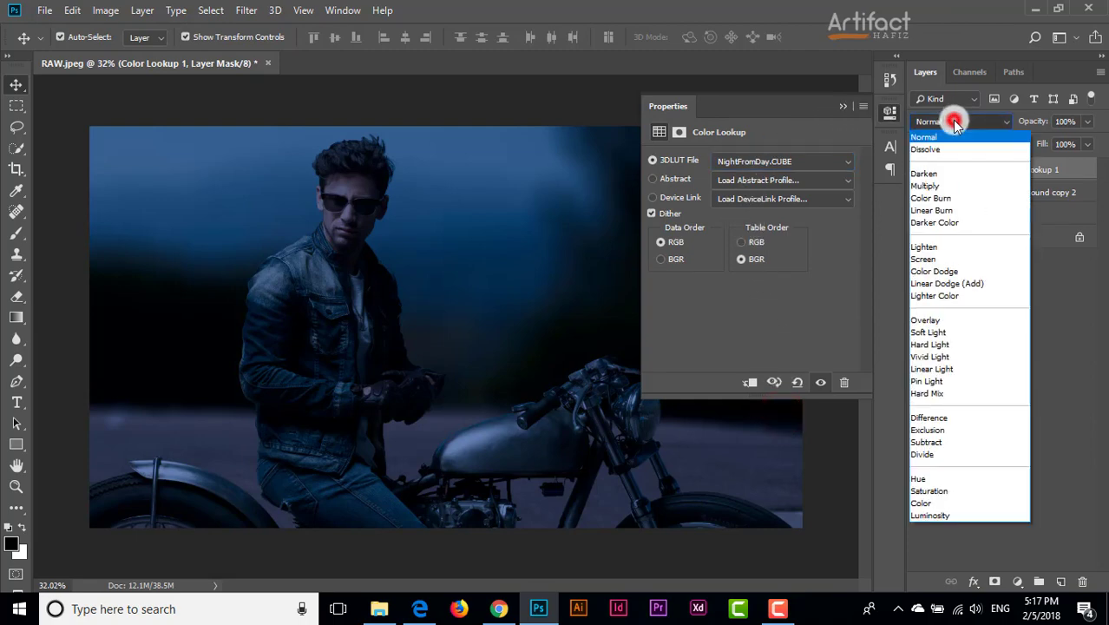
click(948, 331)
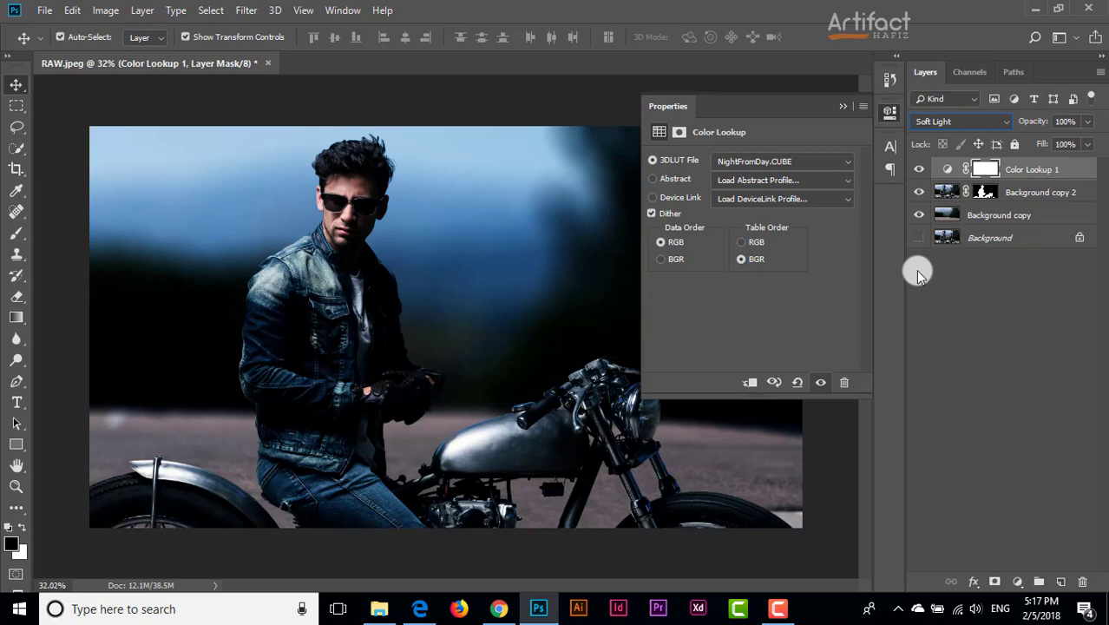
click(960, 121)
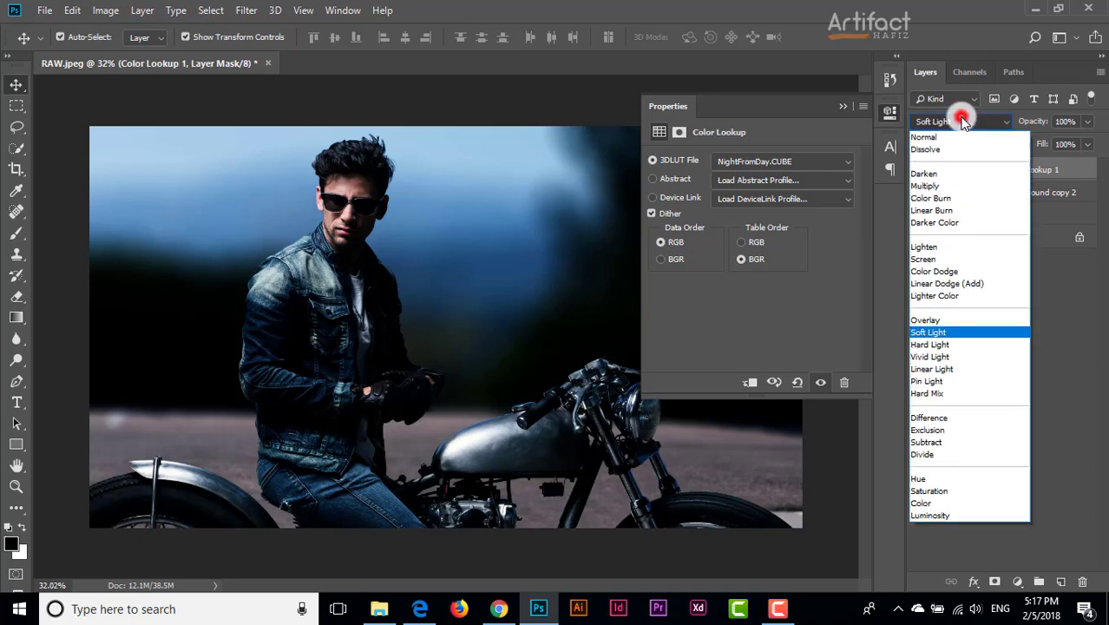
click(952, 259)
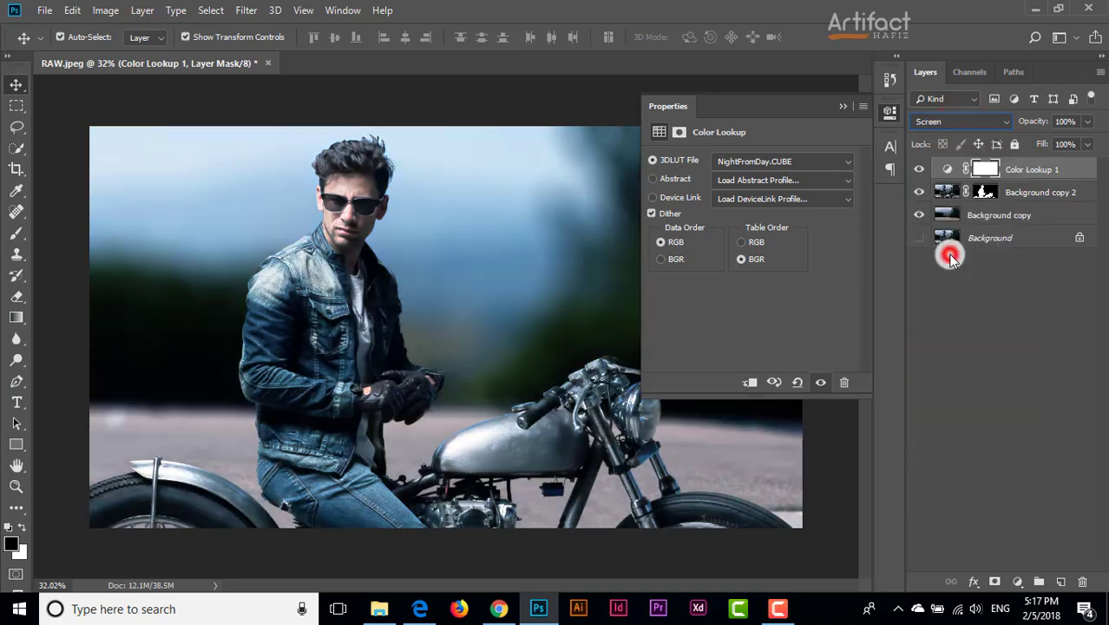
Step: Lower the Color Lookup 1 layer opacity to 67%, toggling visibility to compare
click(844, 106)
click(1045, 169)
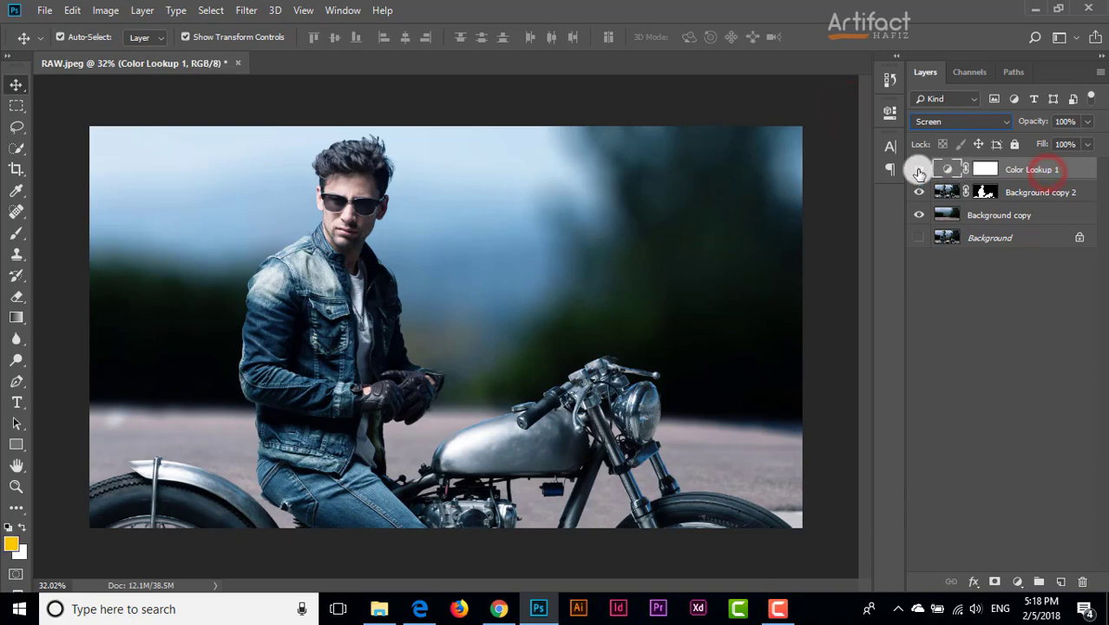
click(920, 169)
click(1086, 121)
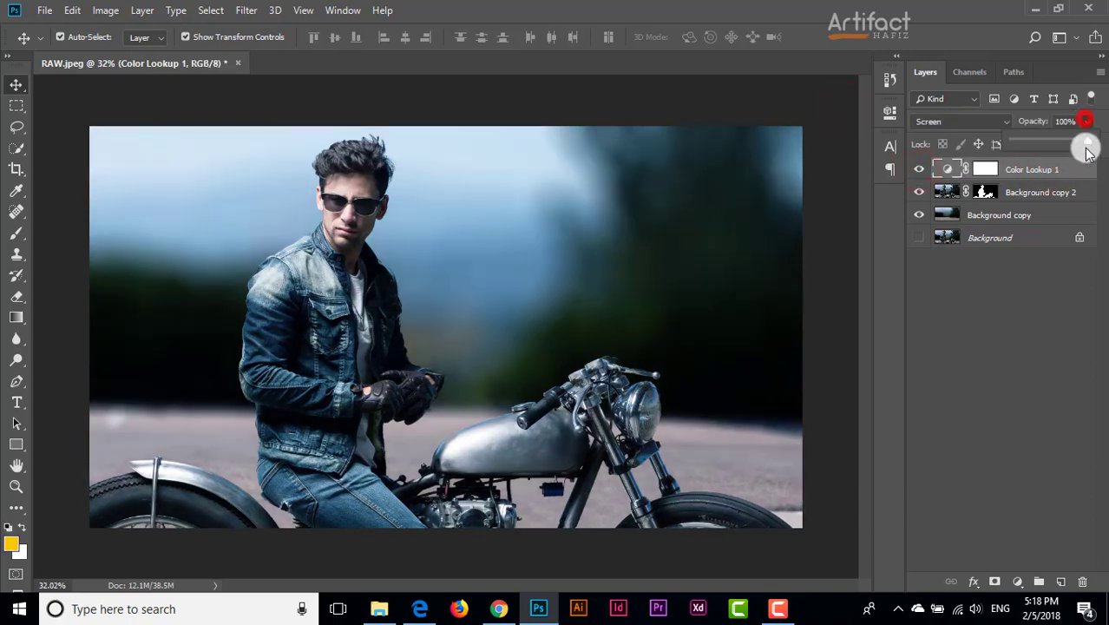
drag(1087, 141, 1064, 140)
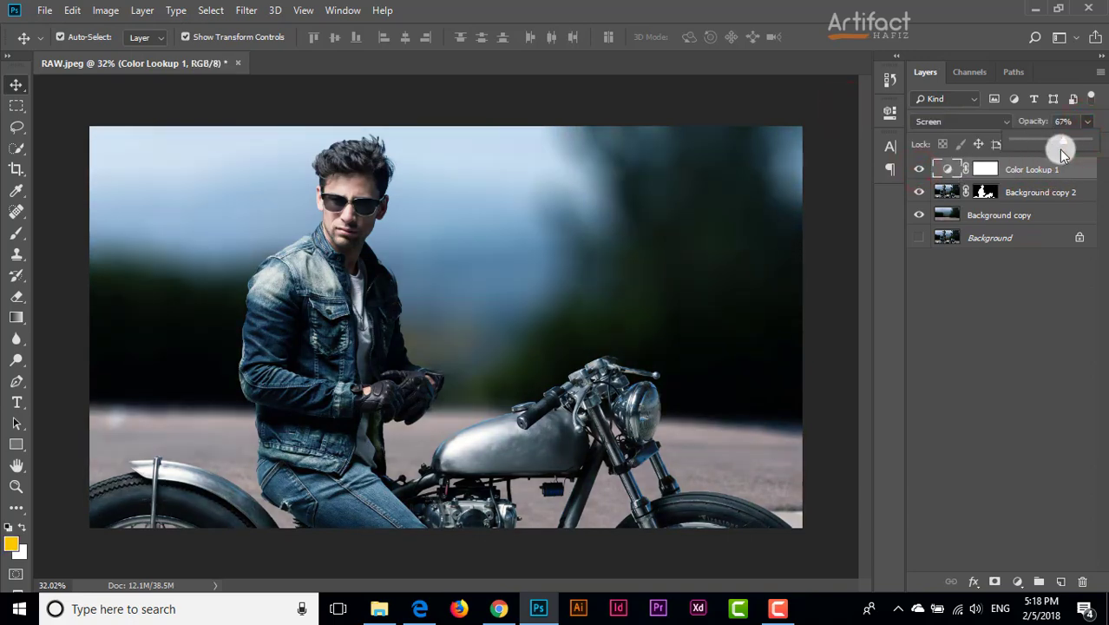
click(920, 169)
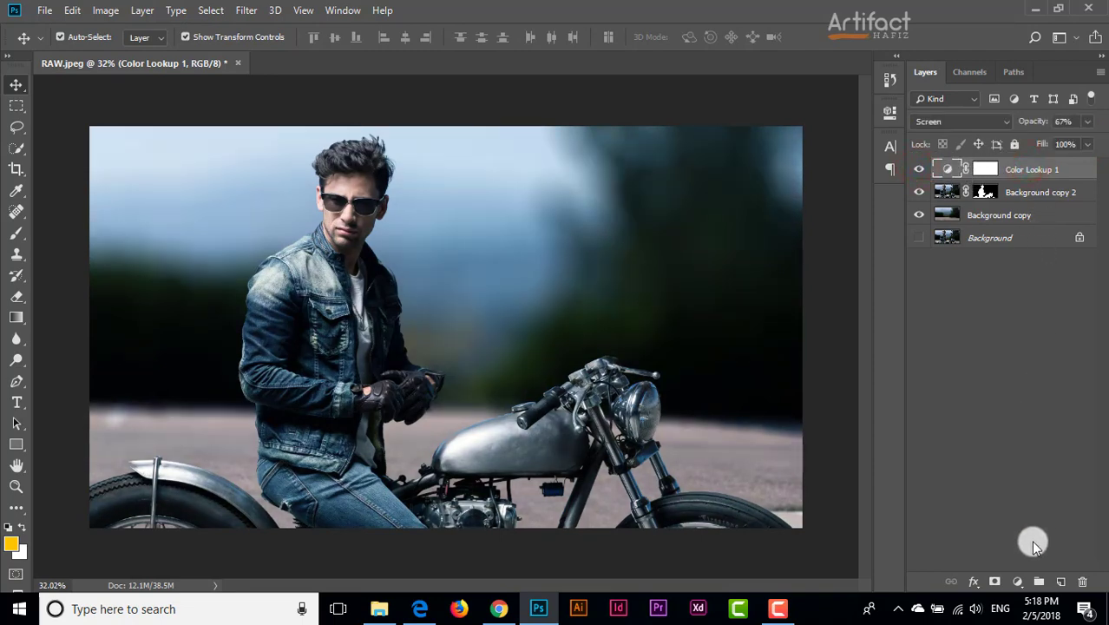
click(1018, 586)
Step: Add a Gradient Map layer starting from the Violet, Orange preset
click(1024, 560)
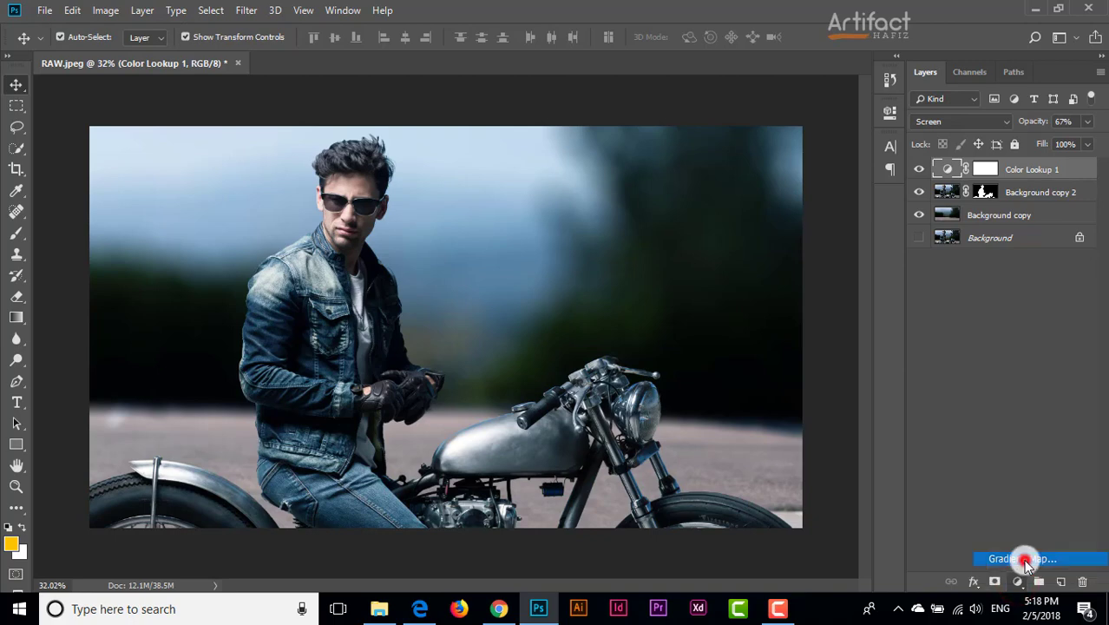
click(753, 168)
click(787, 111)
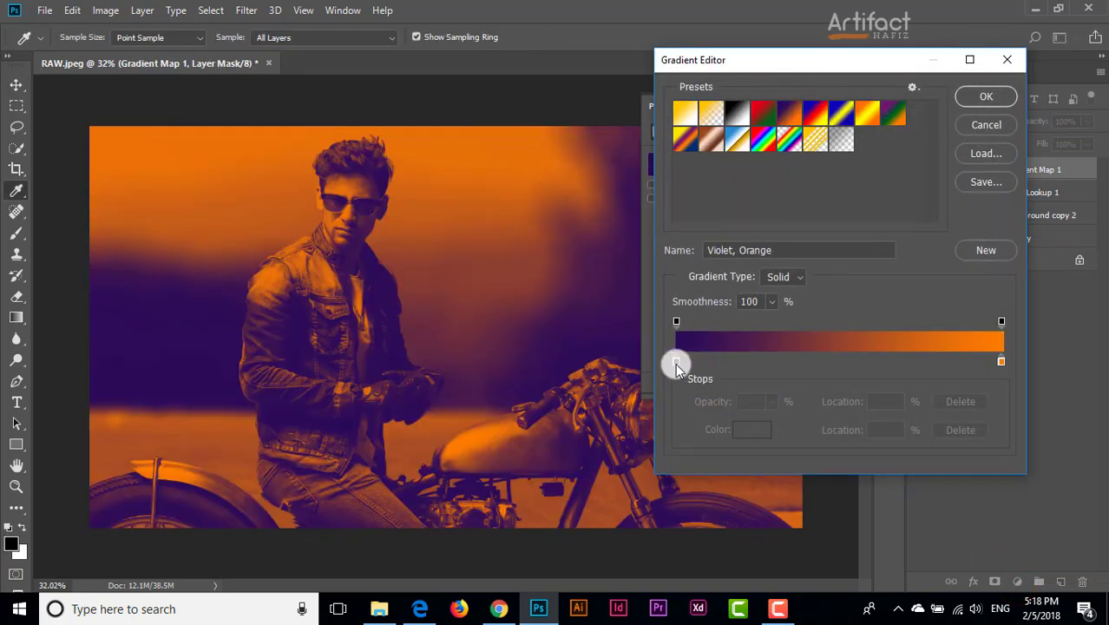
Step: Change the gradient's left stop to dark green 1b6d3f and confirm
click(677, 363)
click(745, 429)
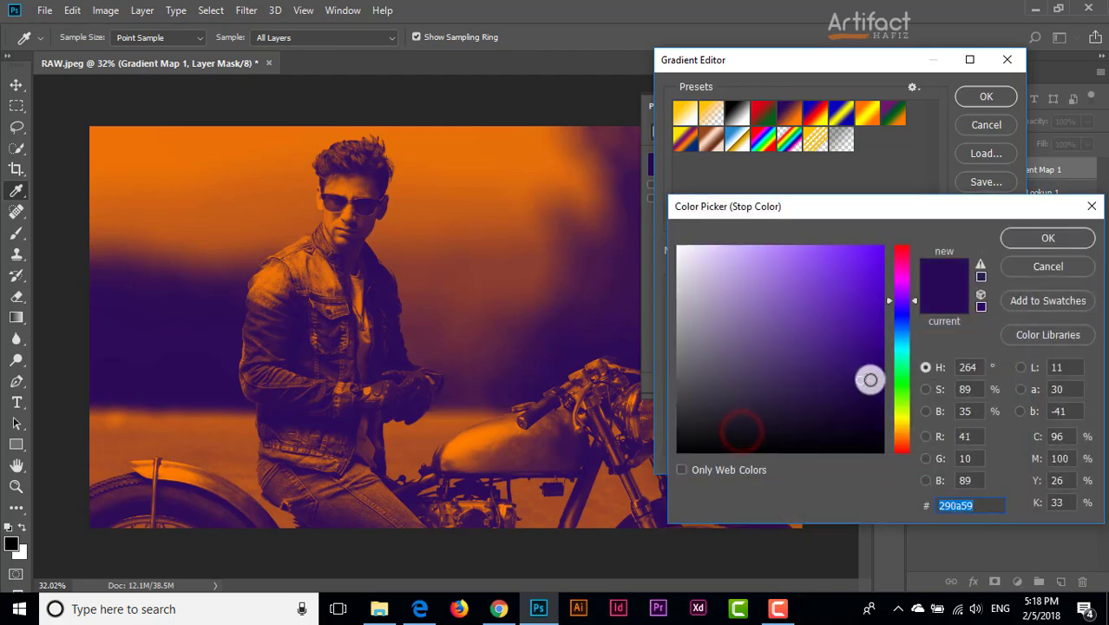
click(904, 348)
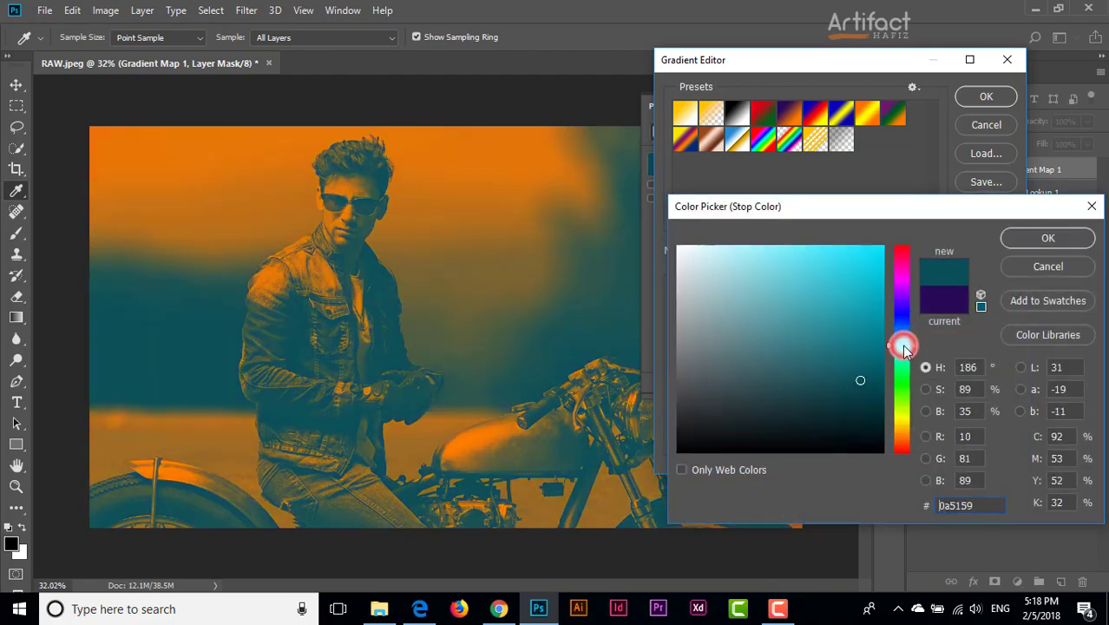
drag(906, 346, 905, 375)
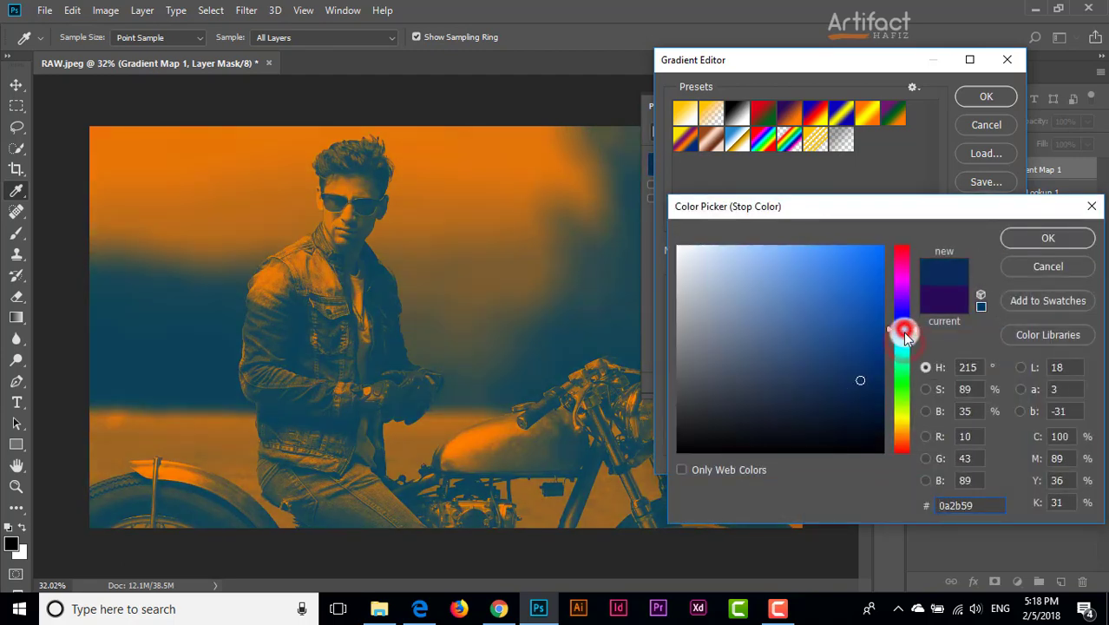
drag(832, 322, 833, 363)
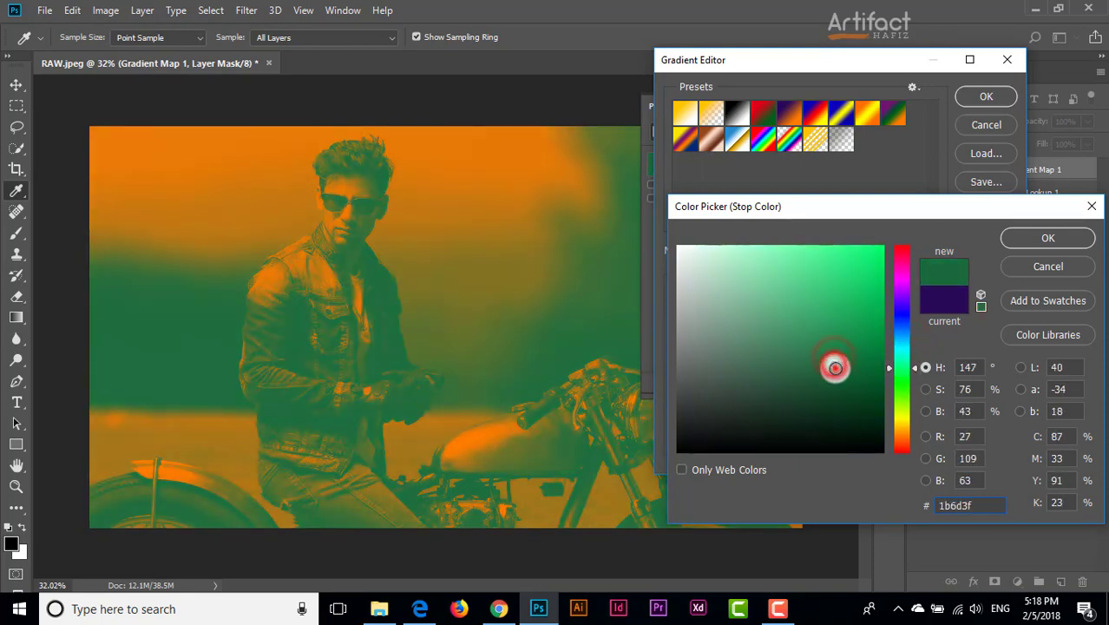
click(1011, 238)
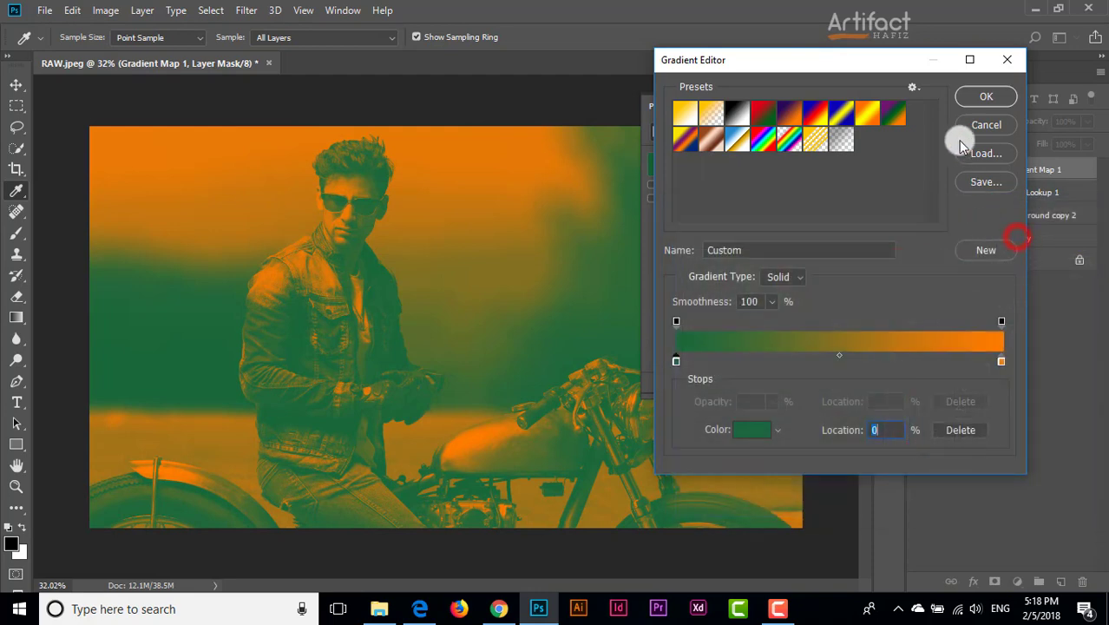
click(963, 96)
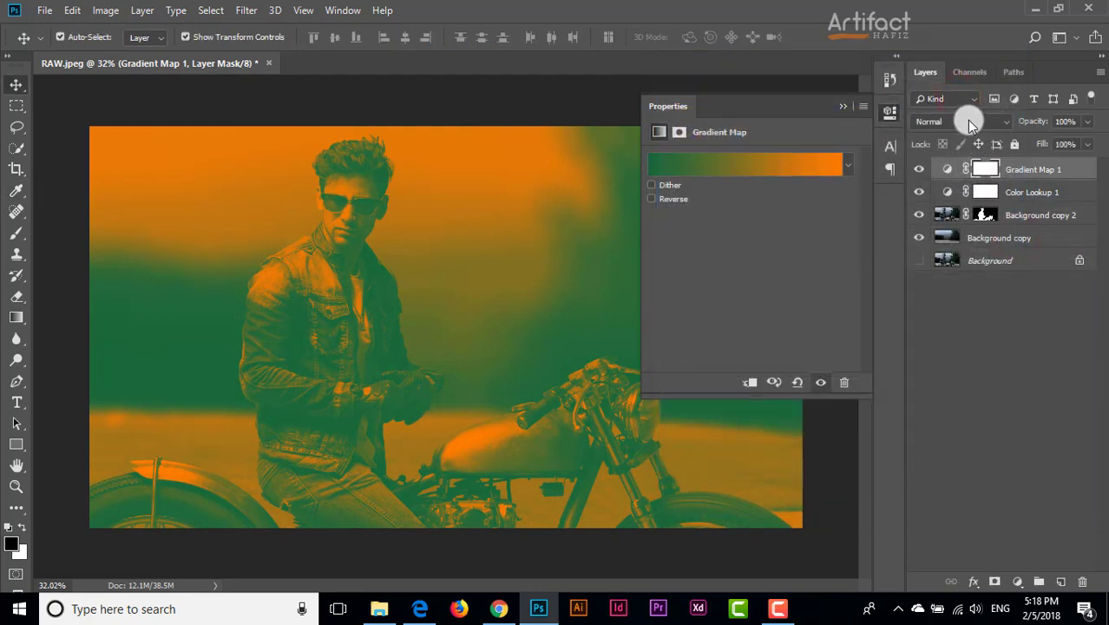
Step: Try Overlay and Soft Light, then set Gradient Map 1 to Screen blending
click(970, 121)
click(969, 319)
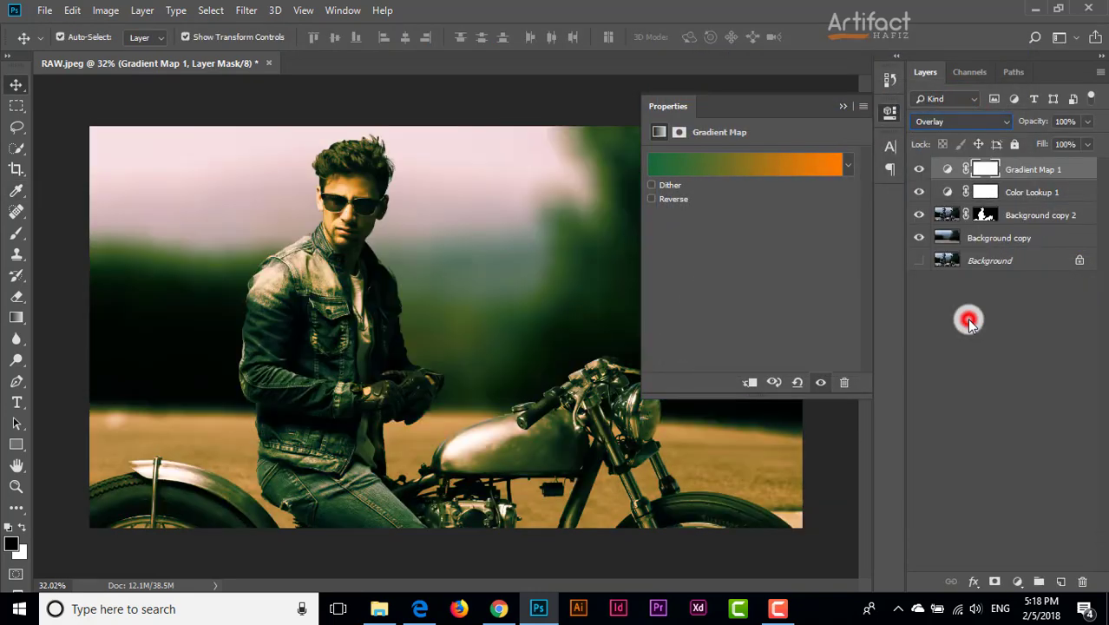
click(963, 121)
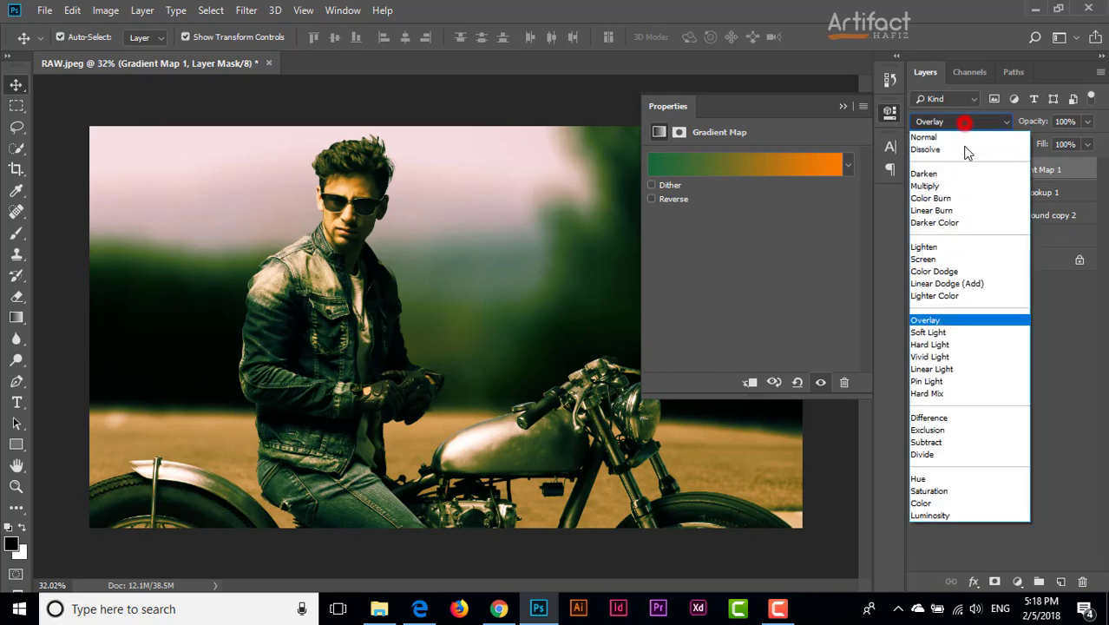
click(968, 332)
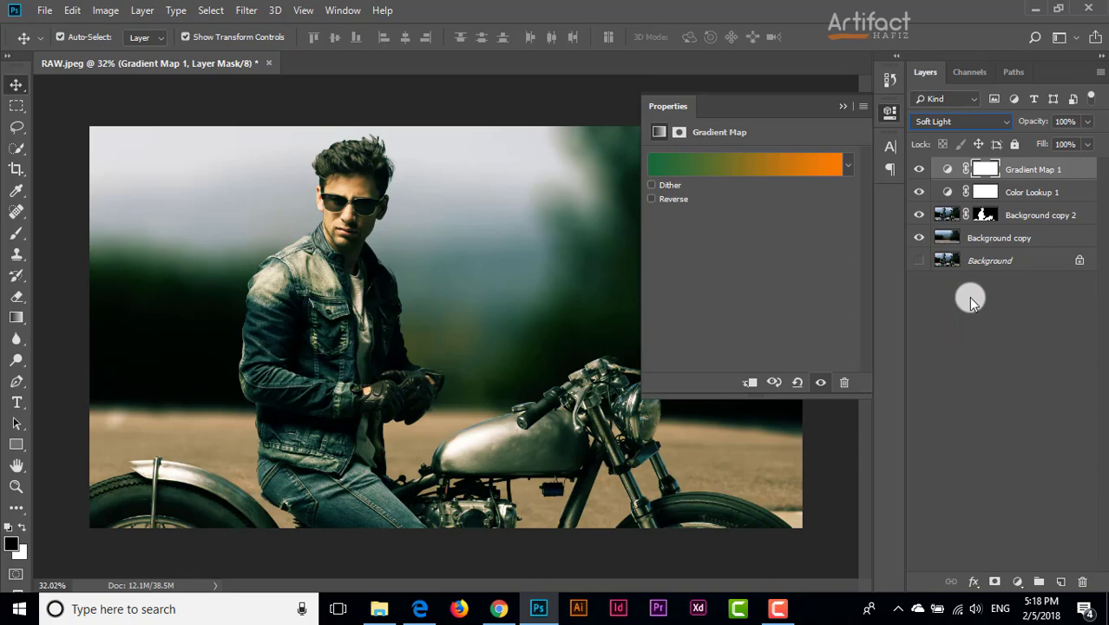
click(952, 120)
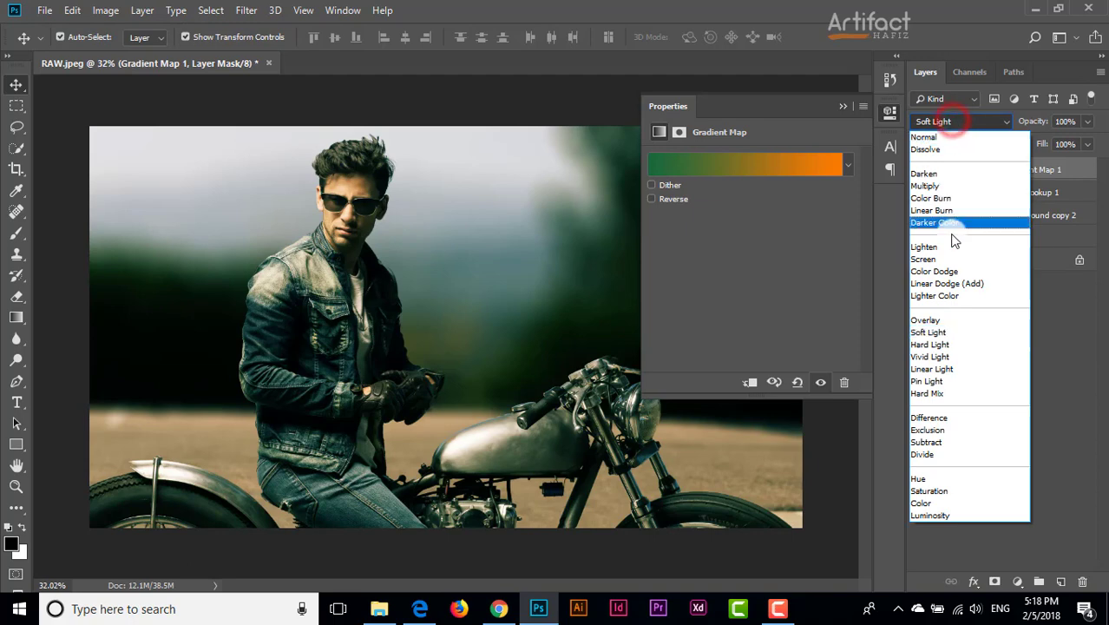
click(951, 258)
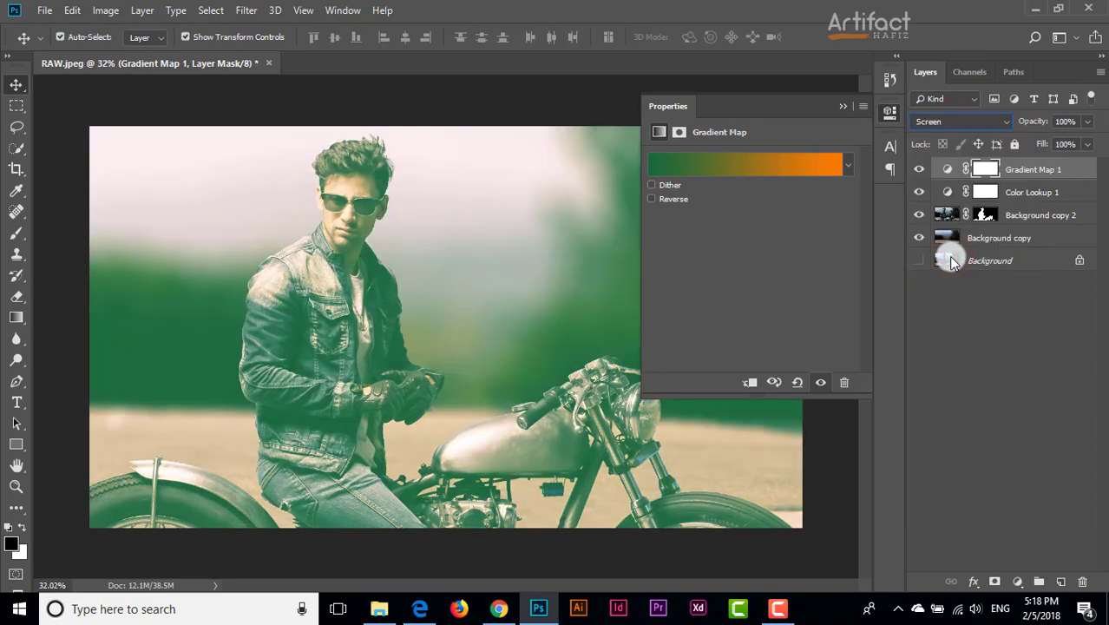
Step: Fade the Gradient Map 1 layer to 5% opacity, toggling visibility to compare
click(840, 105)
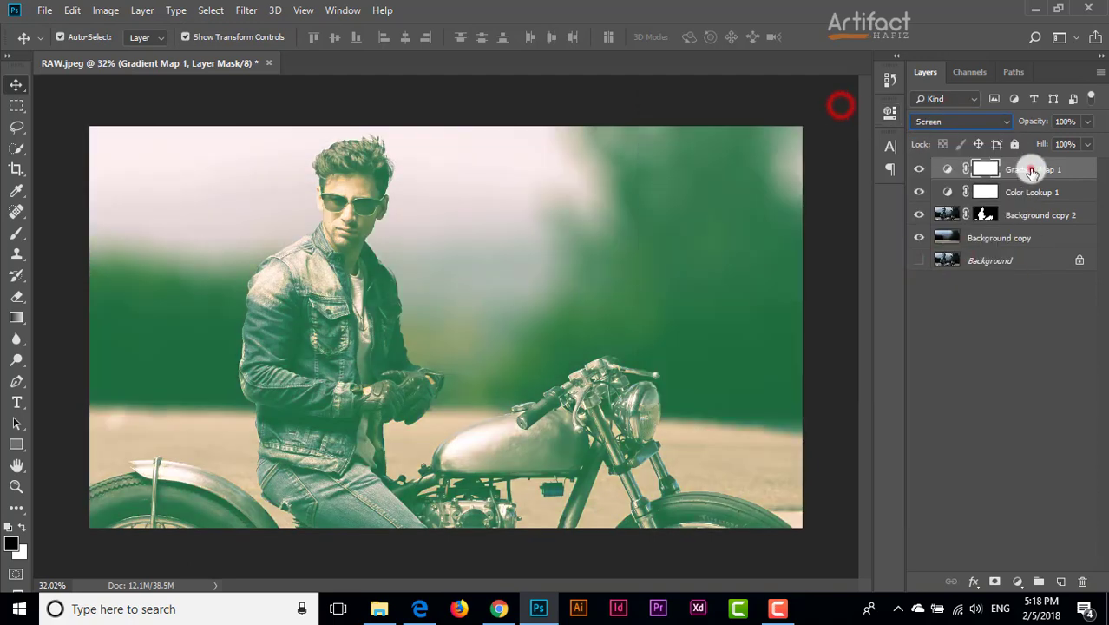
click(1031, 171)
click(1089, 122)
drag(1089, 142, 1022, 150)
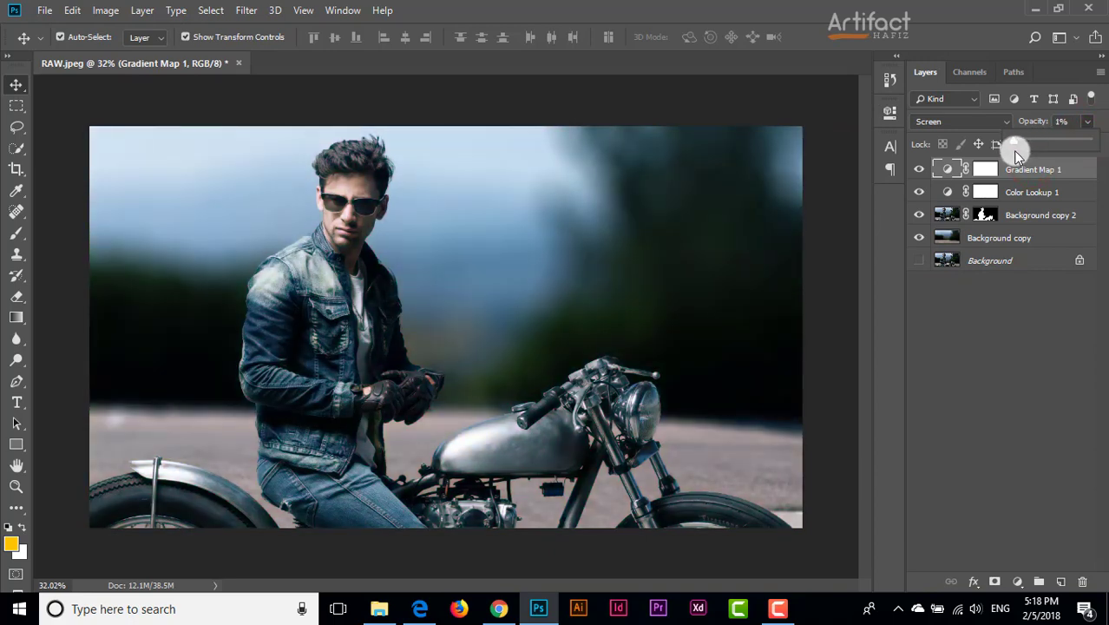
click(920, 170)
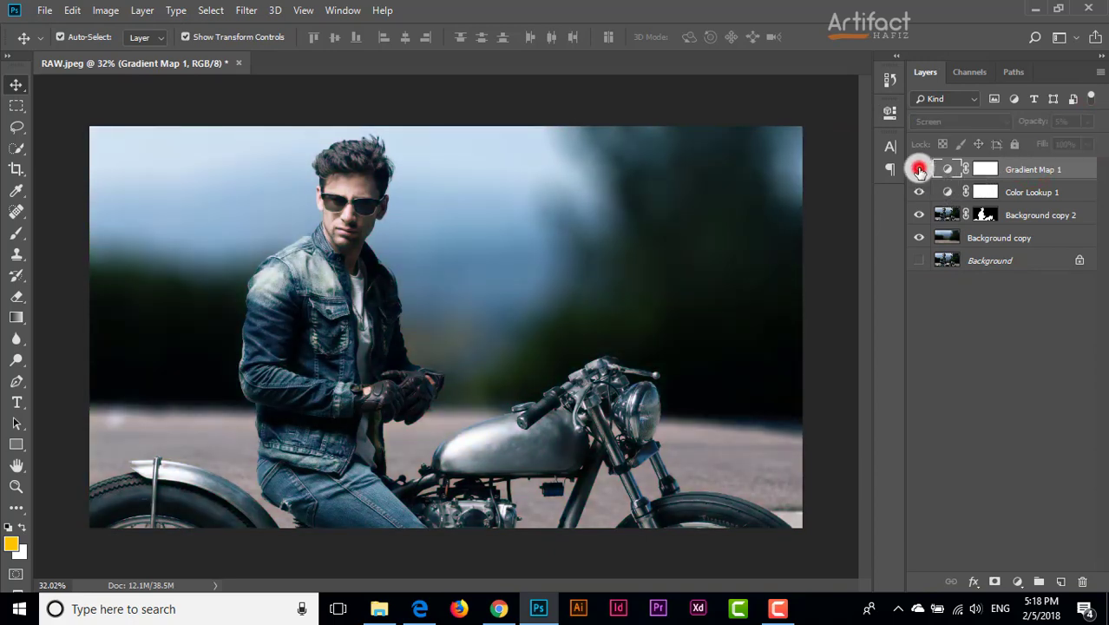
click(1021, 168)
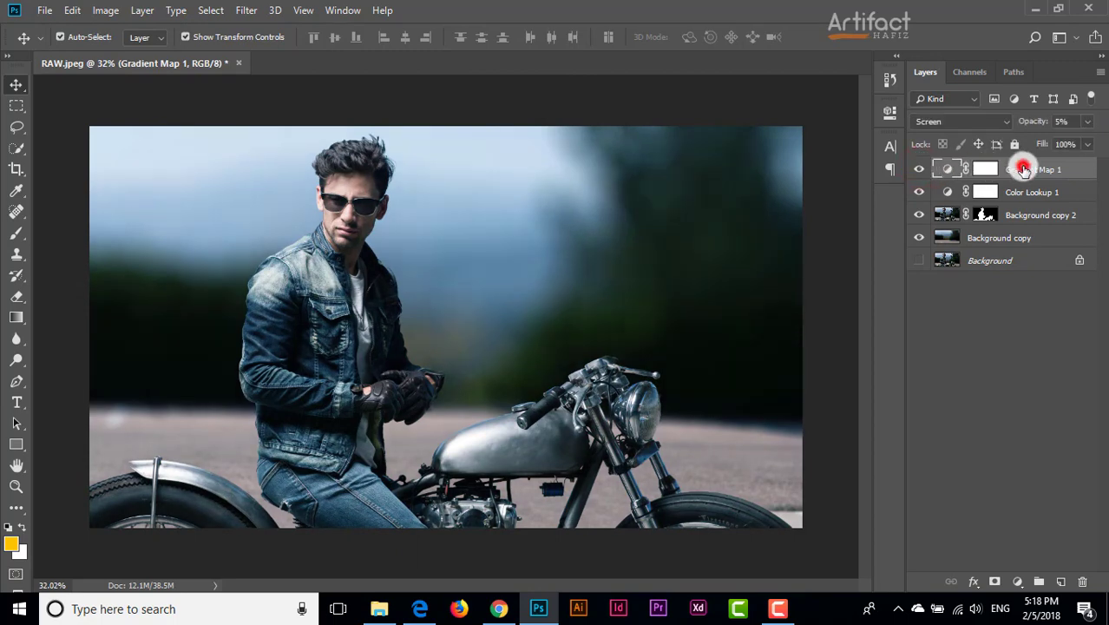
click(1016, 581)
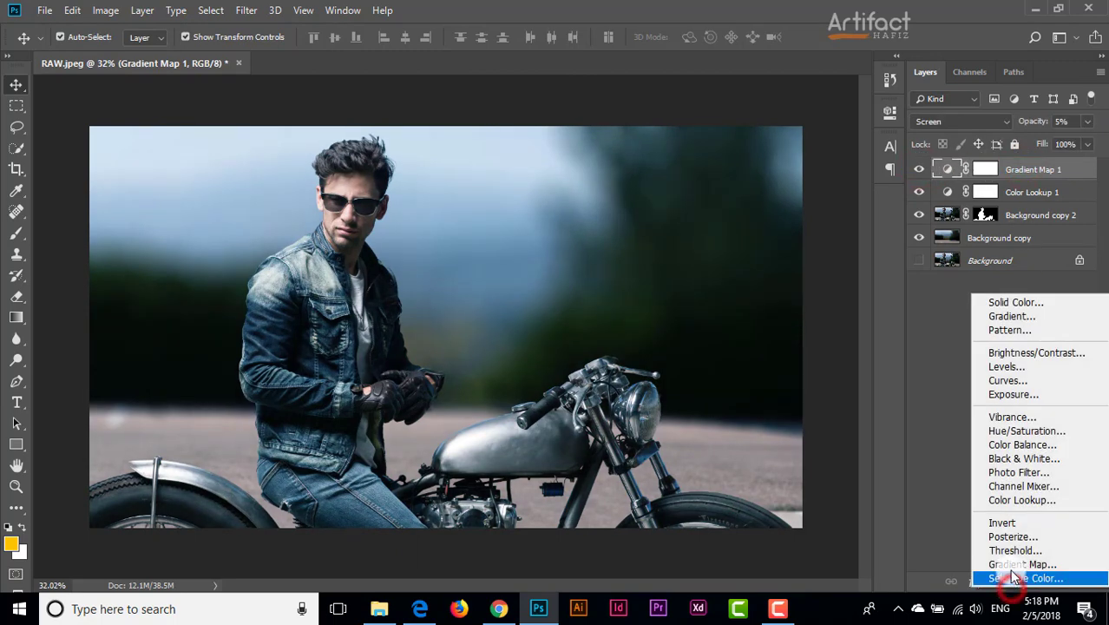
Step: Add a Color Balance layer with midtones Cyan–Red +41 and Yellow–Blue -20
click(1011, 446)
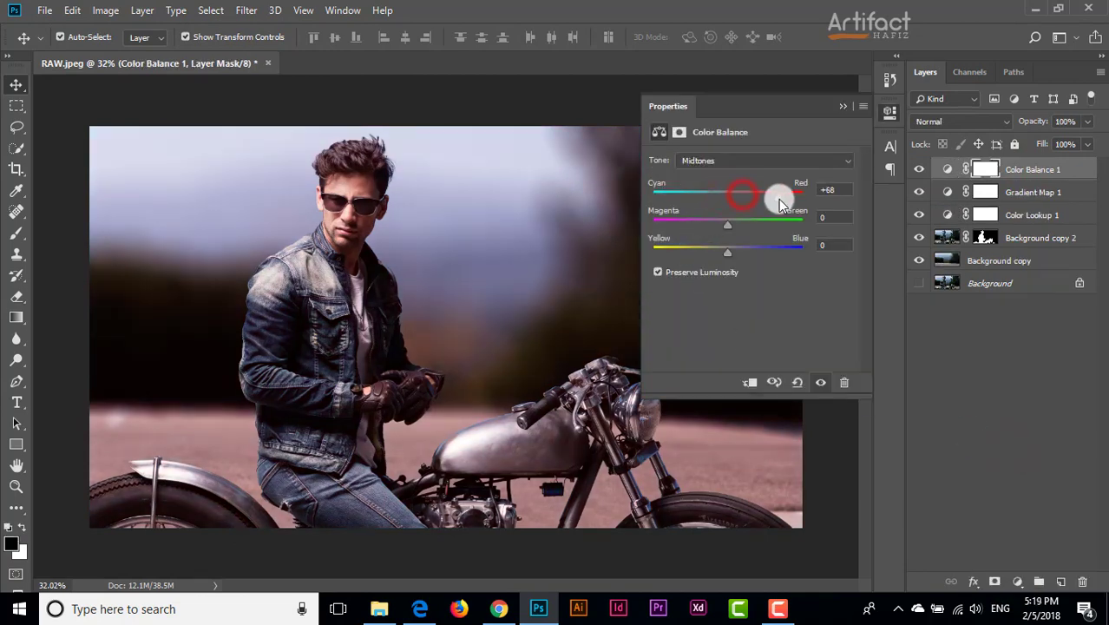
drag(778, 198, 756, 202)
drag(727, 255, 717, 257)
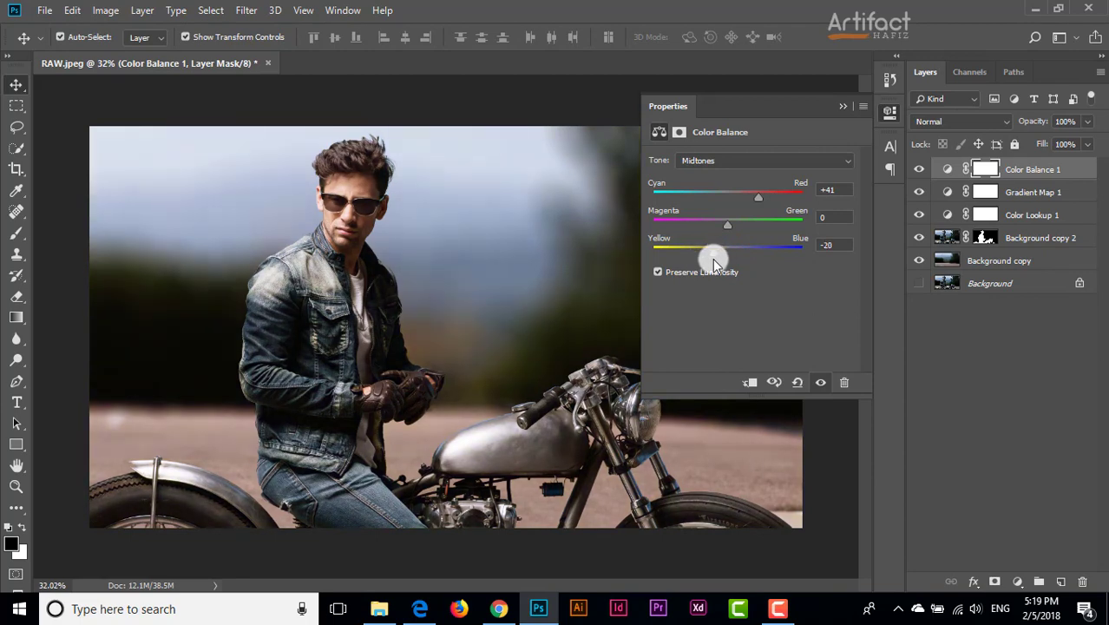
drag(717, 260, 713, 259)
click(842, 104)
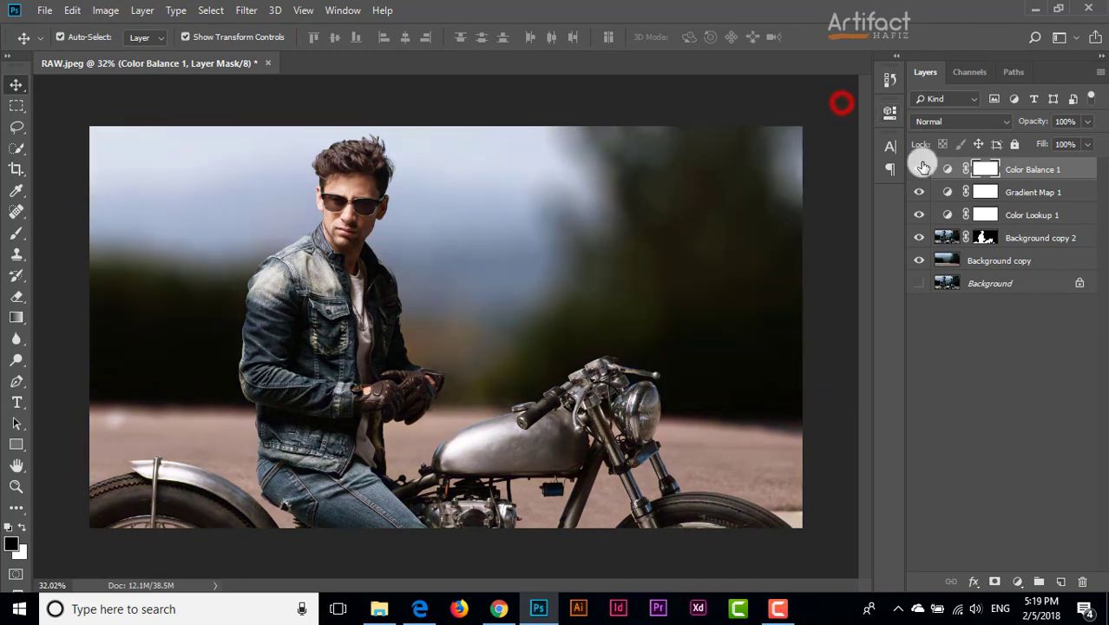
click(918, 170)
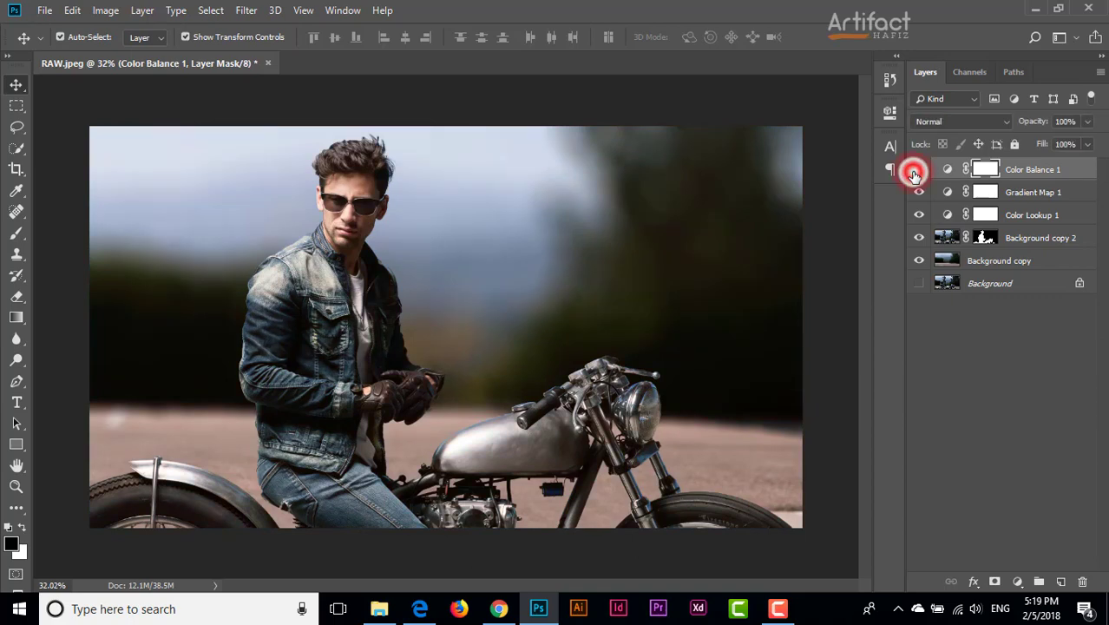
click(1034, 169)
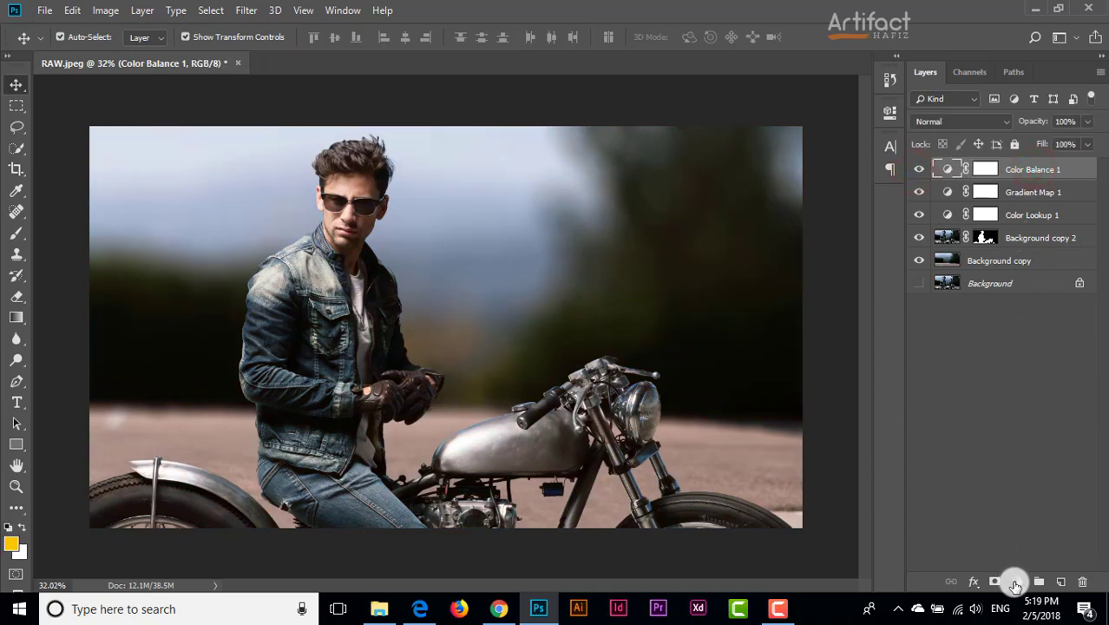
click(1017, 581)
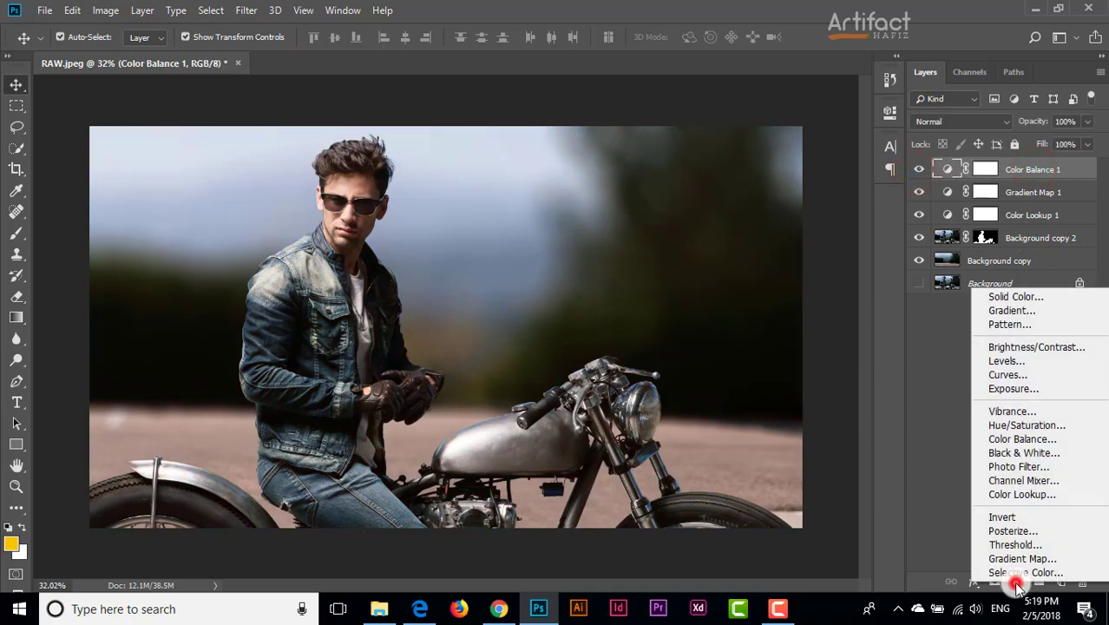
Step: Add a Vibrance adjustment layer with Vibrance set to +42
click(1012, 410)
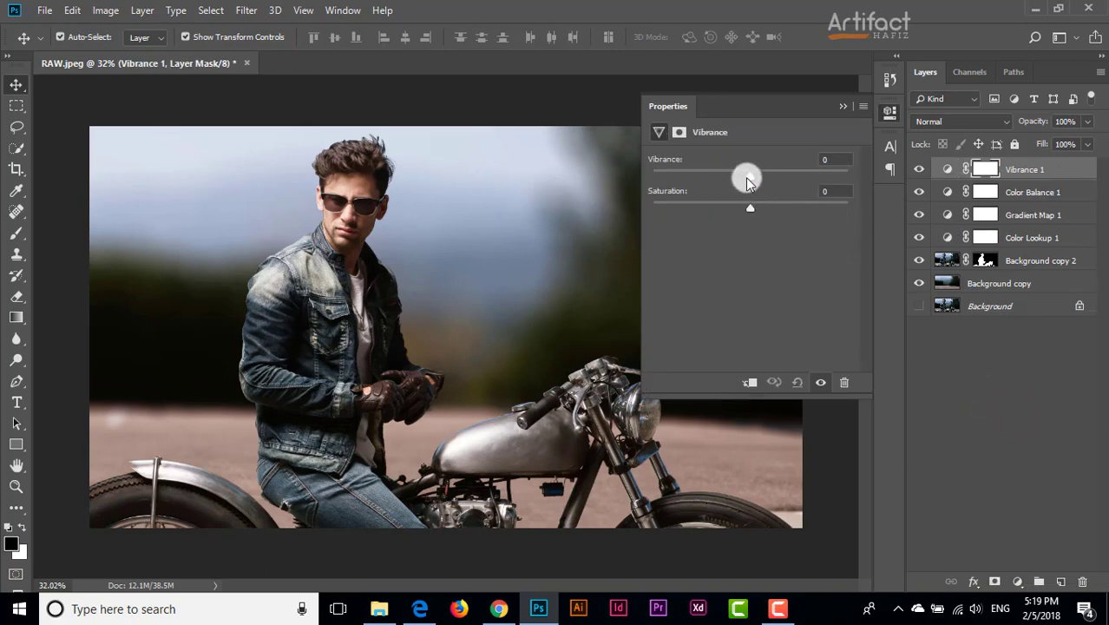
mouse_move(748, 181)
mouse_down()
mouse_move(729, 181)
mouse_move(792, 180)
mouse_up()
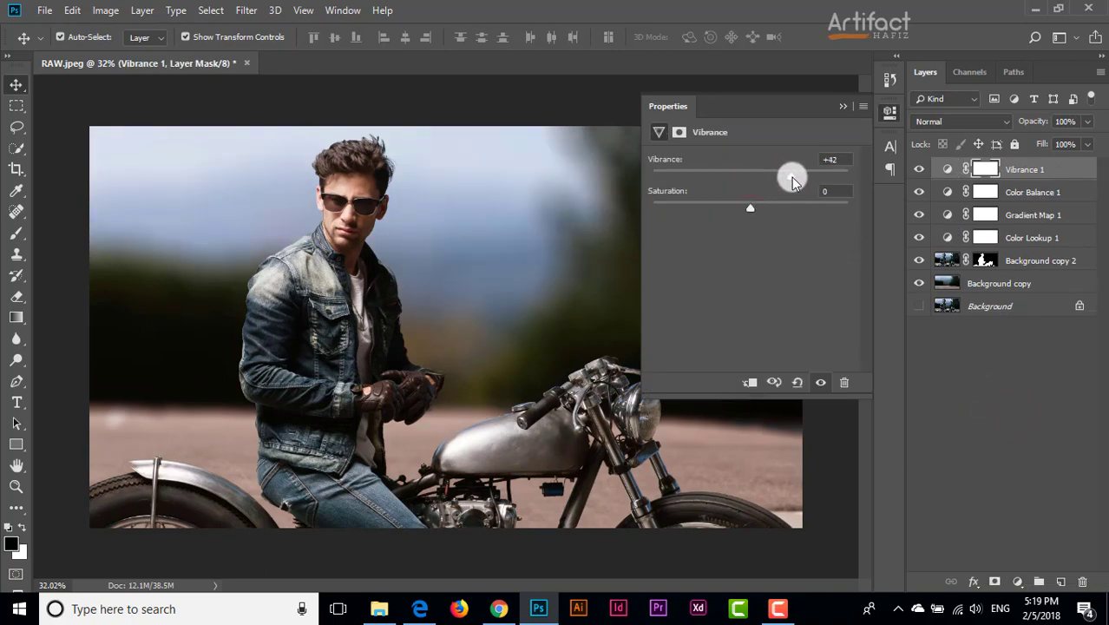
click(844, 111)
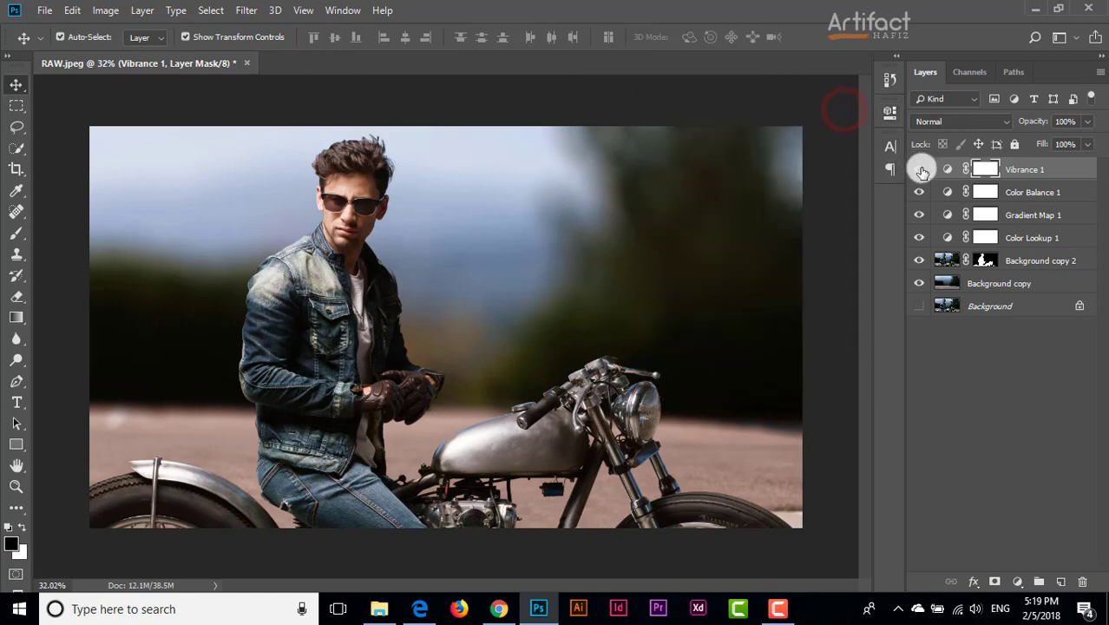
click(920, 169)
click(1024, 168)
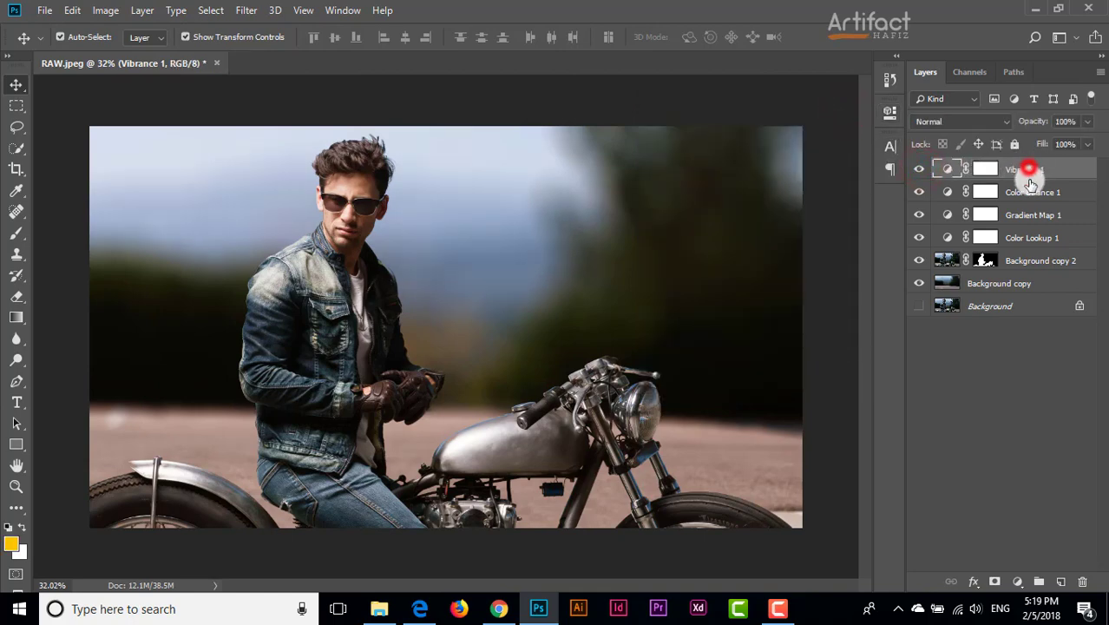
Step: Add a Levels adjustment layer with the output black level raised to 12
click(1017, 581)
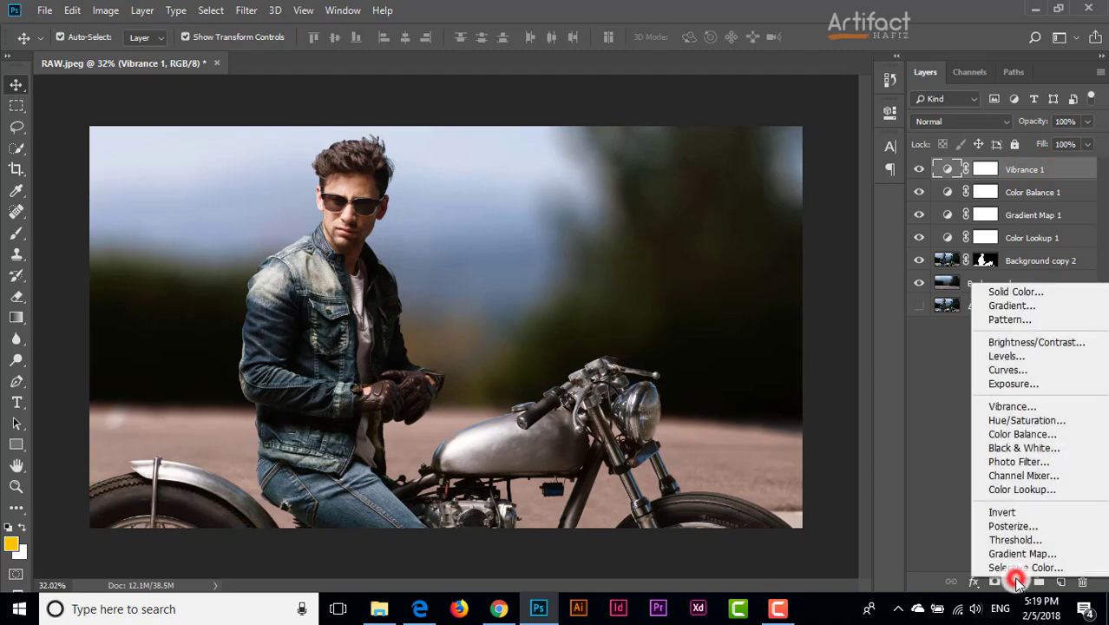
click(1011, 356)
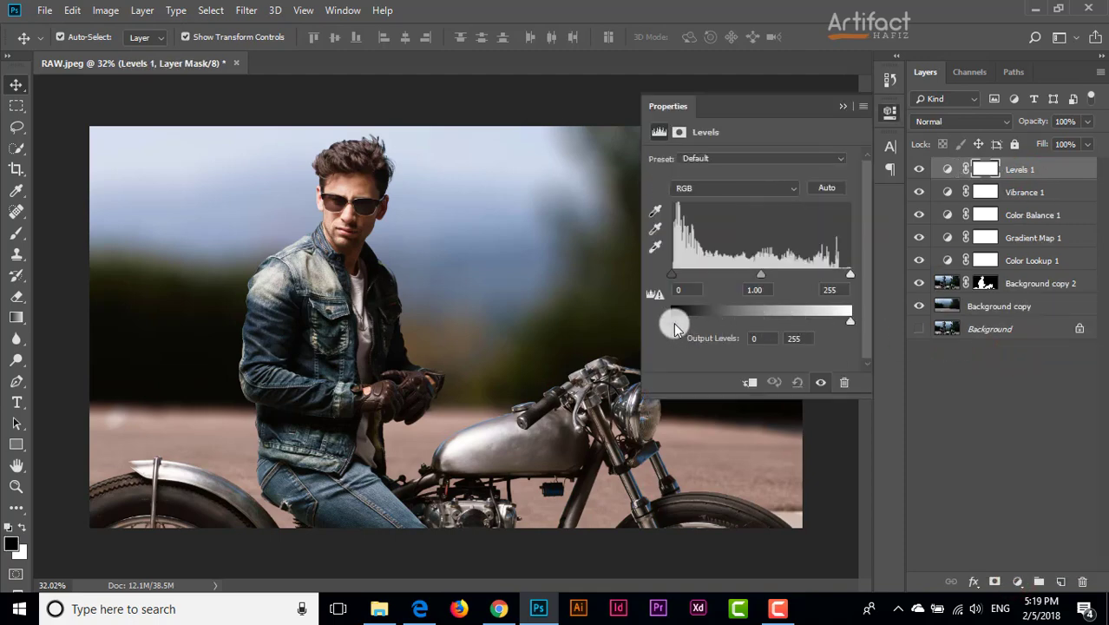
drag(671, 321, 683, 326)
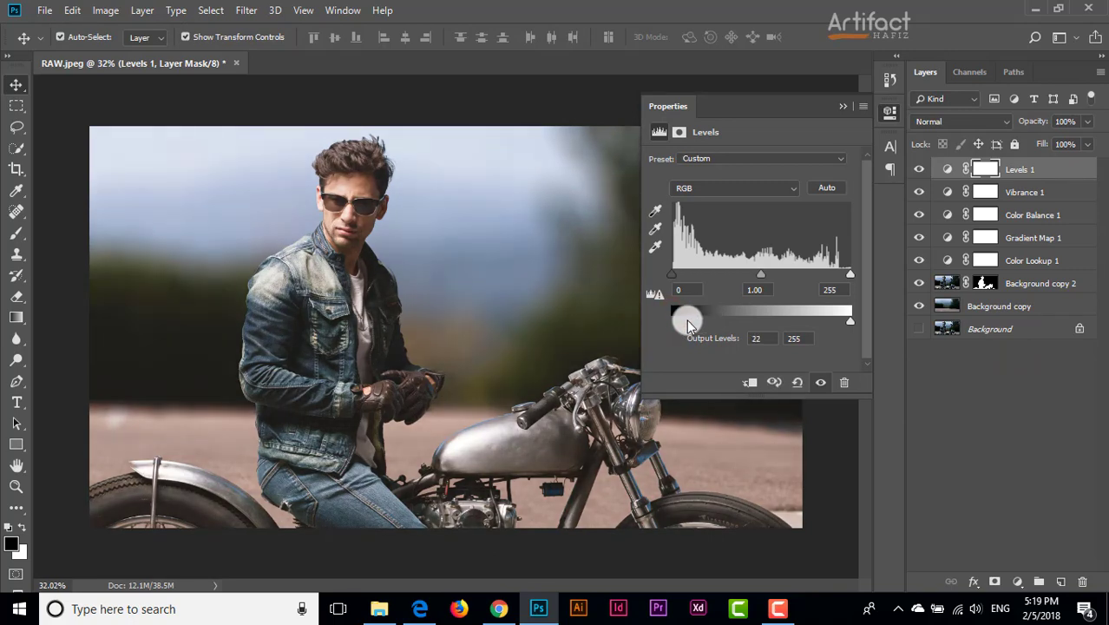
drag(687, 323, 680, 321)
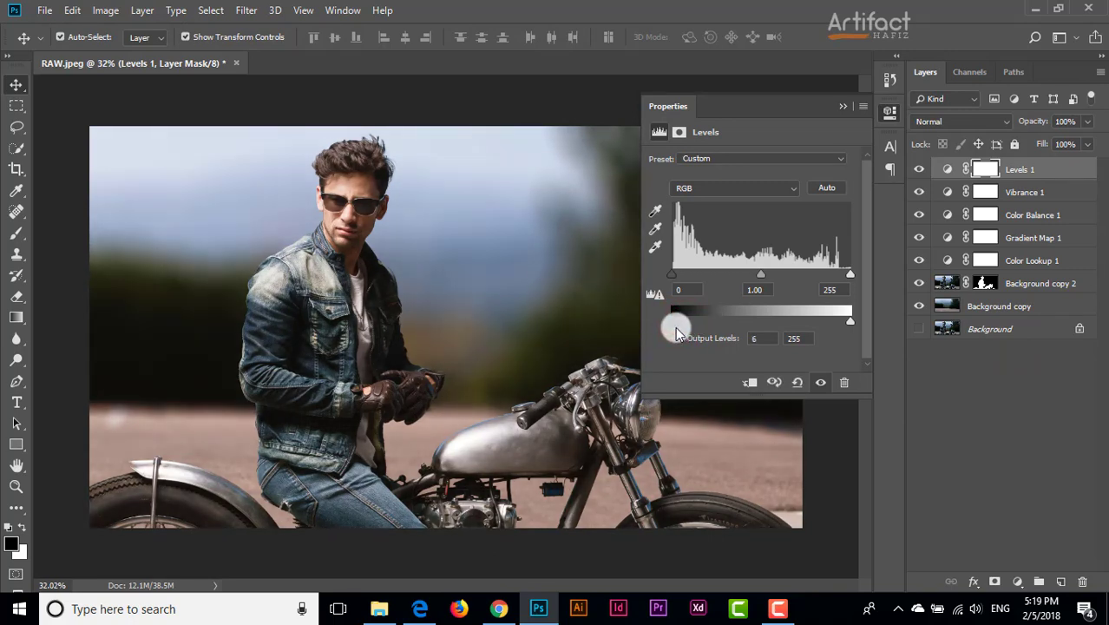
click(839, 106)
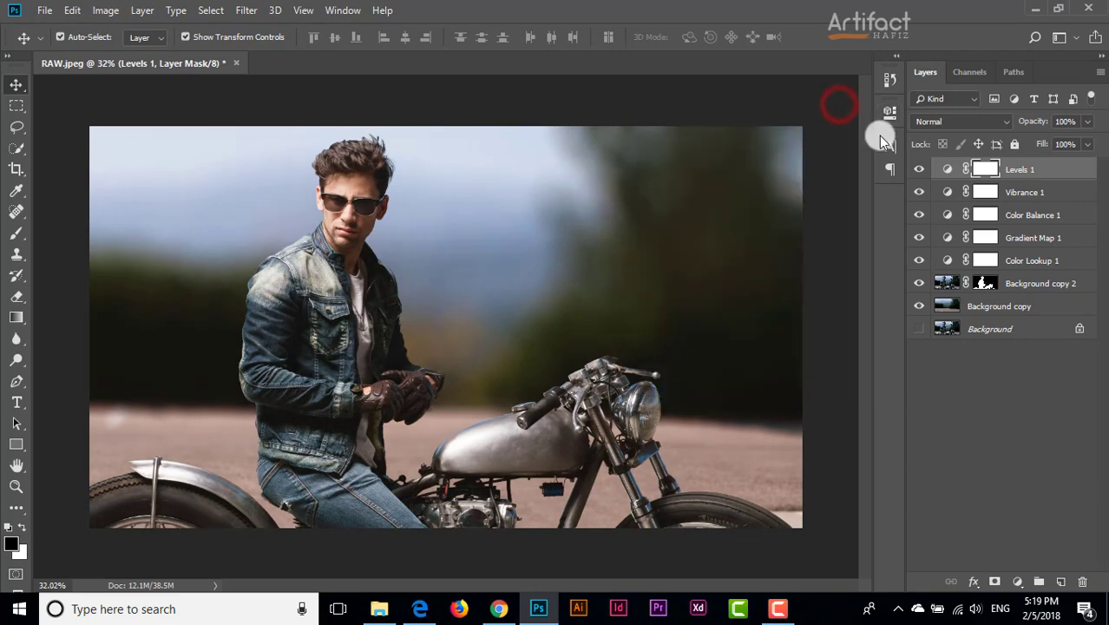
click(920, 170)
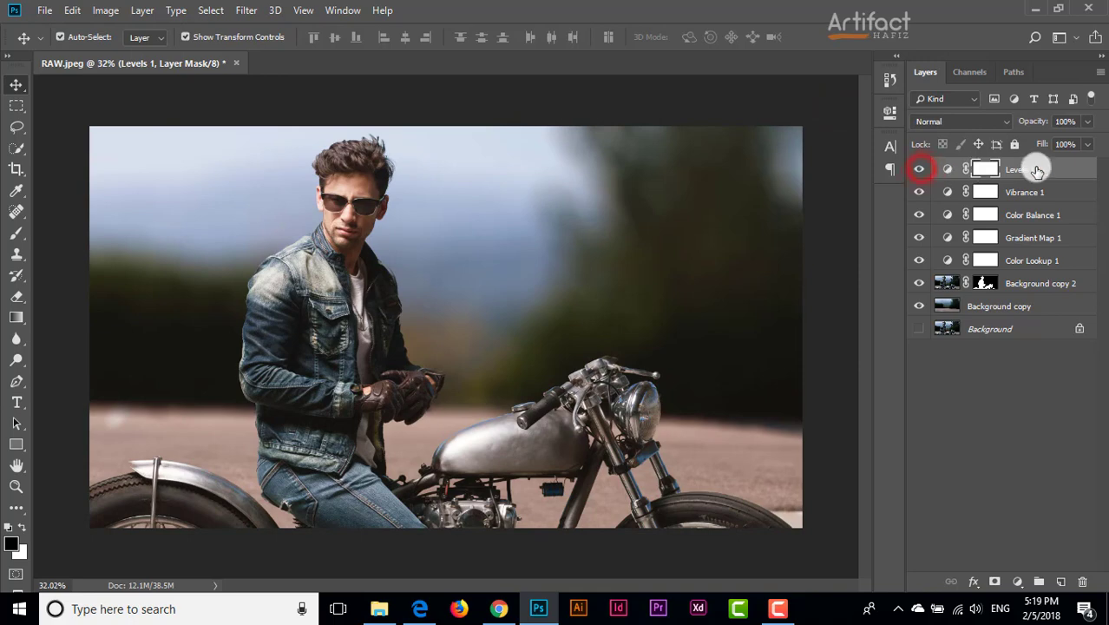
click(1033, 169)
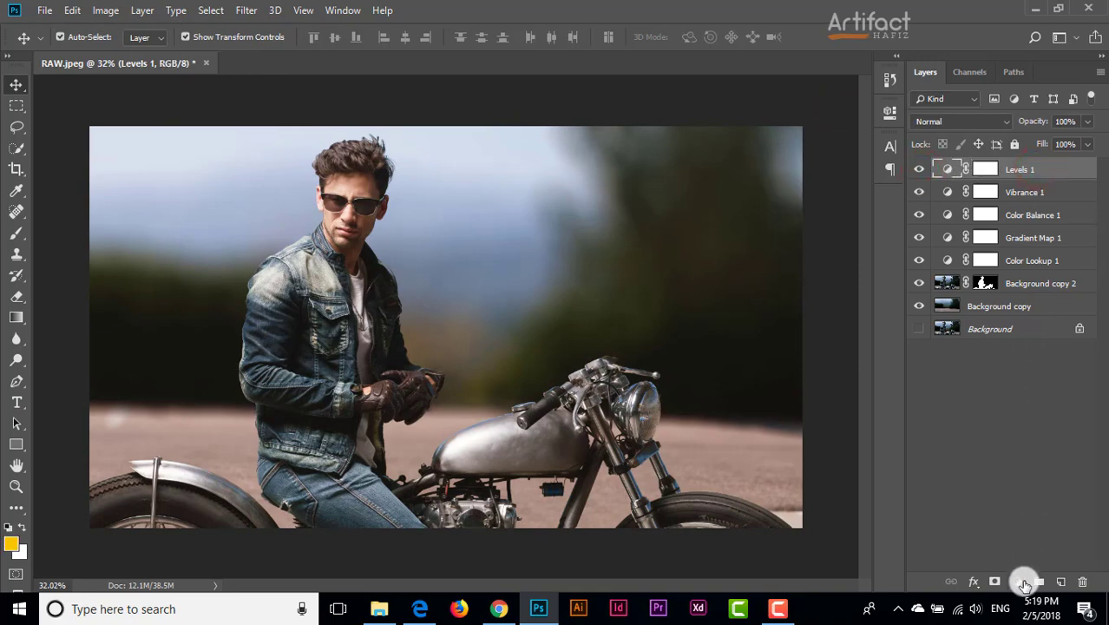
Step: Add a Warming Filter (85) Photo Filter layer at 36% density
click(1017, 582)
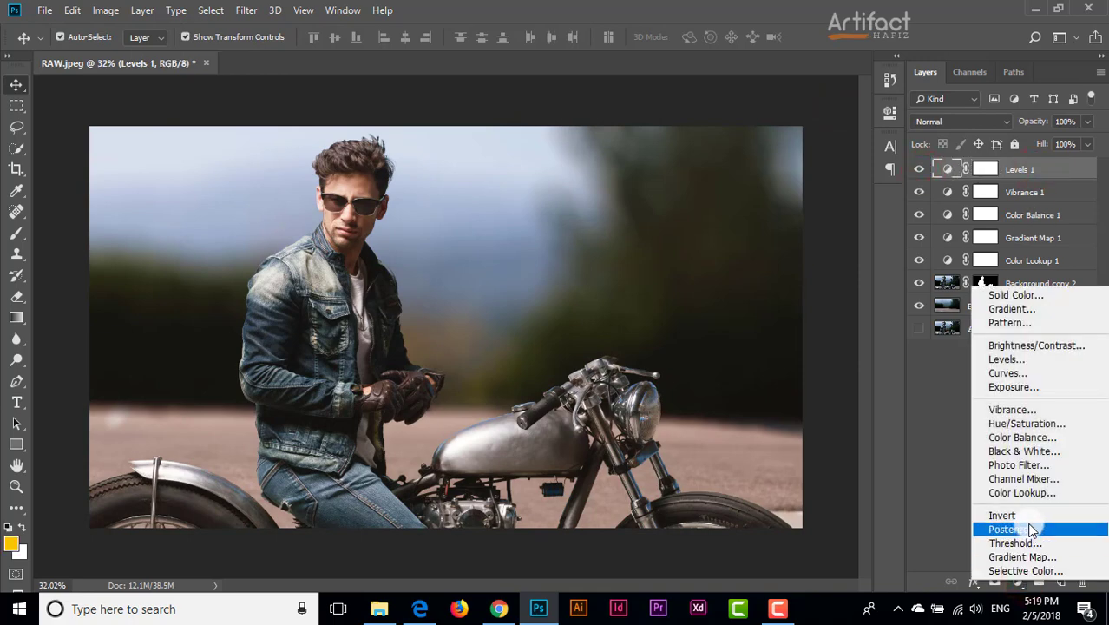
click(1029, 466)
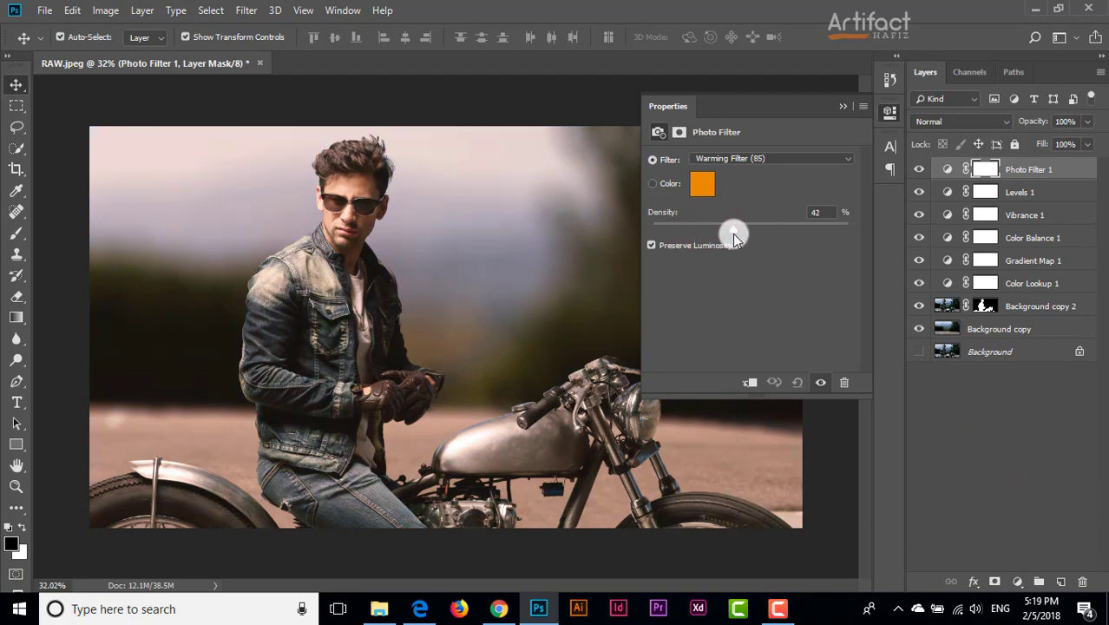
drag(734, 236, 718, 240)
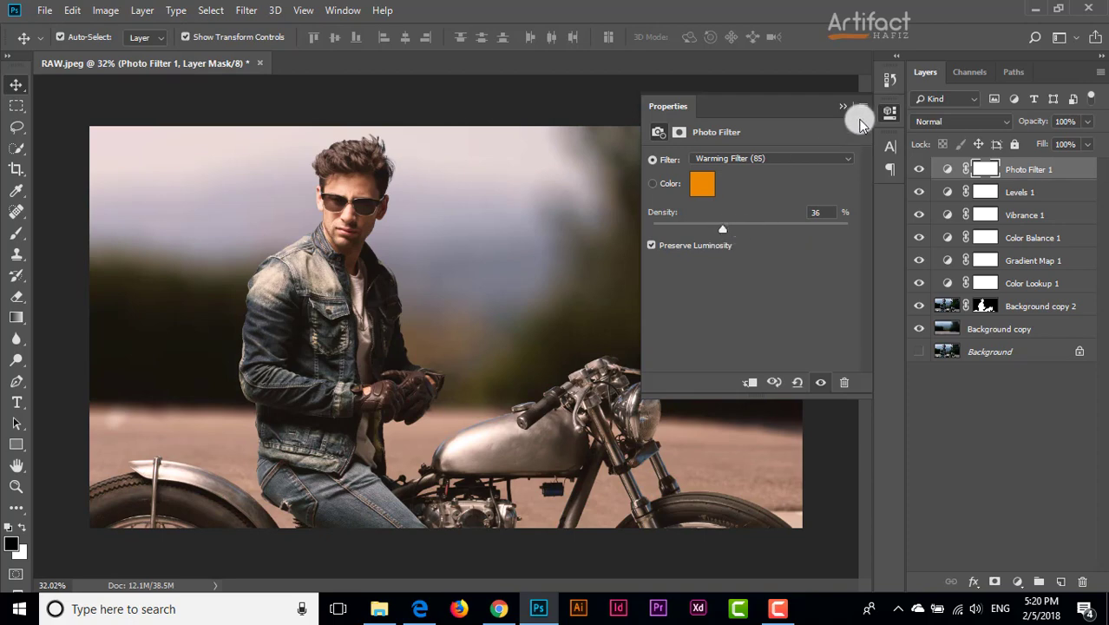
click(841, 107)
click(918, 170)
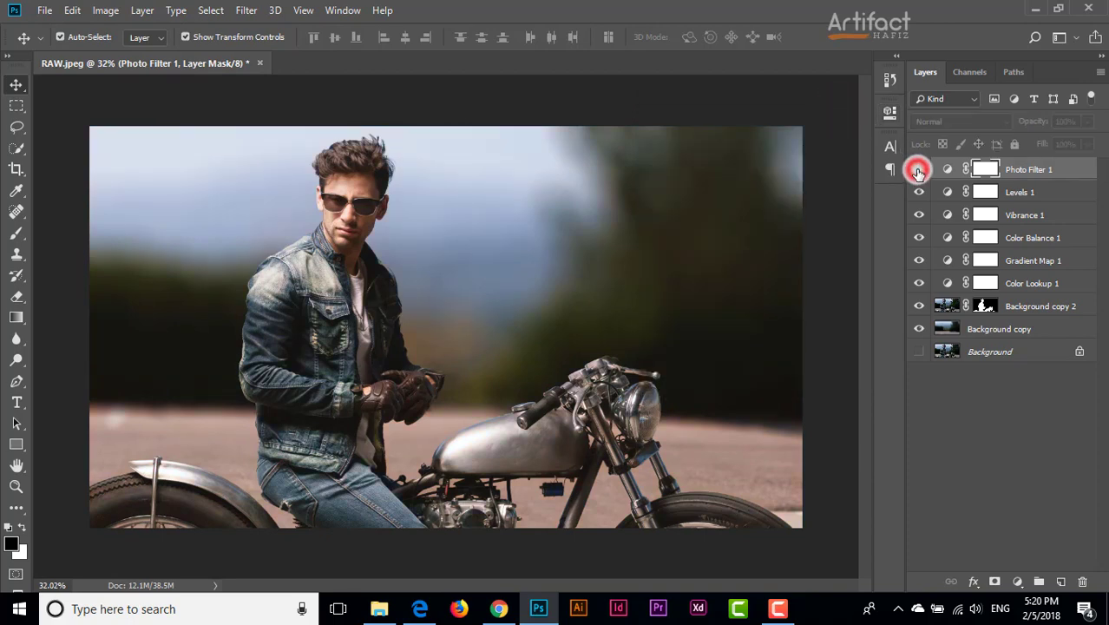
click(918, 169)
Step: Lower the Photo Filter 1 layer opacity to 63%
click(1023, 167)
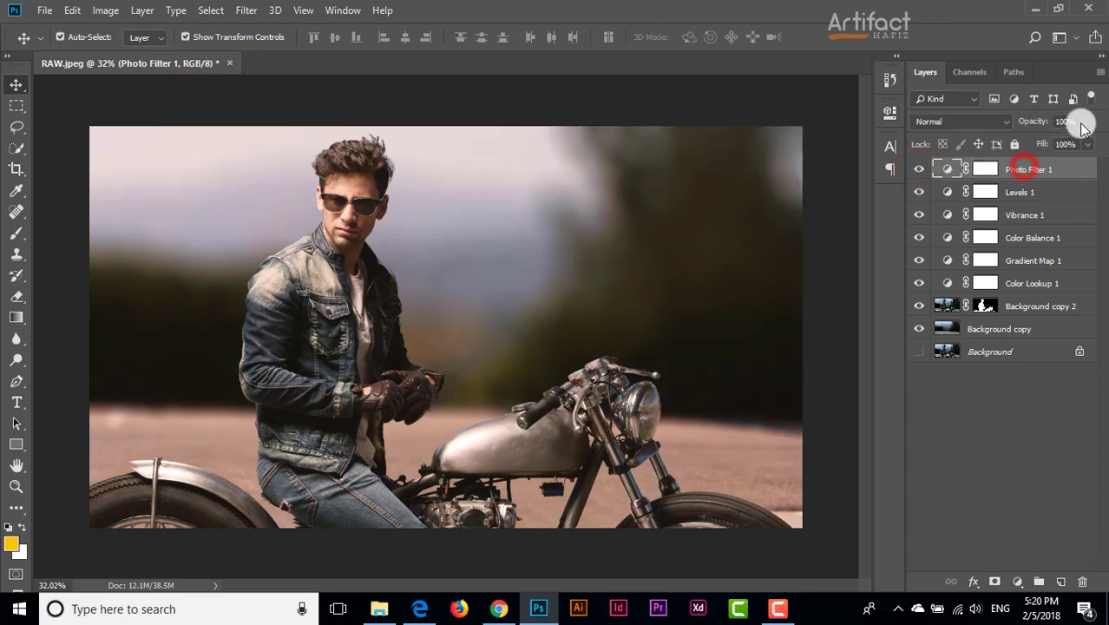
click(1085, 121)
drag(1049, 146, 1046, 146)
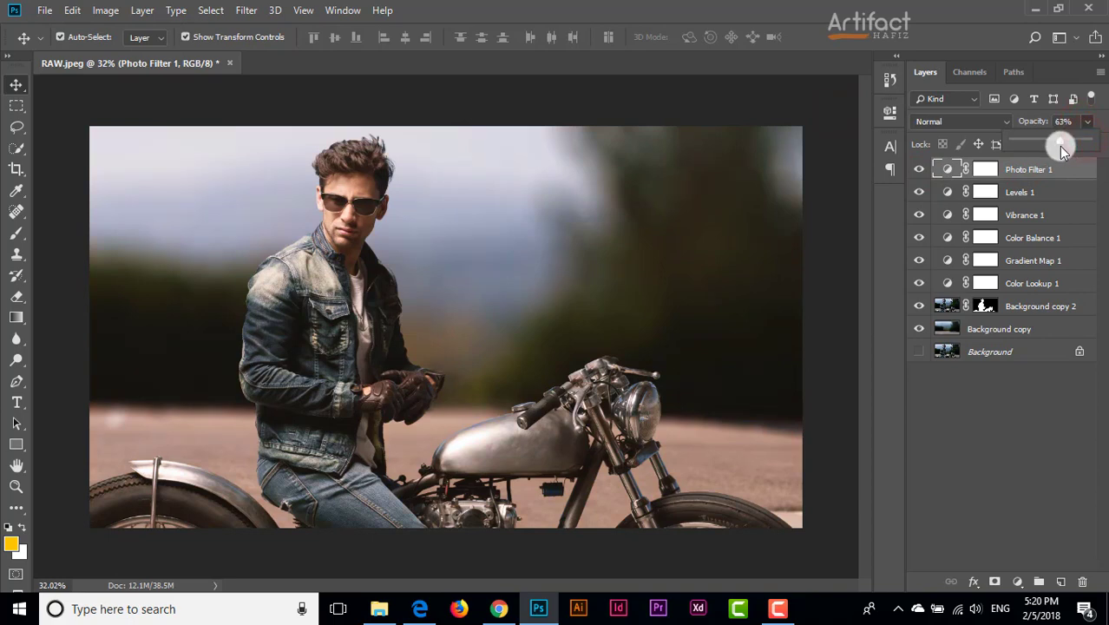
click(919, 169)
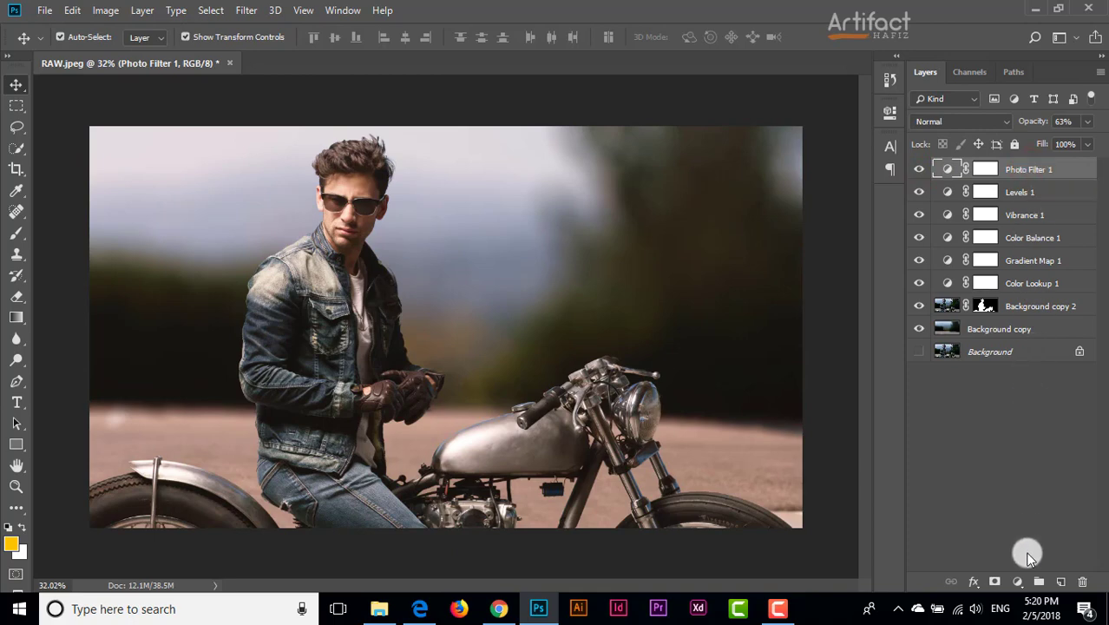
Step: Create a new Layer 1 and set the foreground colour to yellow ffc600
click(1062, 582)
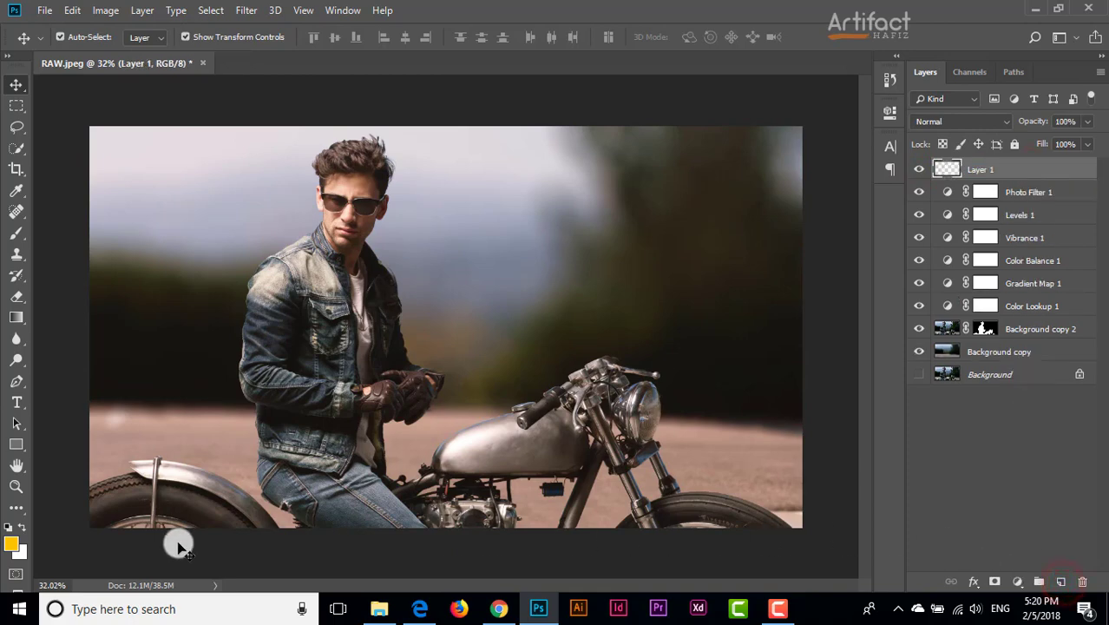
click(9, 543)
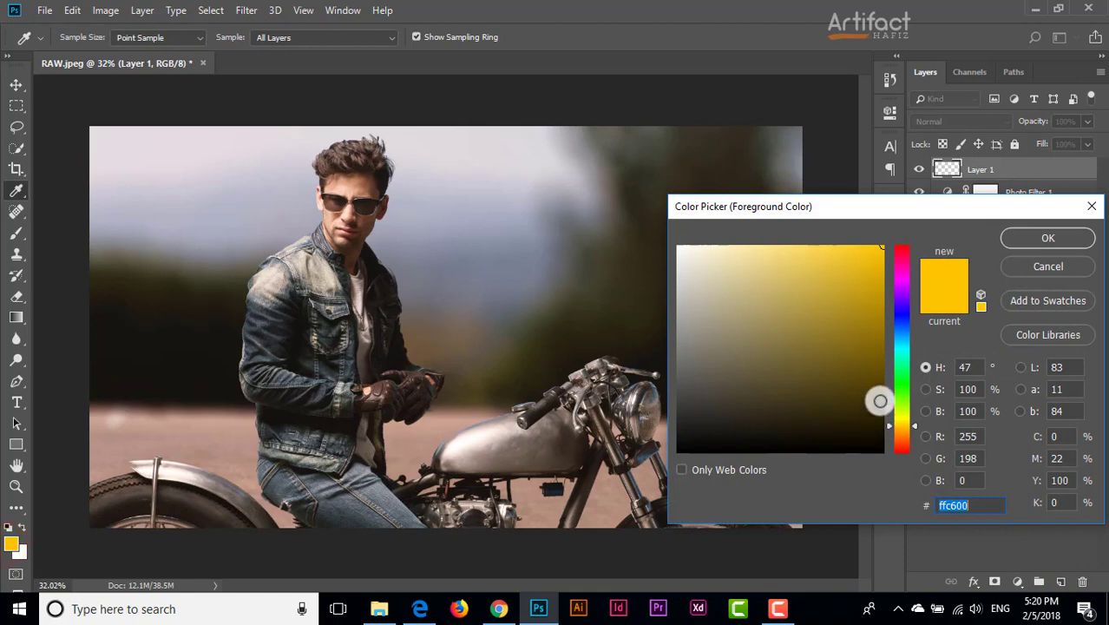
drag(867, 297, 916, 232)
click(1041, 243)
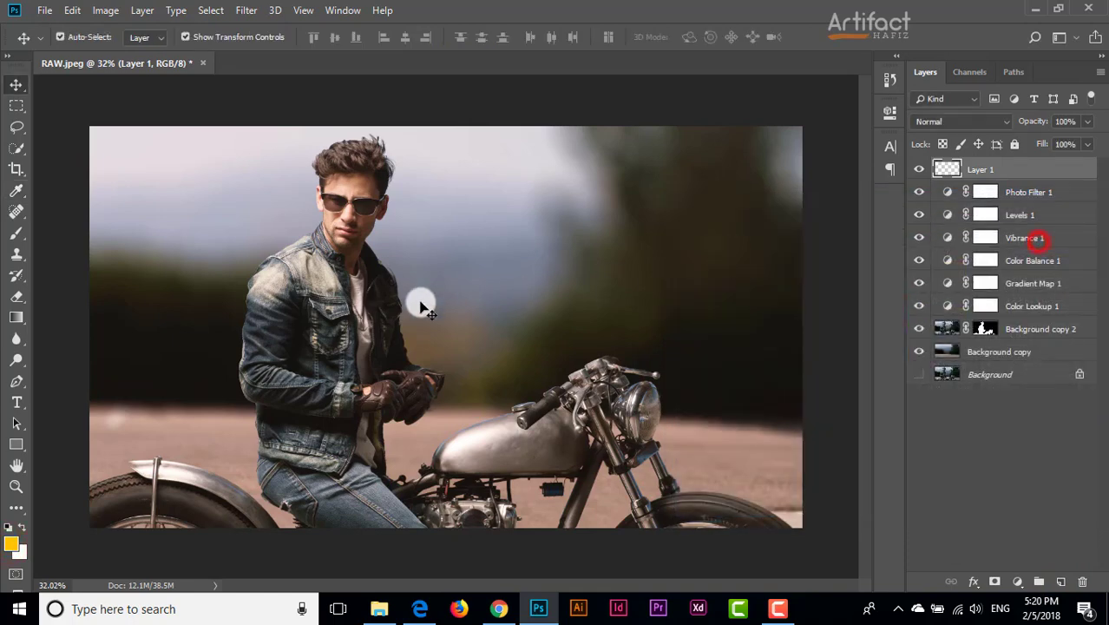
Step: Paint one large soft yellow spot mid-image with a Normal-mode brush around size 1100
click(15, 231)
click(337, 39)
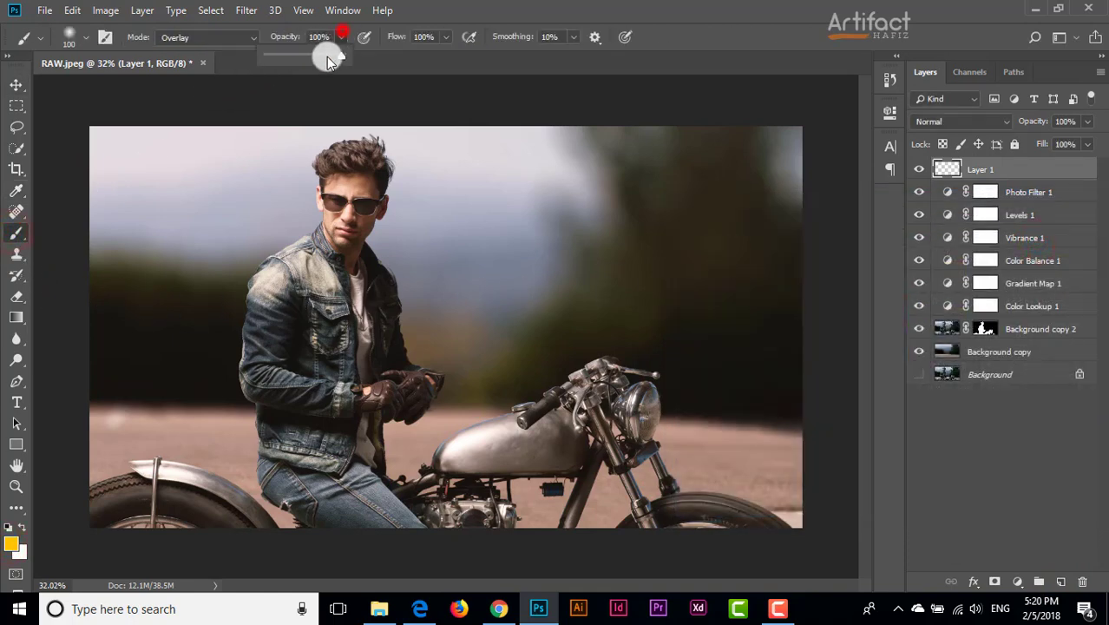
click(202, 39)
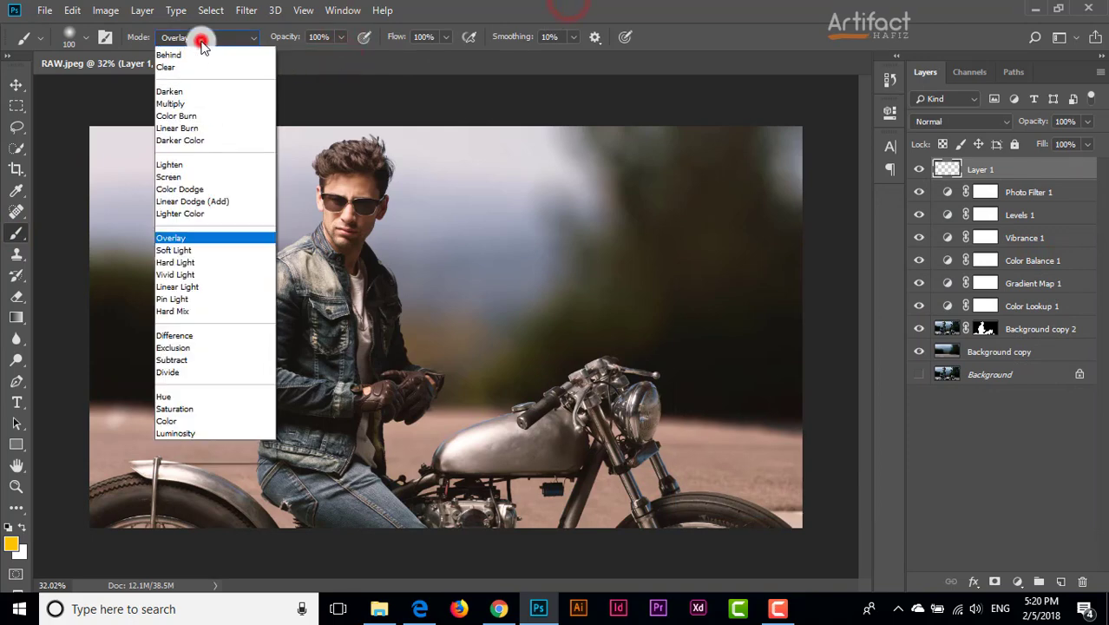
click(198, 41)
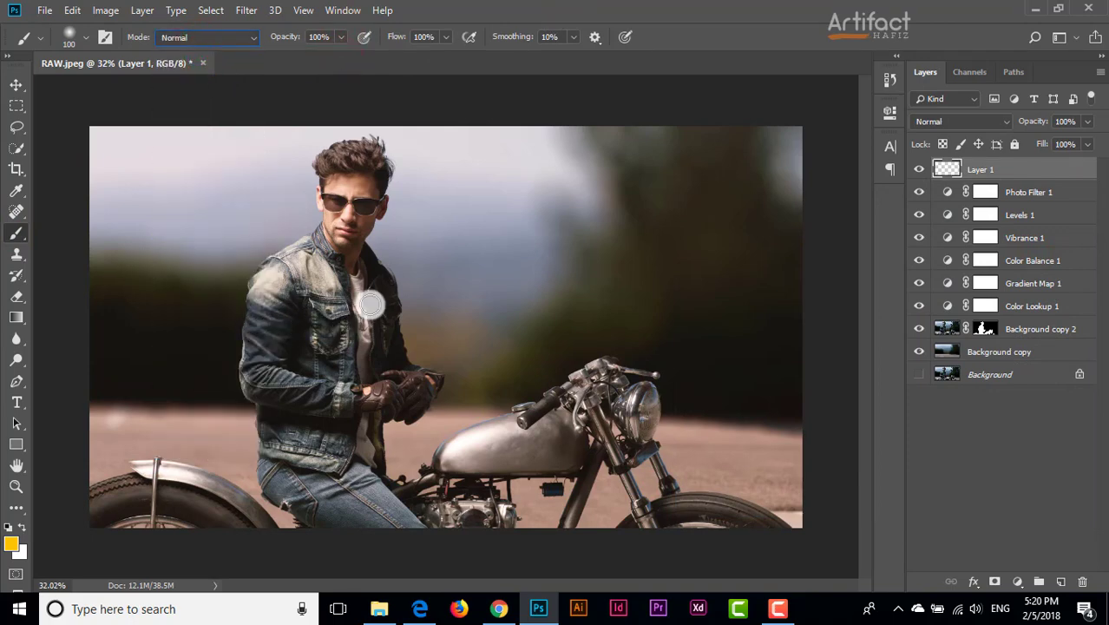
key(bracketright)
key(bracketright)
key(bracketright)
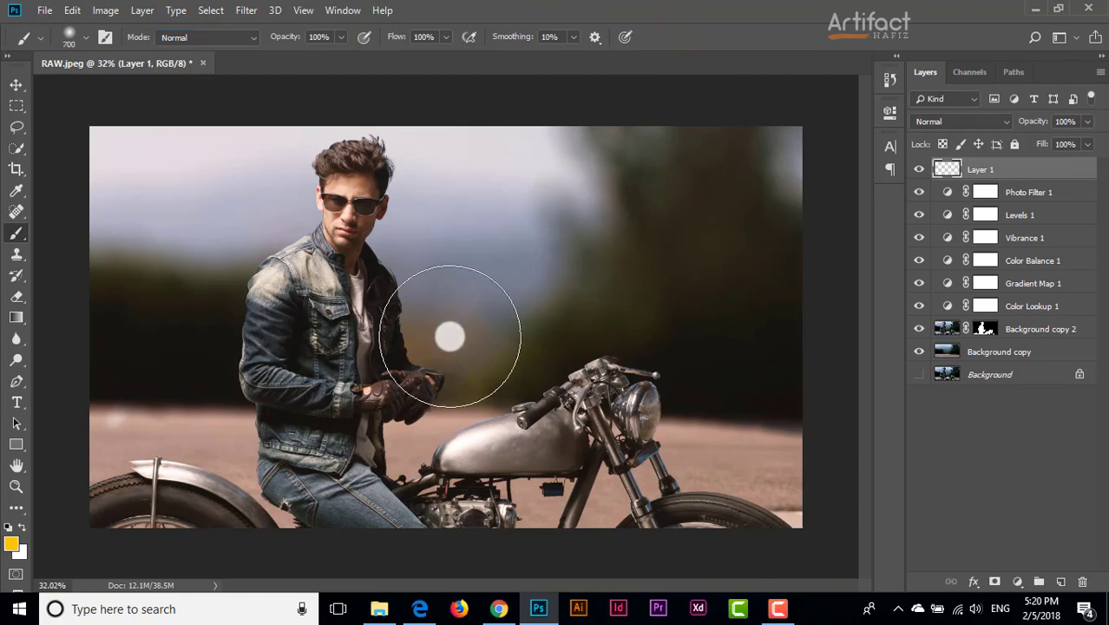
key(bracketright)
key(bracketright)
key(bracketright)
click(444, 338)
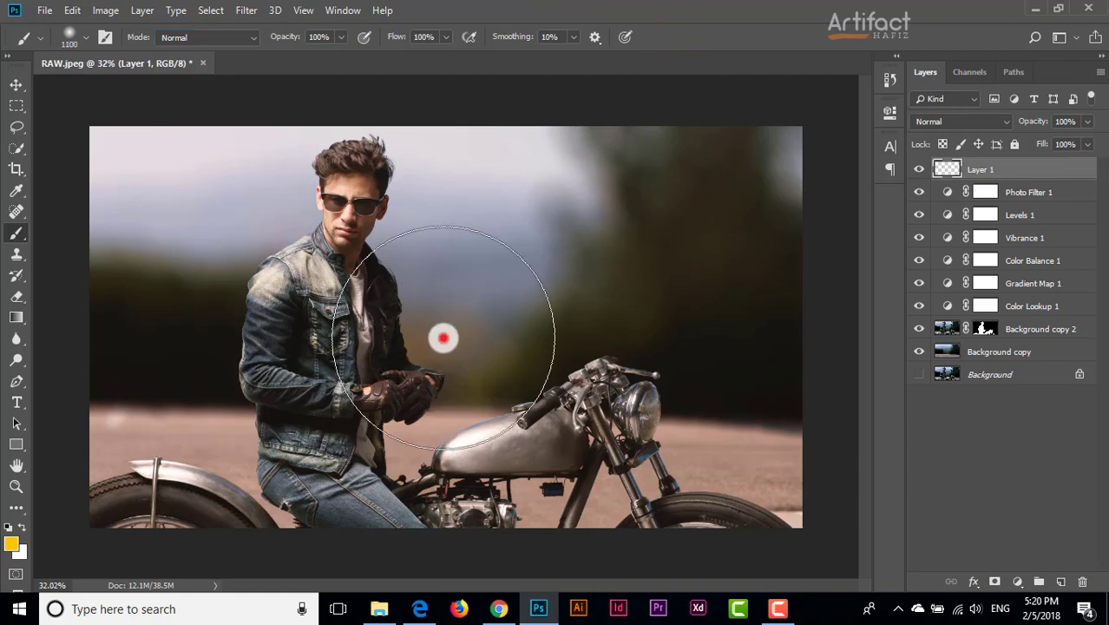
click(16, 85)
Step: Set Layer 1 to Screen blending and start moving and enlarging the glow
click(919, 122)
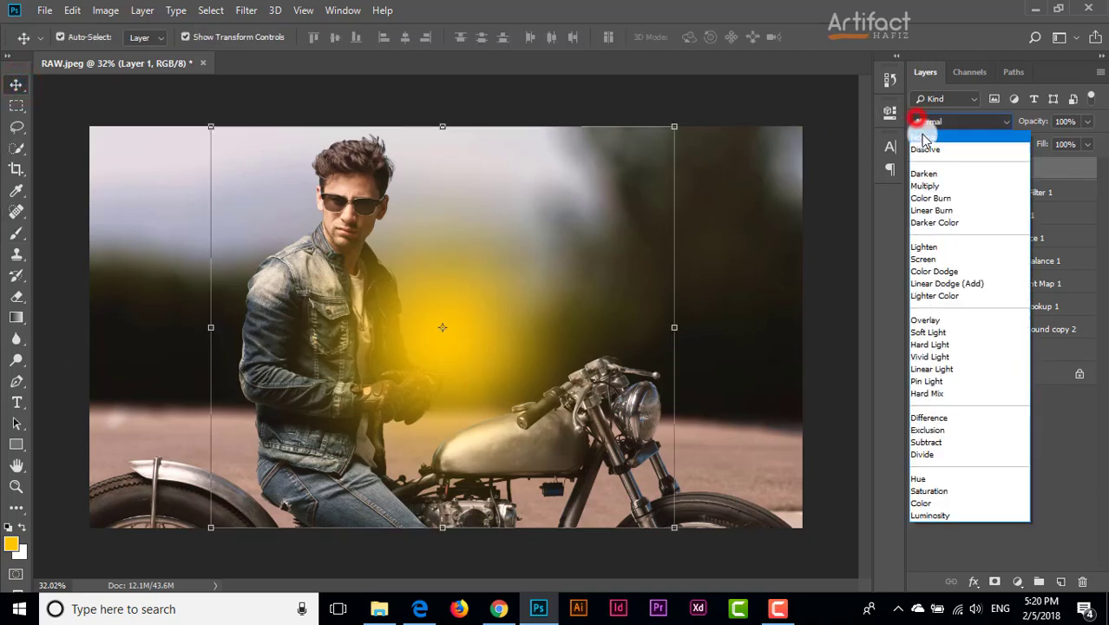
click(922, 259)
drag(514, 330, 196, 142)
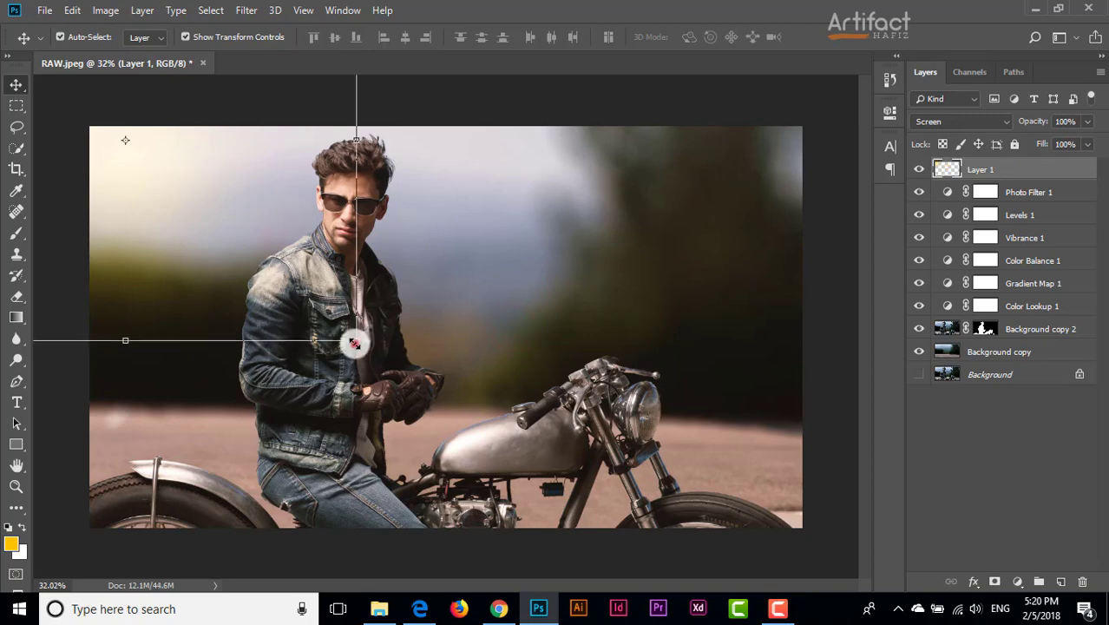
drag(359, 337, 713, 453)
Step: Scale the yellow glow to about 167% and position it toward the rider's head
mouse_move(545, 318)
mouse_down()
mouse_move(476, 289)
mouse_move(511, 216)
mouse_up()
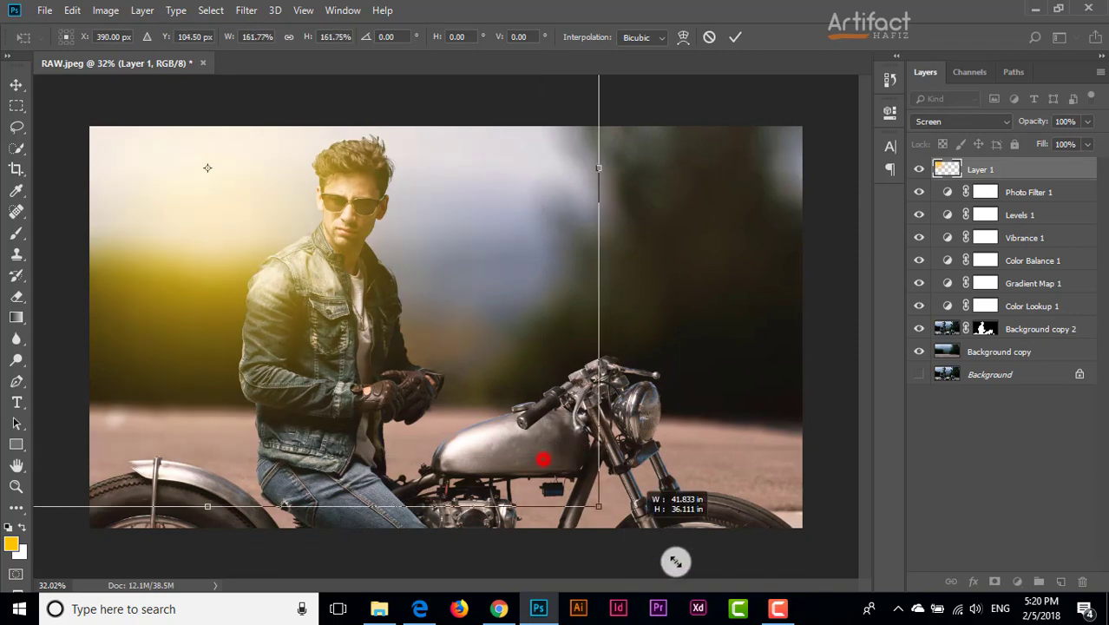
drag(542, 460, 683, 575)
mouse_move(510, 417)
mouse_down()
mouse_move(450, 323)
mouse_move(458, 300)
mouse_up()
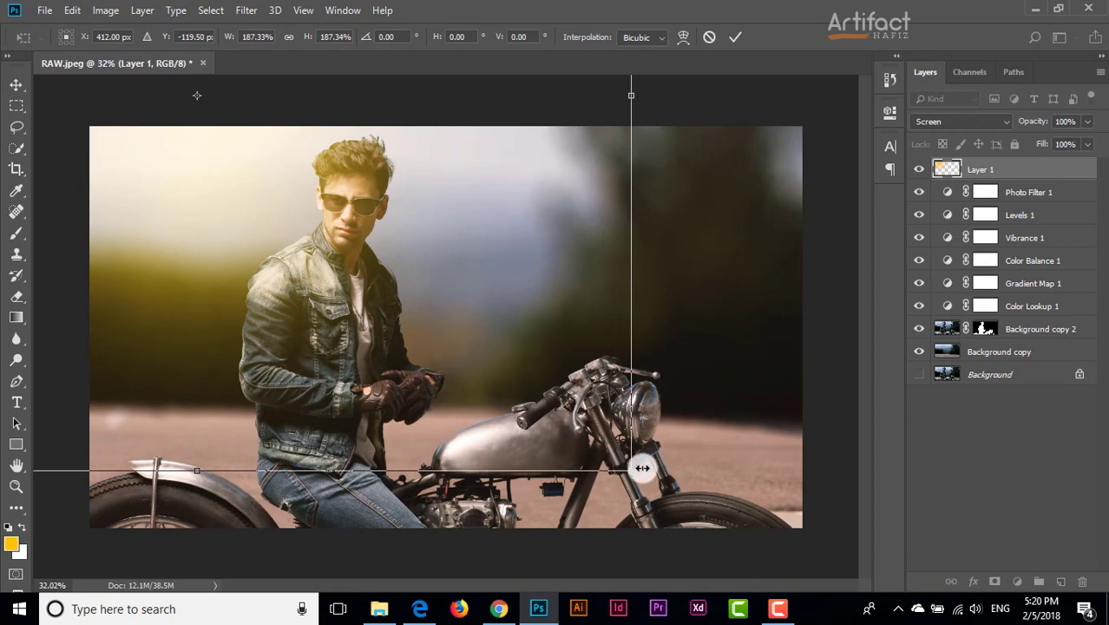
drag(635, 473, 540, 390)
mouse_move(434, 237)
mouse_down()
mouse_move(520, 351)
mouse_move(480, 329)
mouse_move(510, 334)
mouse_up()
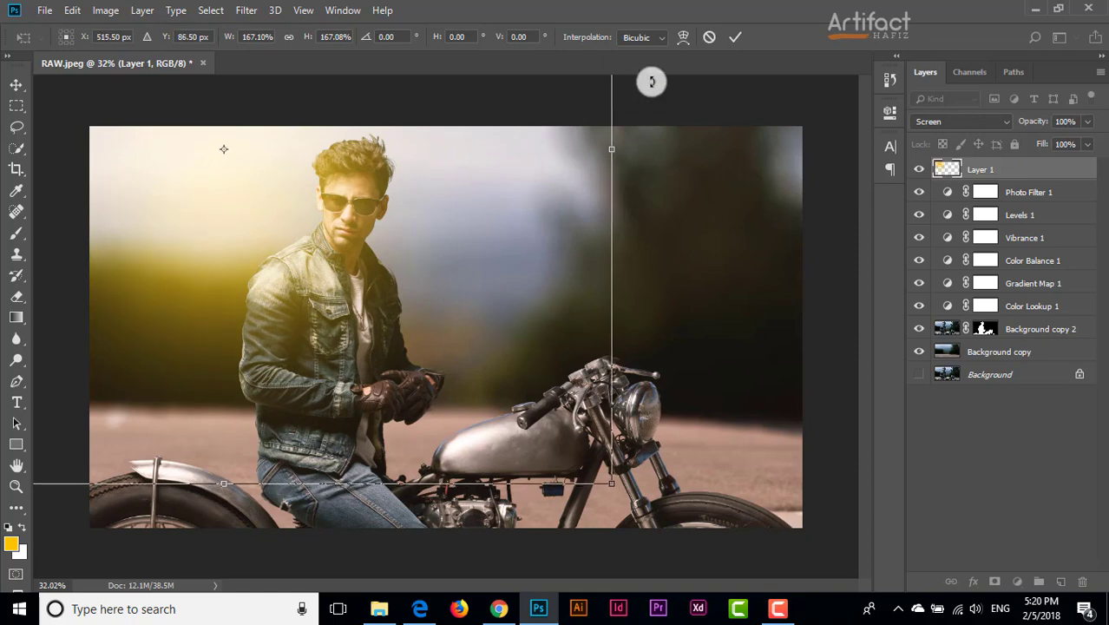
click(735, 37)
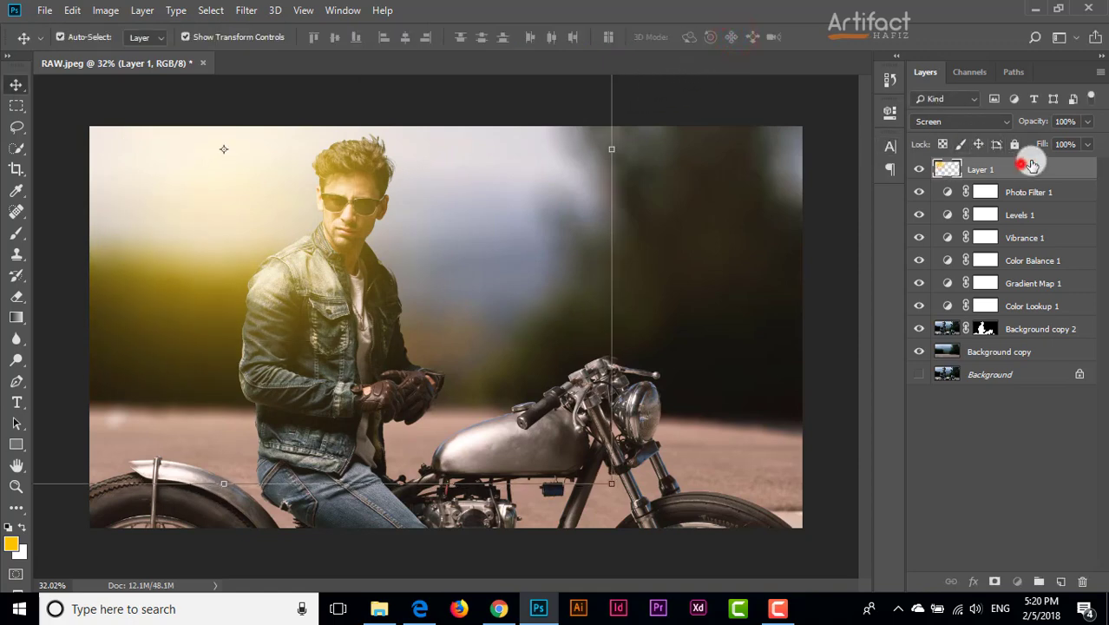
Step: Fade the yellow glow layer to 45% opacity
click(1021, 165)
click(1086, 122)
drag(1085, 138, 1048, 144)
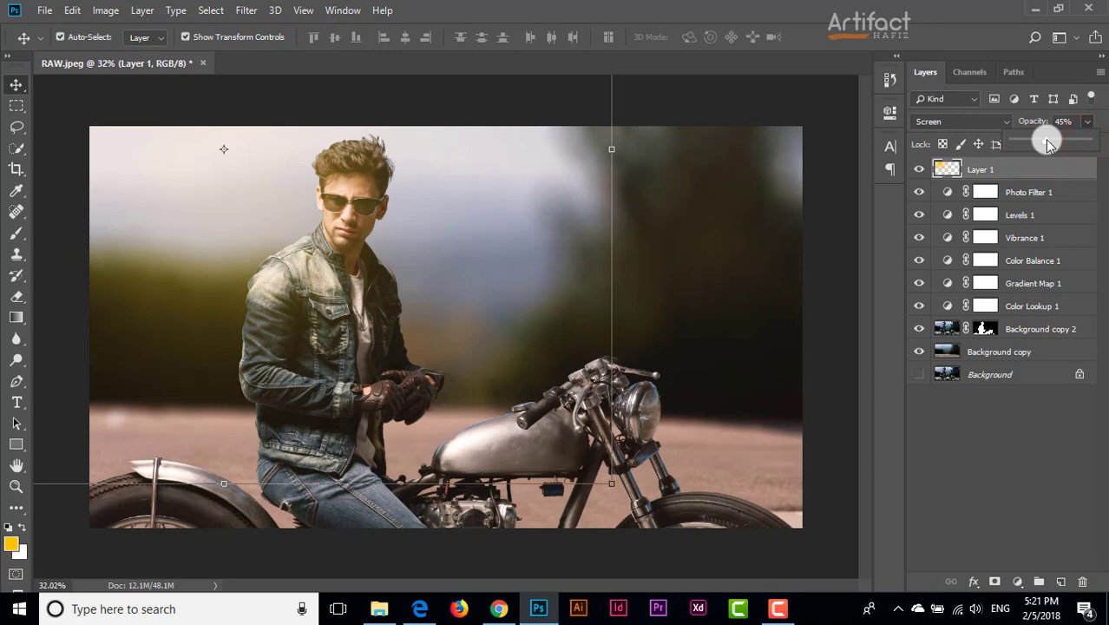
click(1050, 174)
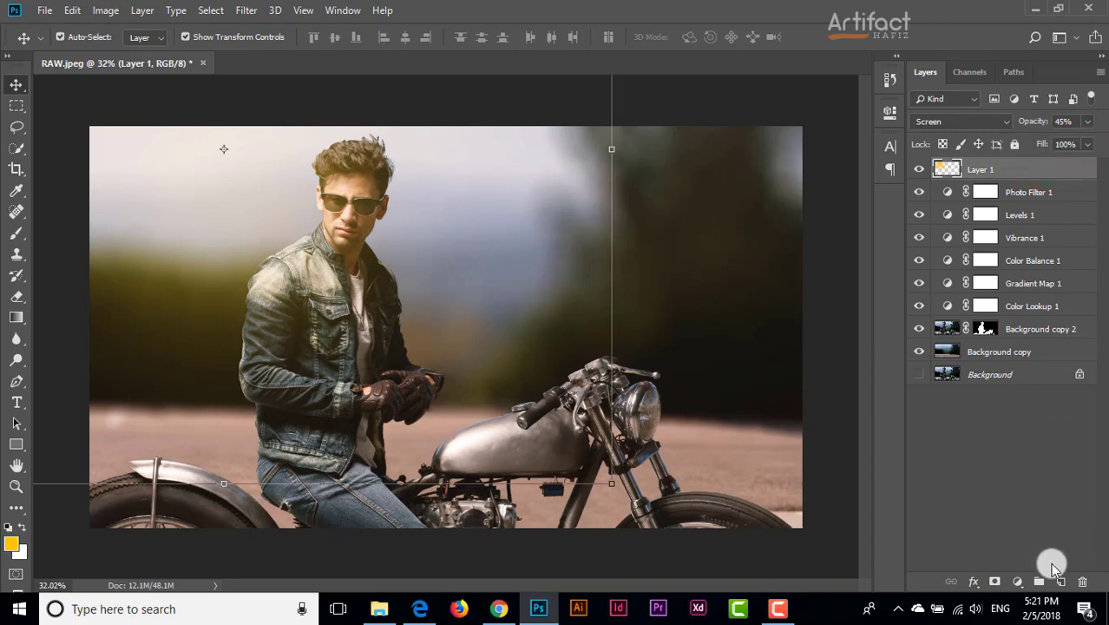
Step: Create Layer 2 and paint a soft pure red (ff0000) spot near the image centre
click(1052, 580)
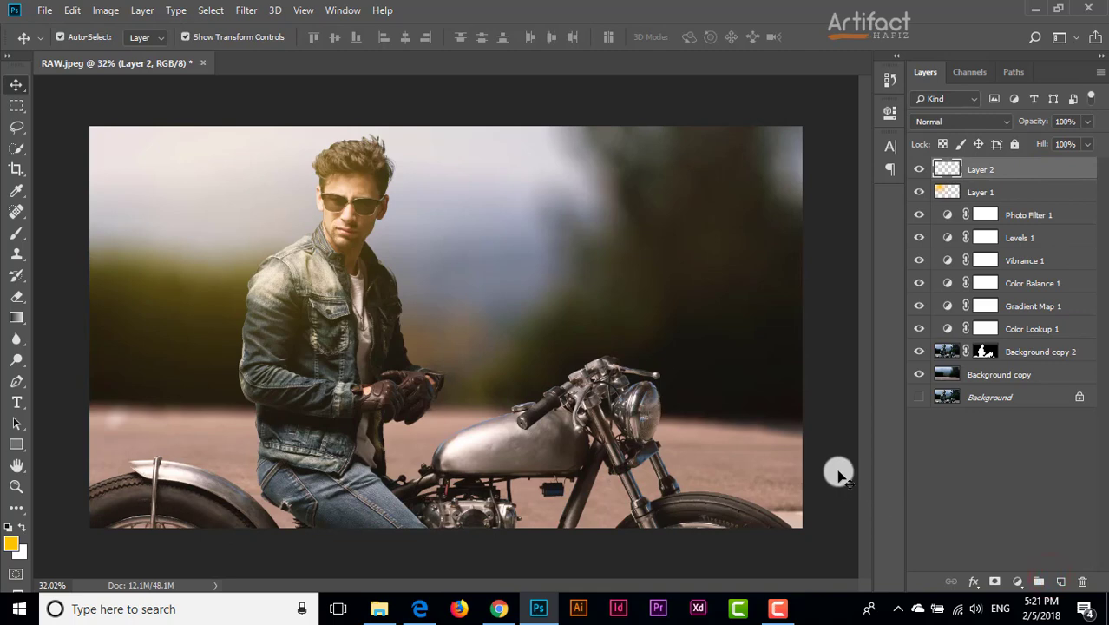
click(11, 543)
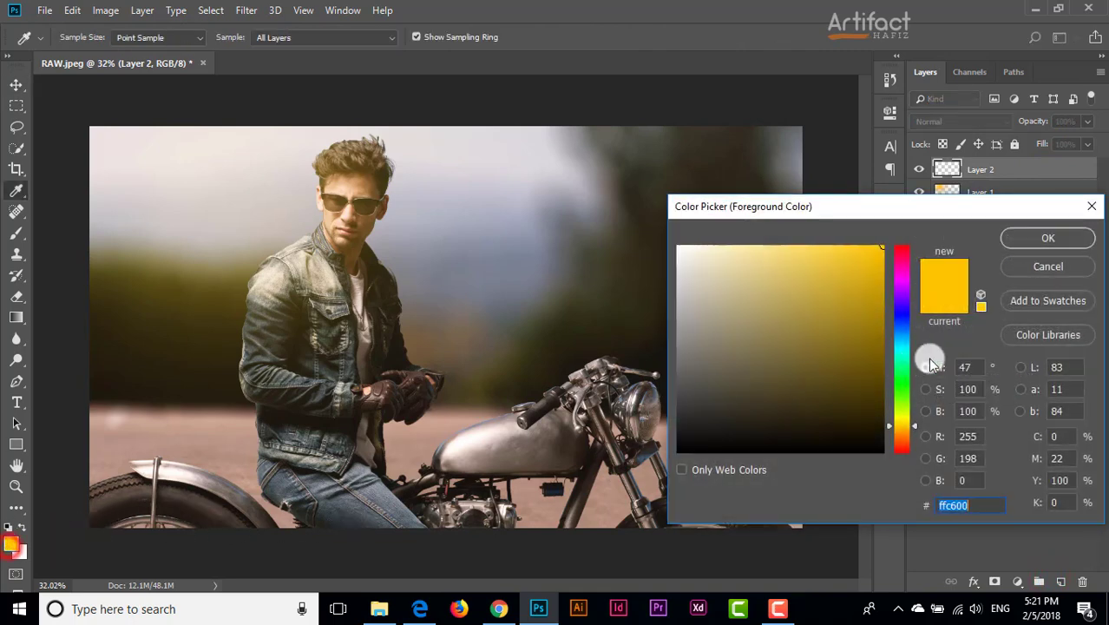
drag(911, 420, 908, 466)
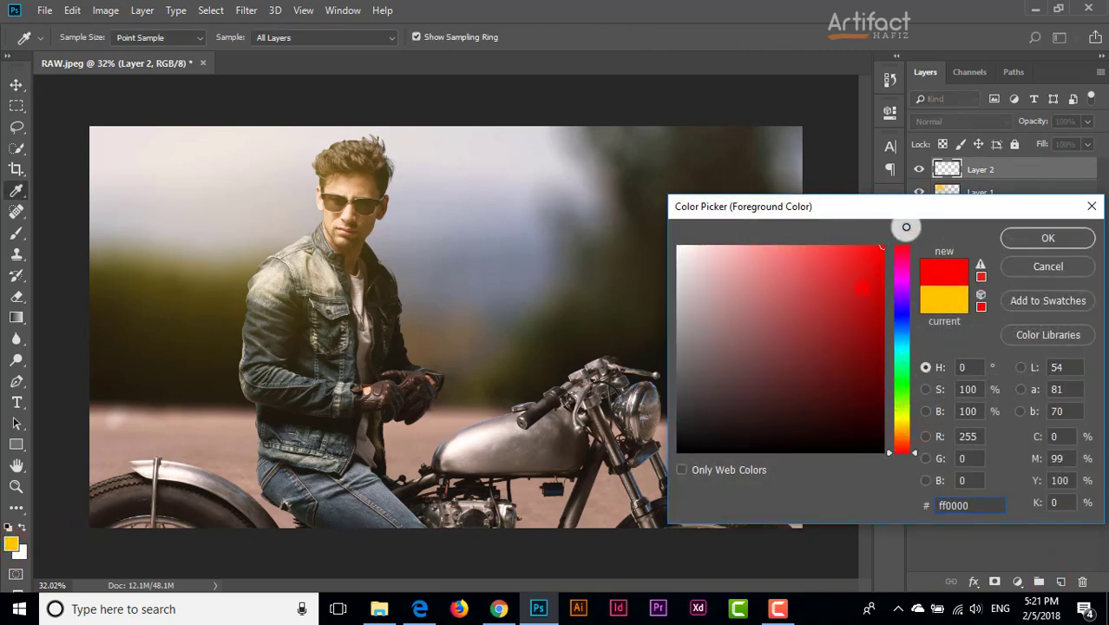
click(1048, 237)
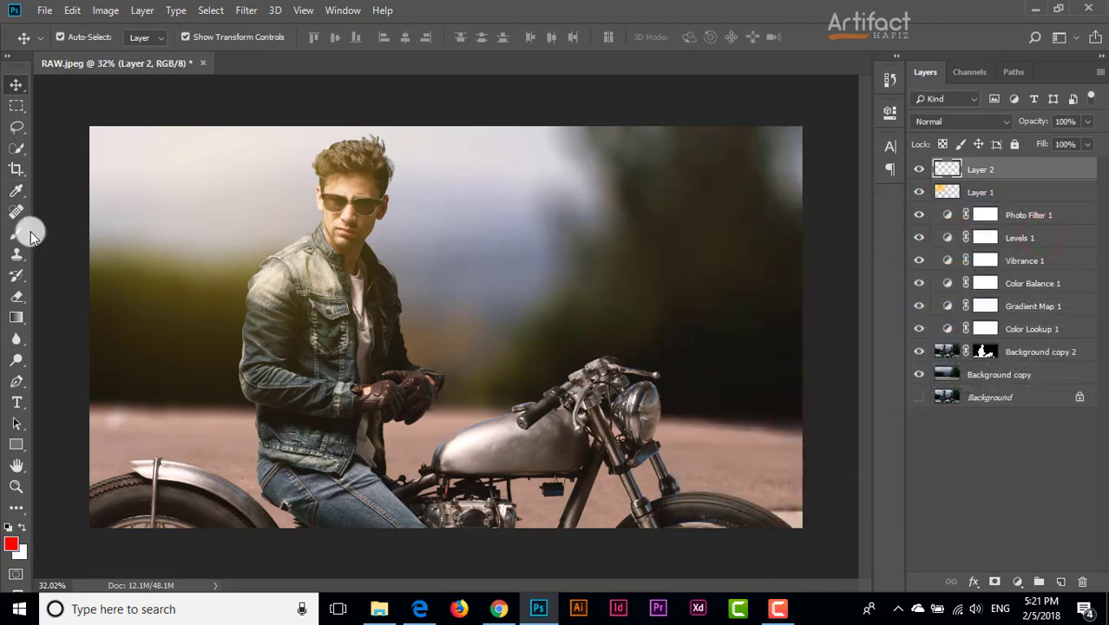
click(17, 232)
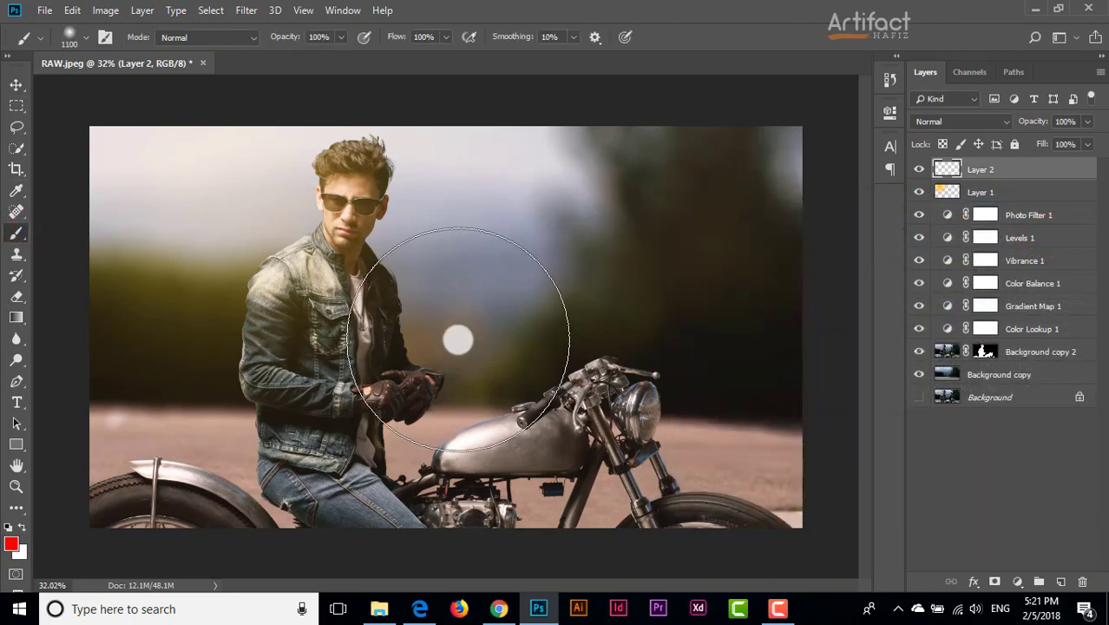
click(457, 336)
Step: Set Layer 2's red glow to Screen mode, moving it up-left and enlarging it to about 145%
click(14, 83)
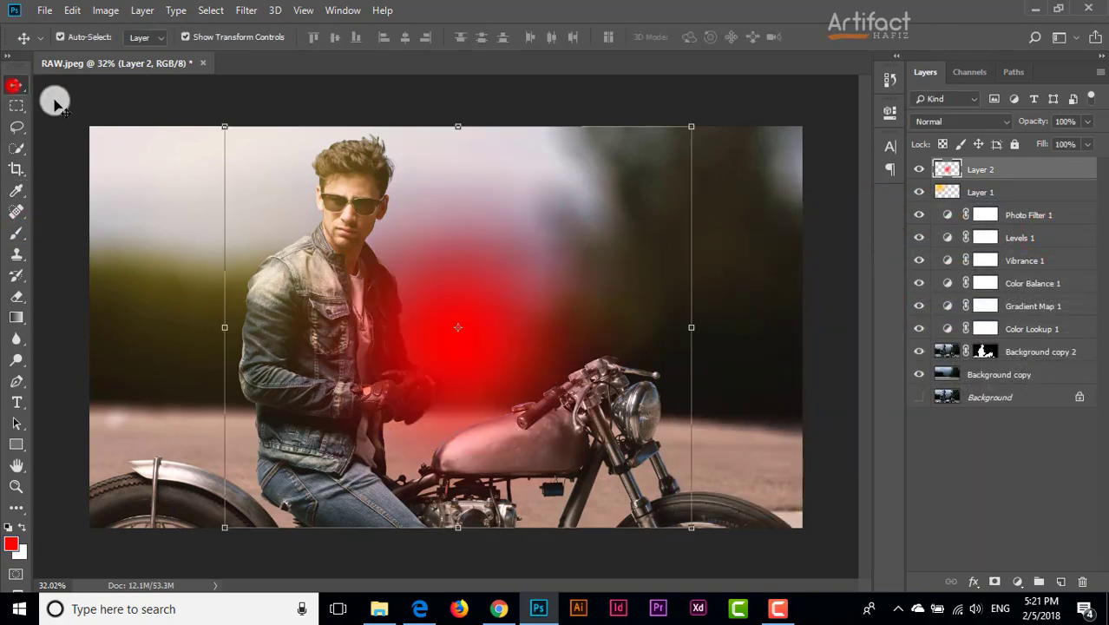
click(972, 122)
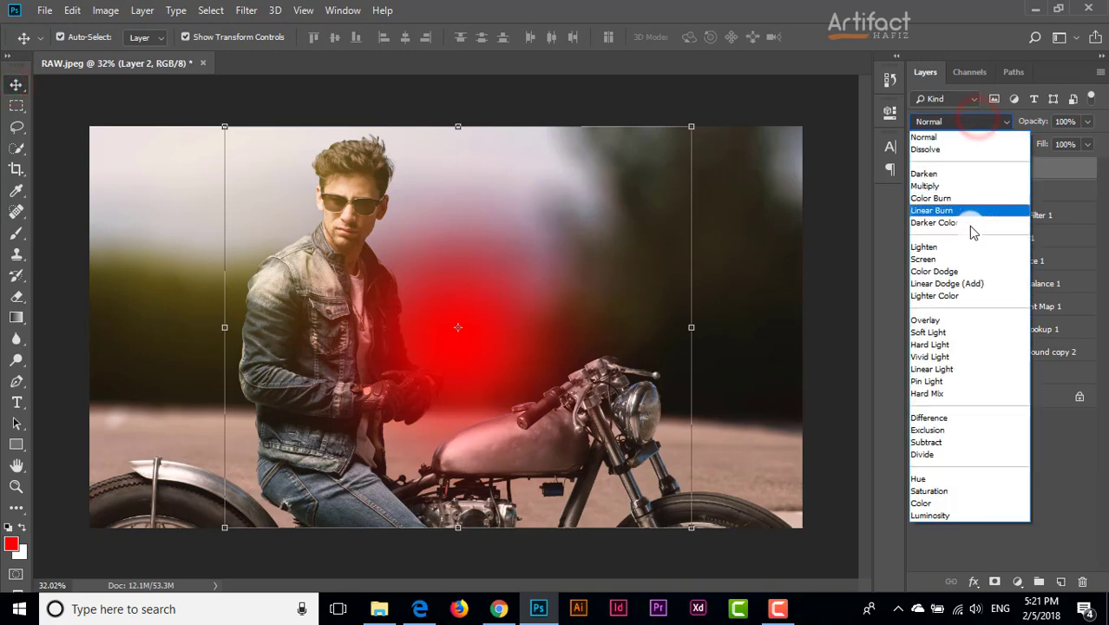
click(972, 259)
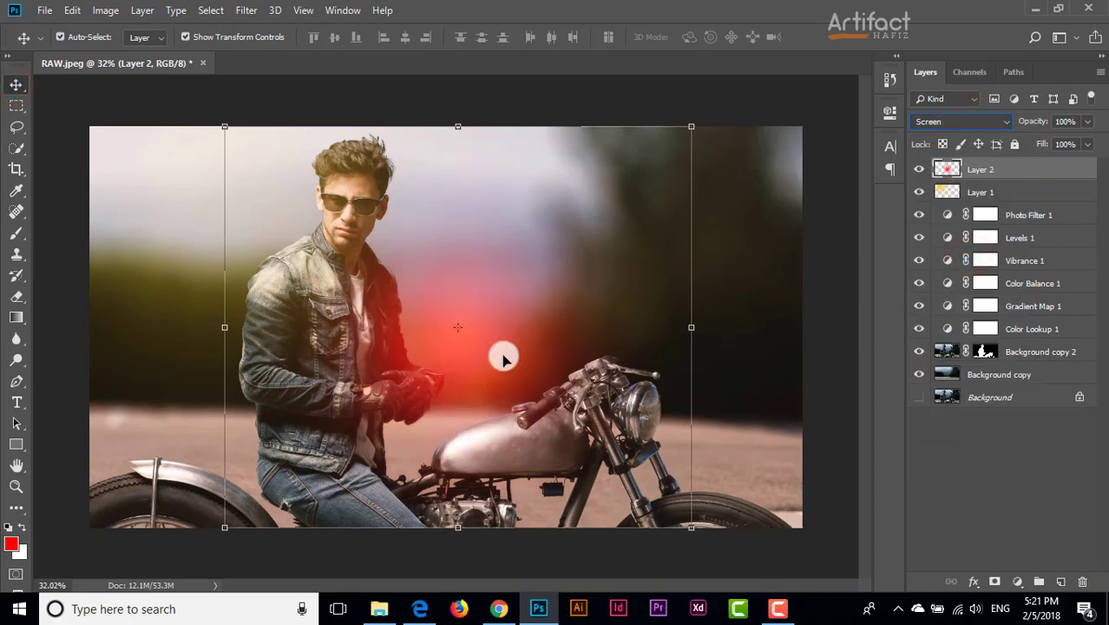
mouse_move(503, 356)
mouse_down()
mouse_move(319, 274)
mouse_move(256, 178)
mouse_move(323, 198)
mouse_up()
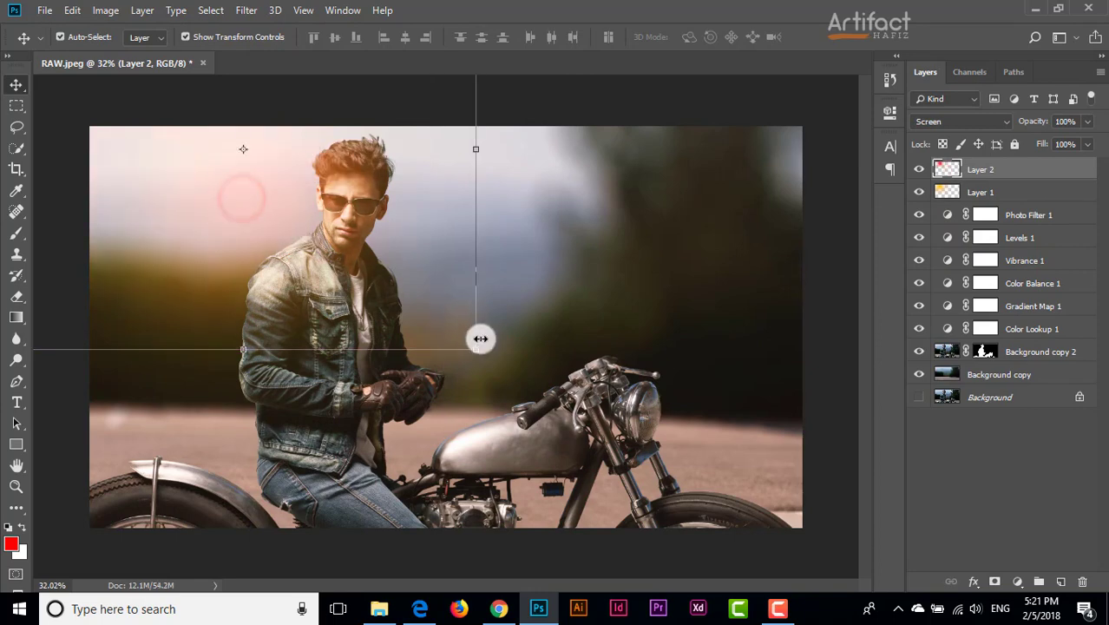
drag(473, 350, 696, 512)
drag(532, 379, 427, 280)
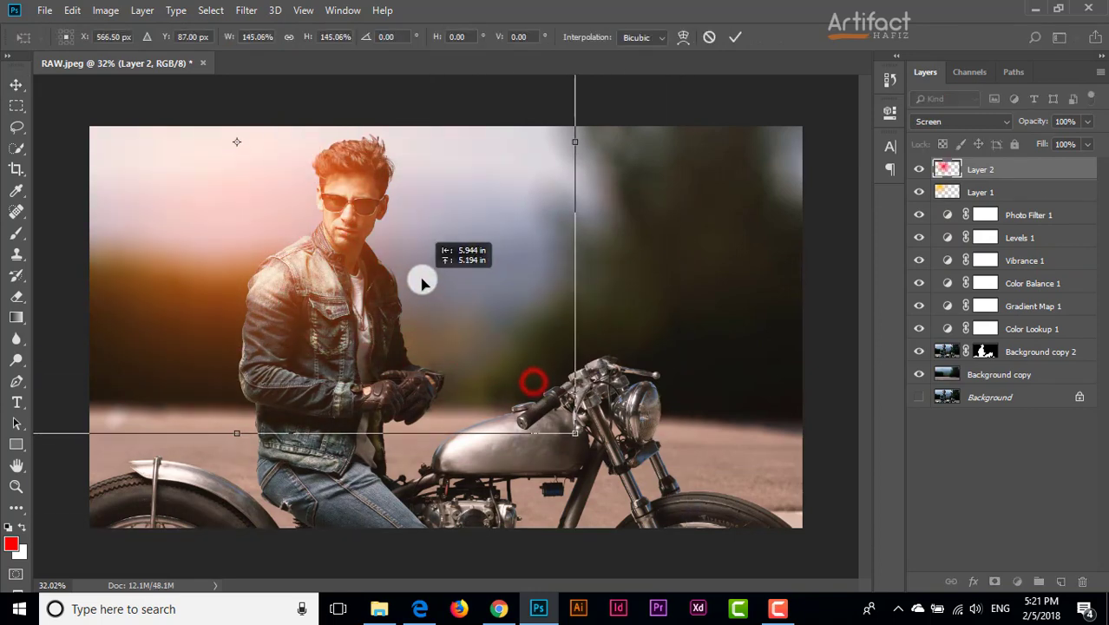
click(736, 36)
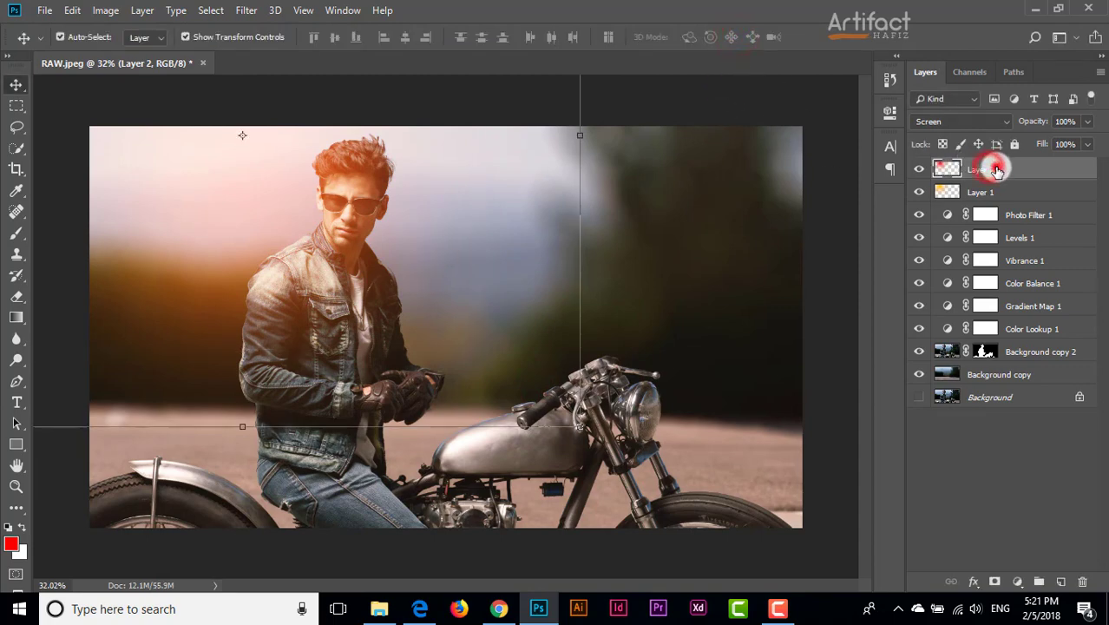
Step: Move Layer 2 below Layer 1, lower its opacity, and shrink the glow to about 123% over the rider
drag(996, 169, 996, 196)
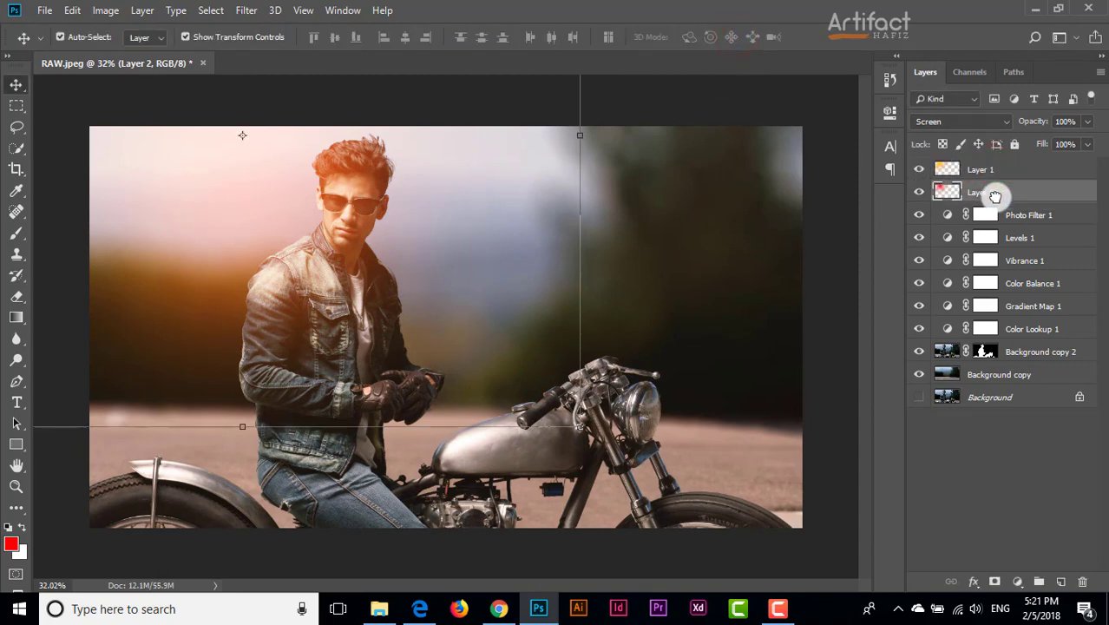
click(1088, 121)
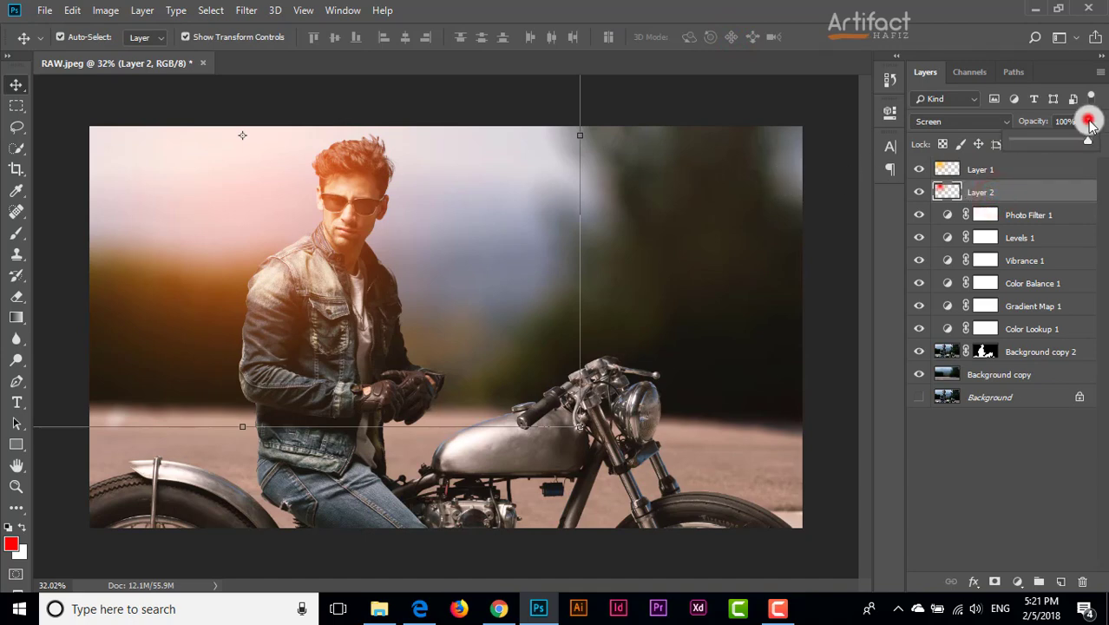
drag(1088, 139, 1059, 141)
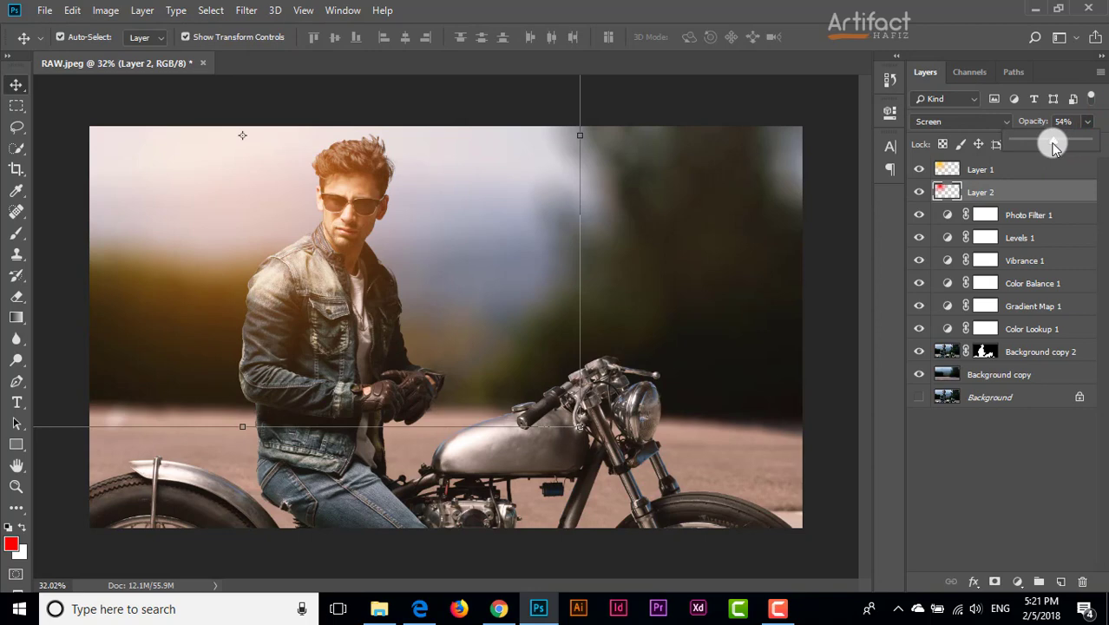
mouse_move(559, 429)
mouse_down()
mouse_move(579, 427)
mouse_move(732, 557)
mouse_up()
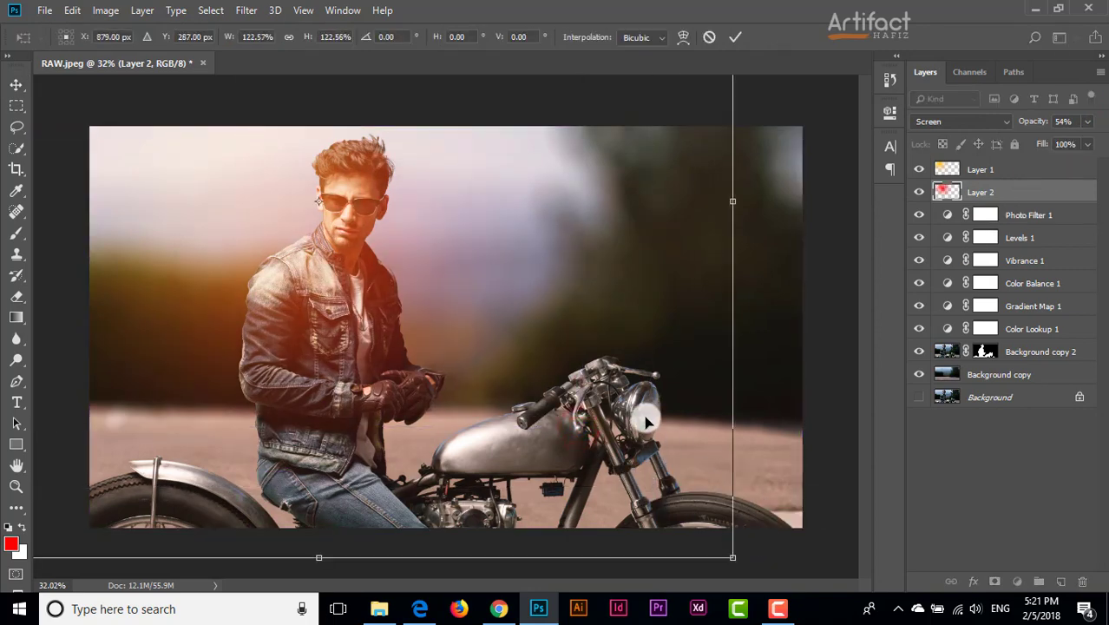
drag(546, 356, 498, 301)
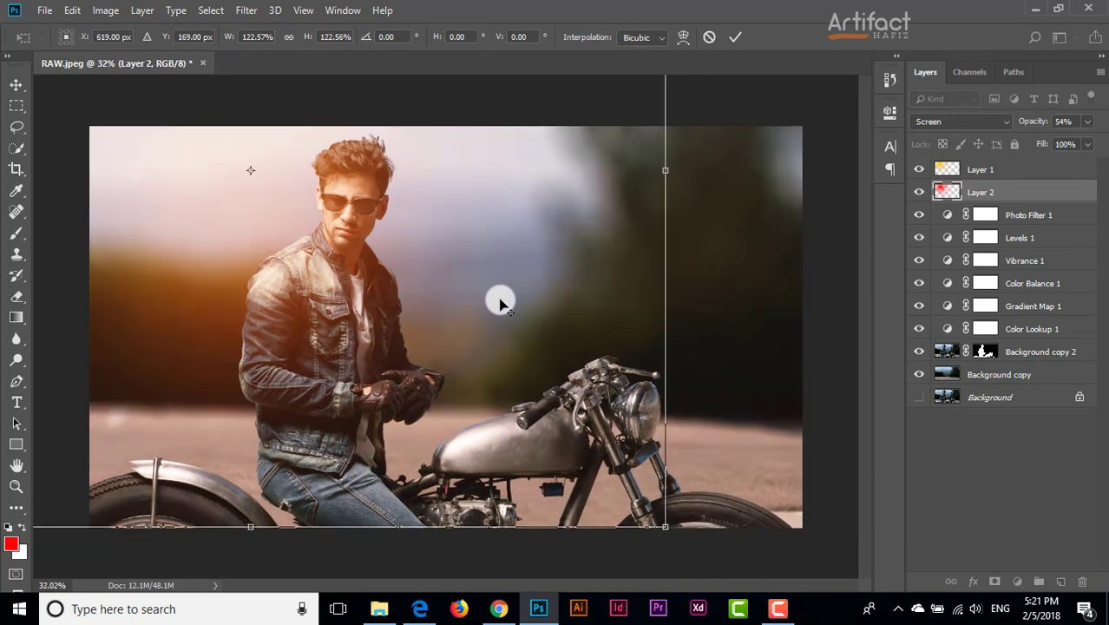
click(735, 36)
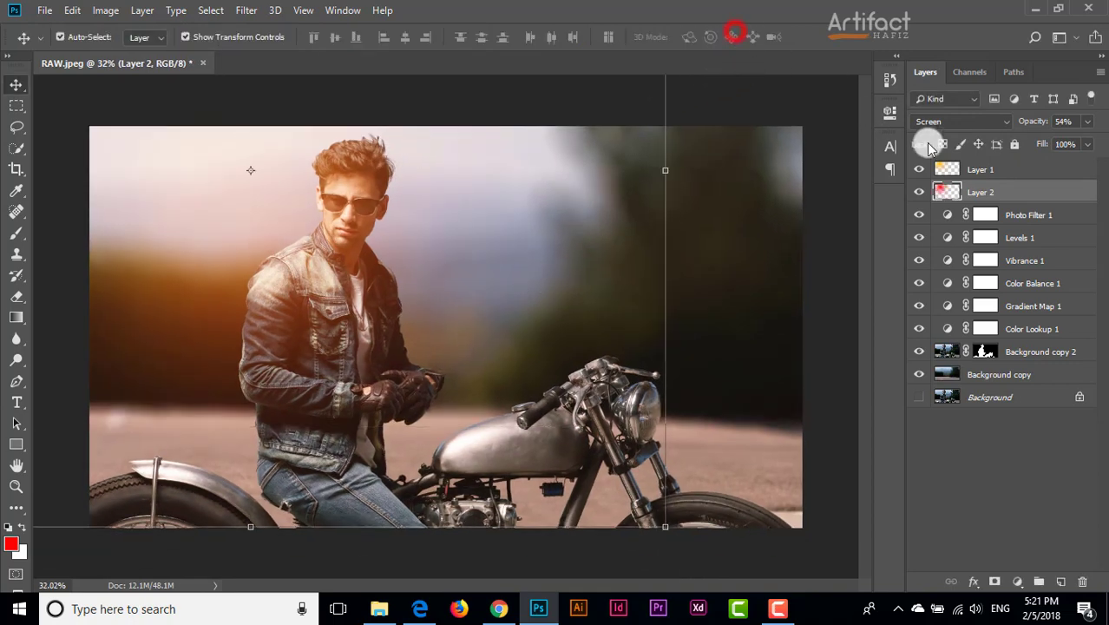
click(1088, 121)
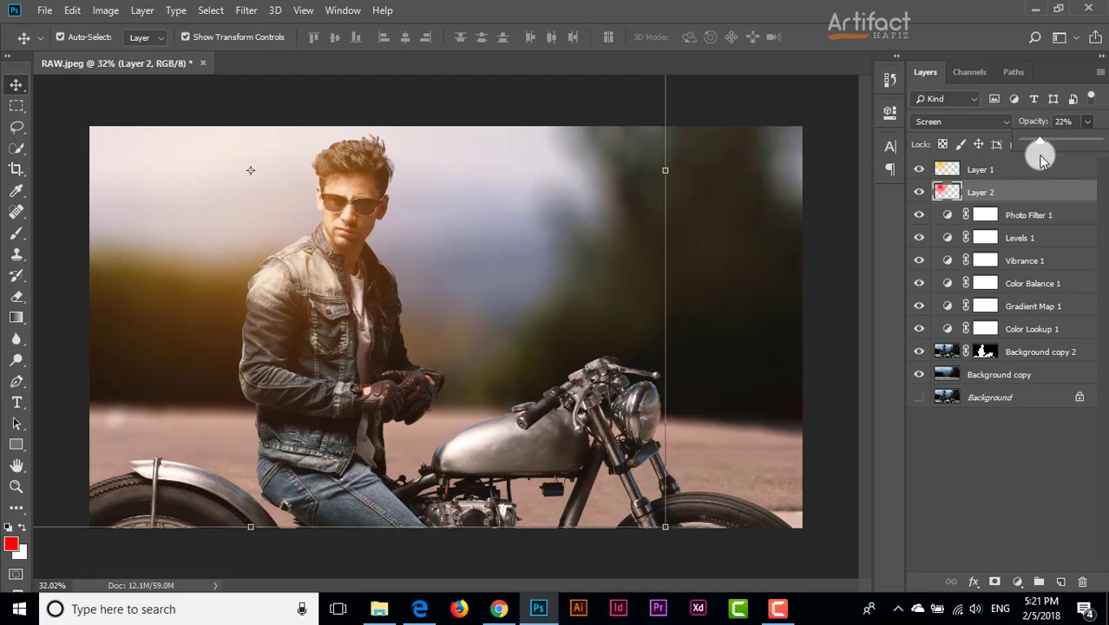
Step: Toggle Layer 2's visibility to compare the image with and without the red glow
click(920, 193)
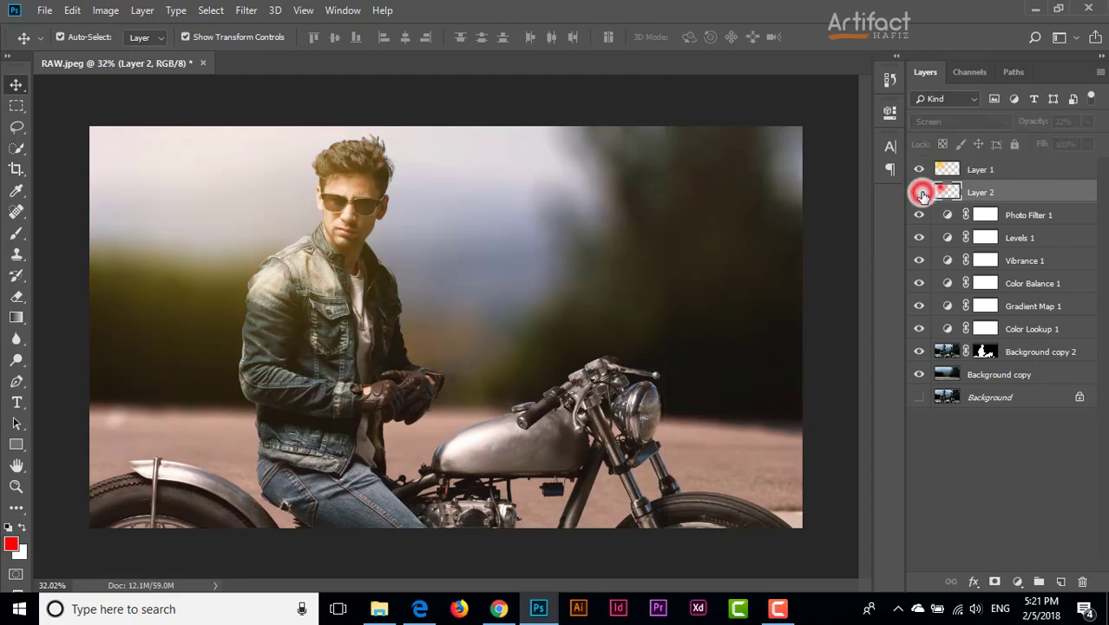
scroll(470, 365, up, 2)
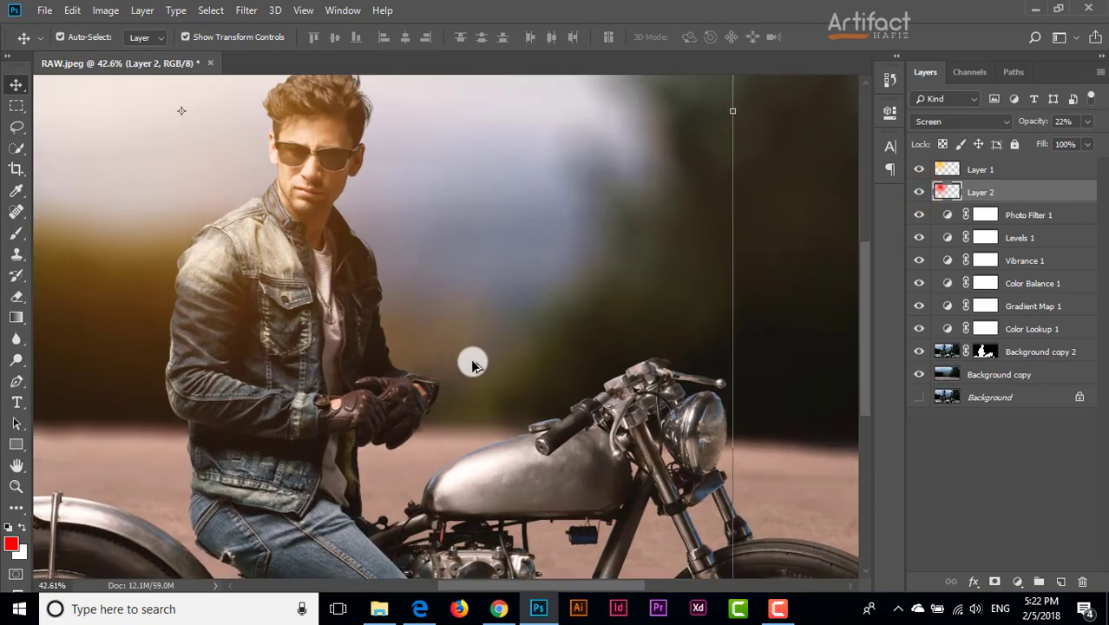
scroll(473, 366, down, 2)
scroll(473, 365, down, 1)
scroll(476, 364, down, 1)
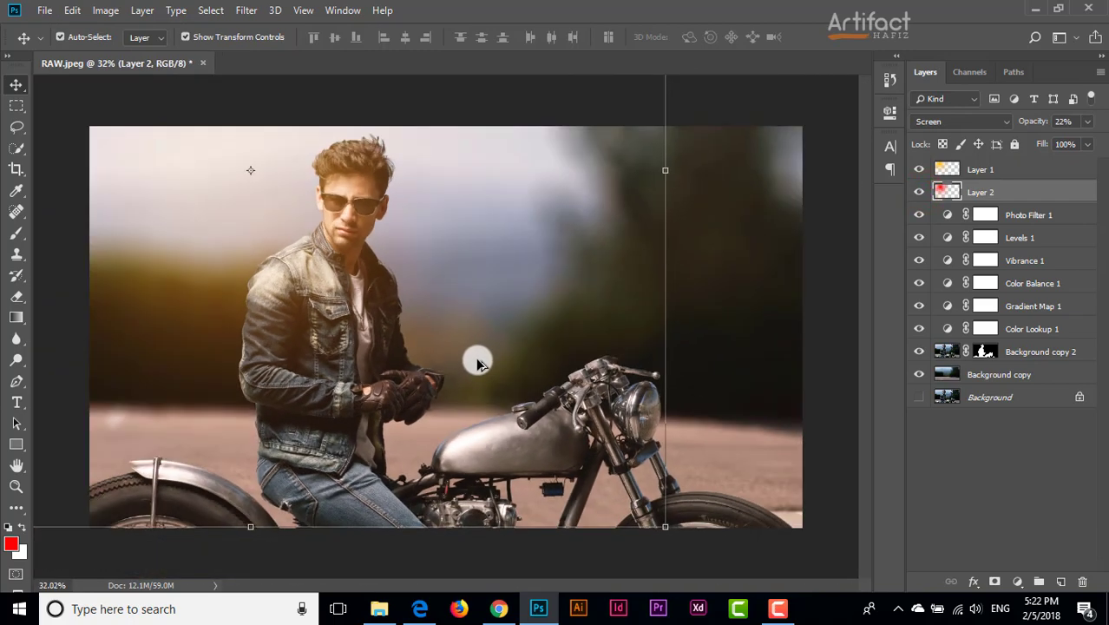
scroll(479, 364, down, 1)
scroll(479, 364, down, 1)
scroll(478, 364, up, 1)
scroll(478, 364, up, 1)
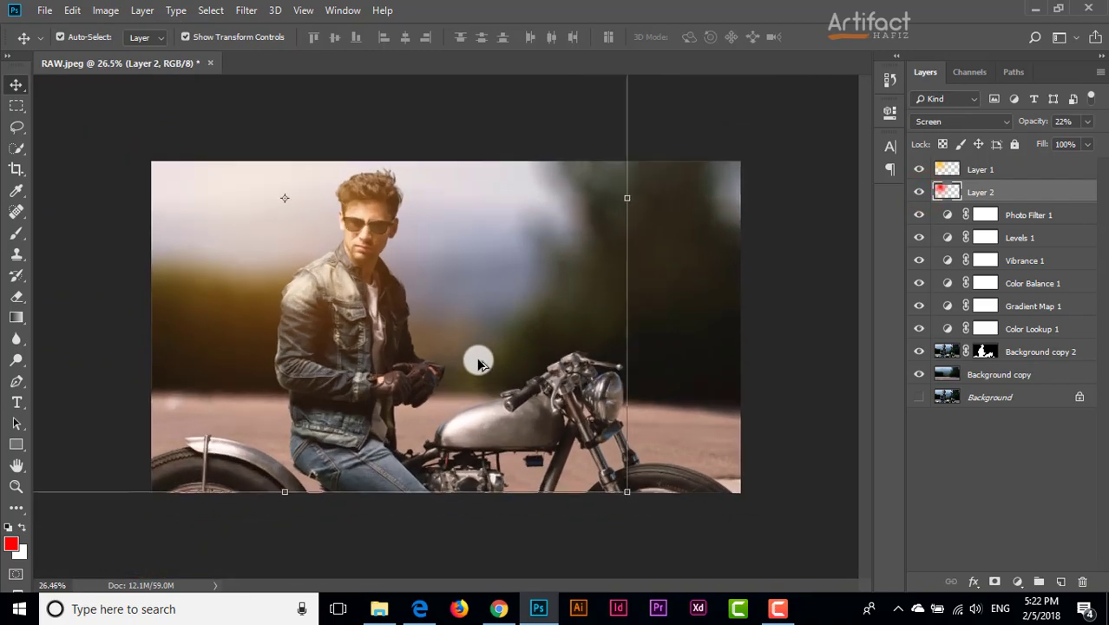
scroll(478, 364, down, 1)
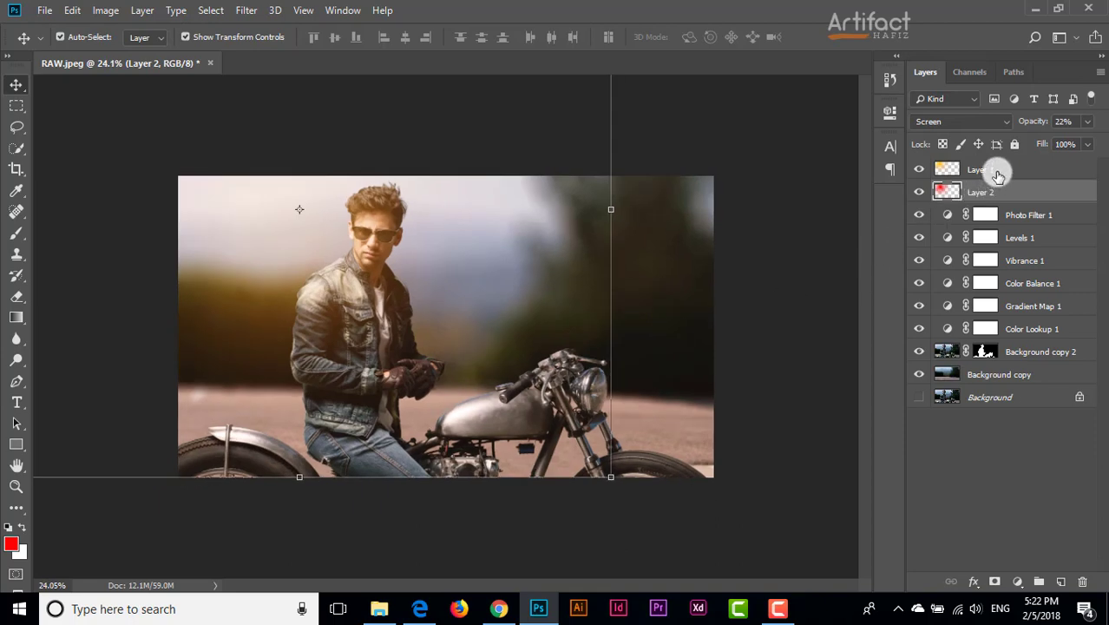
Step: Fade the Layer 1 yellow glow to about 23% opacity
click(998, 171)
click(1088, 121)
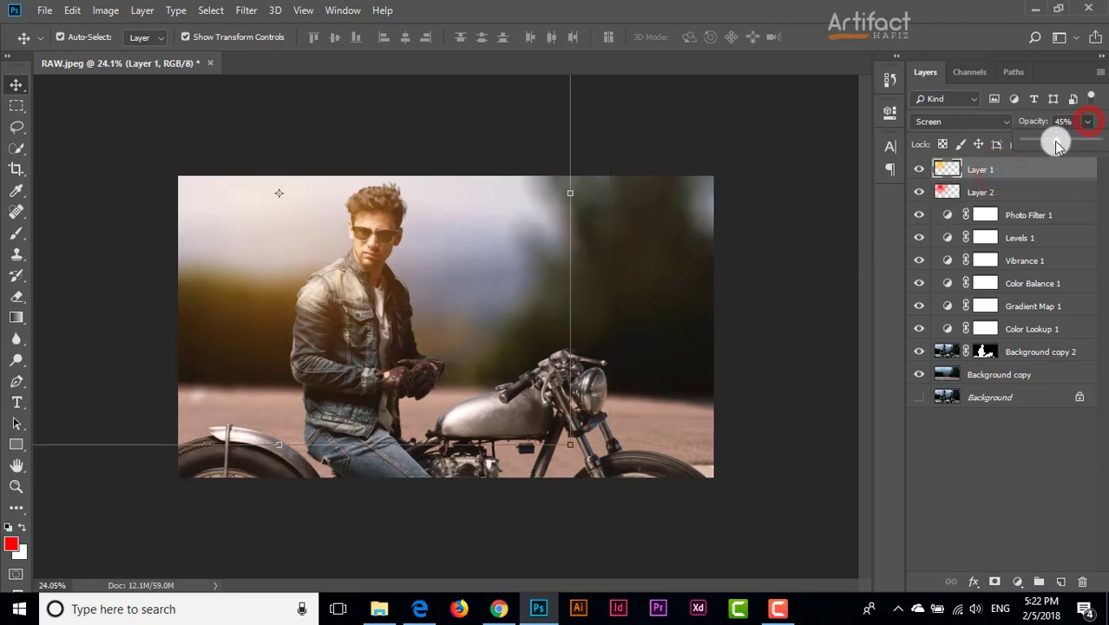
drag(1039, 148, 1043, 155)
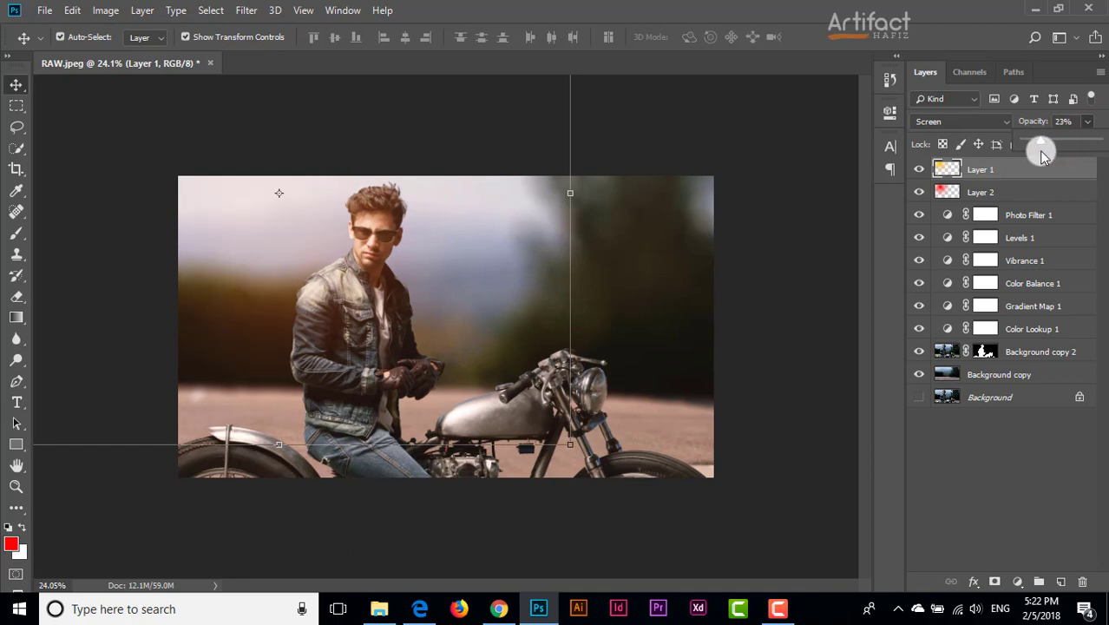
click(1026, 191)
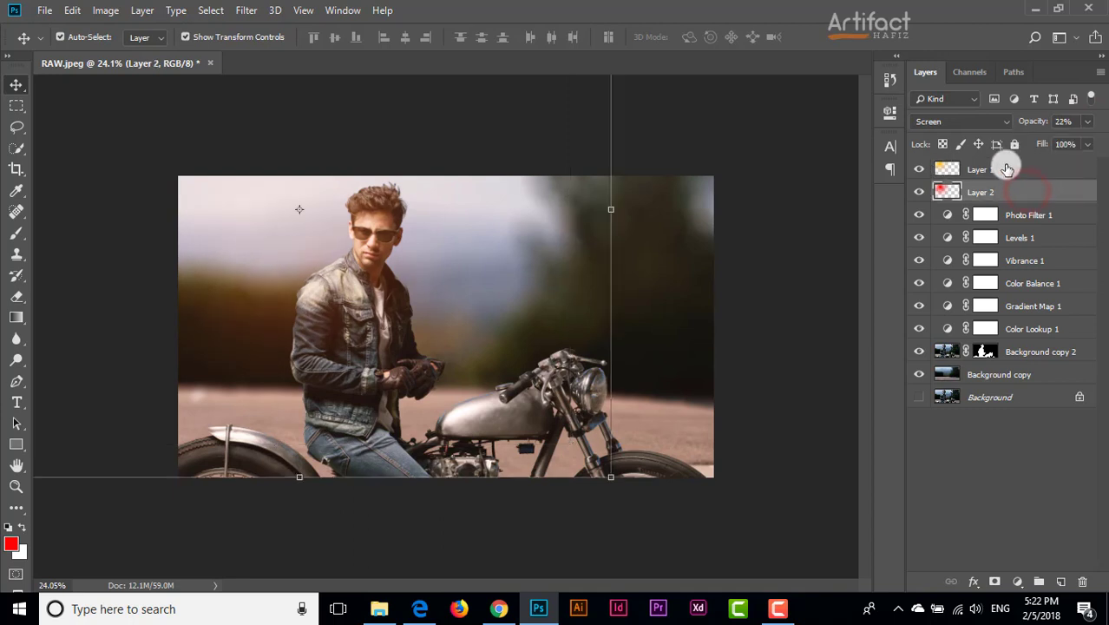
click(1006, 173)
Step: Stamp all visible layers into a new merged Layer 3
scroll(478, 348, up, 1)
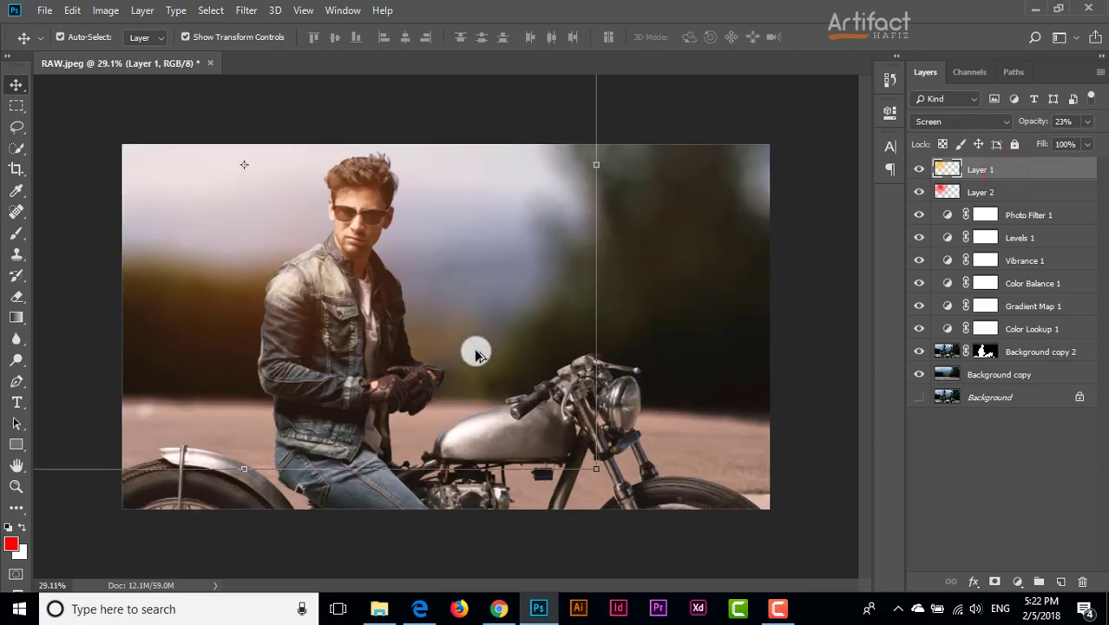
scroll(478, 348, up, 2)
scroll(476, 354, up, 1)
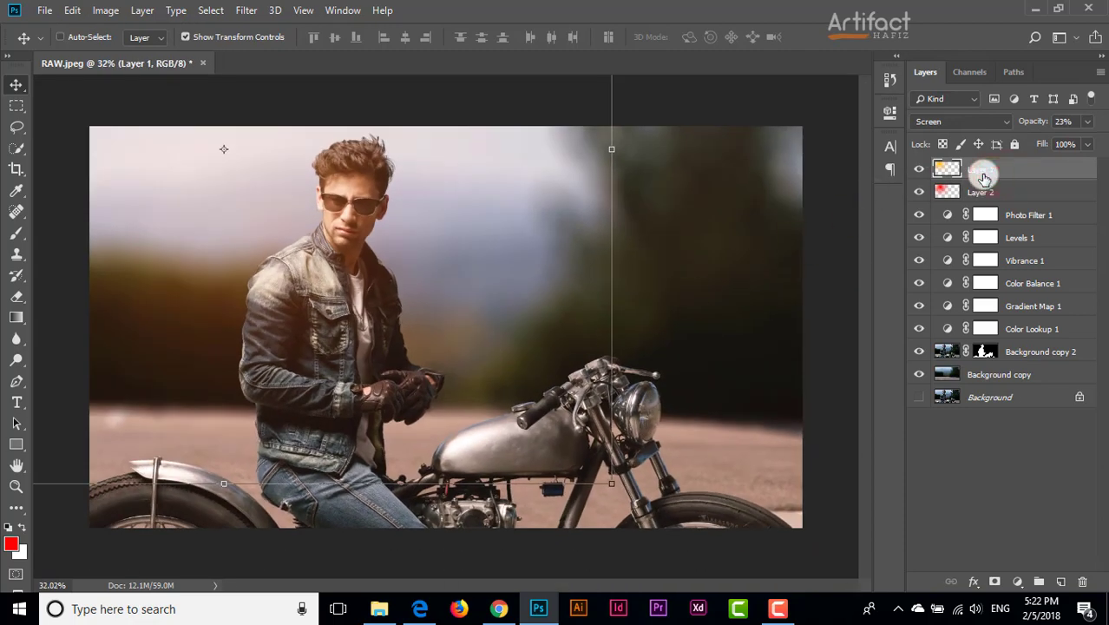
key(ctrl+shift+alt+n)
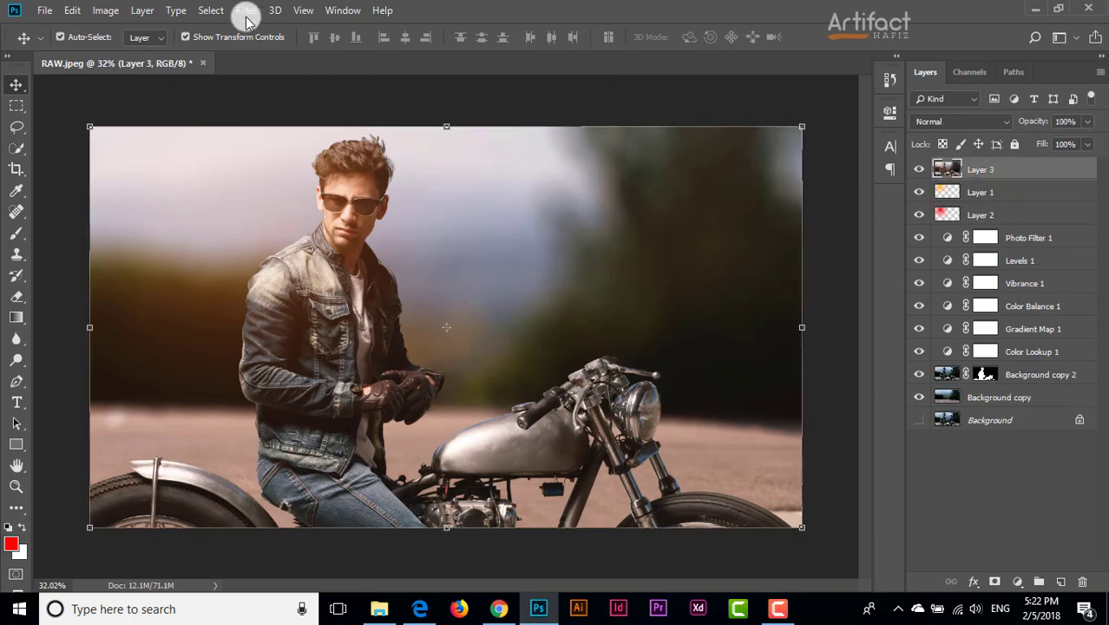
Step: Open the Camera Raw Filter on Layer 3, reset Highlights to 0 and raise Shadows to +83
click(245, 10)
click(288, 108)
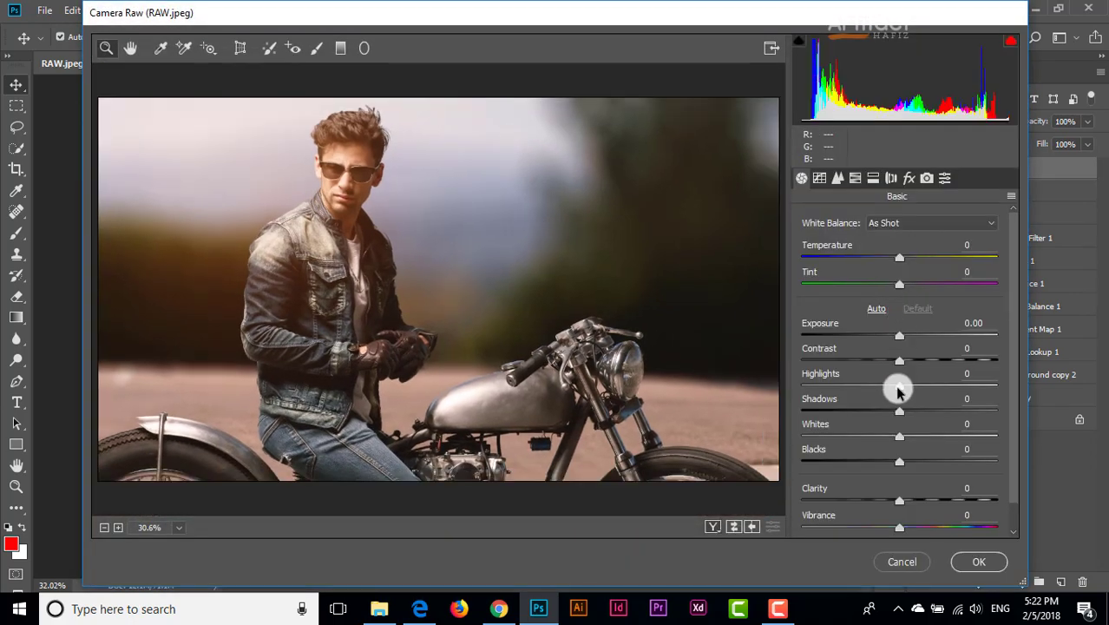
mouse_move(898, 390)
mouse_down()
mouse_move(804, 389)
mouse_move(983, 391)
mouse_up()
double_click(983, 388)
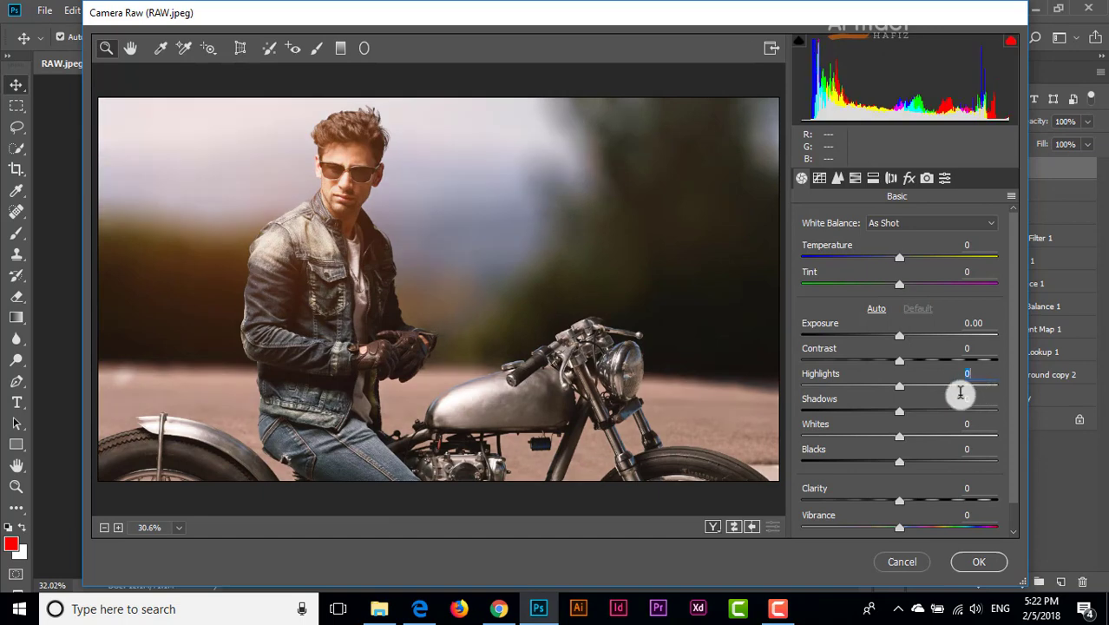
mouse_move(899, 411)
mouse_down()
mouse_move(999, 414)
mouse_move(904, 409)
mouse_move(989, 414)
mouse_up()
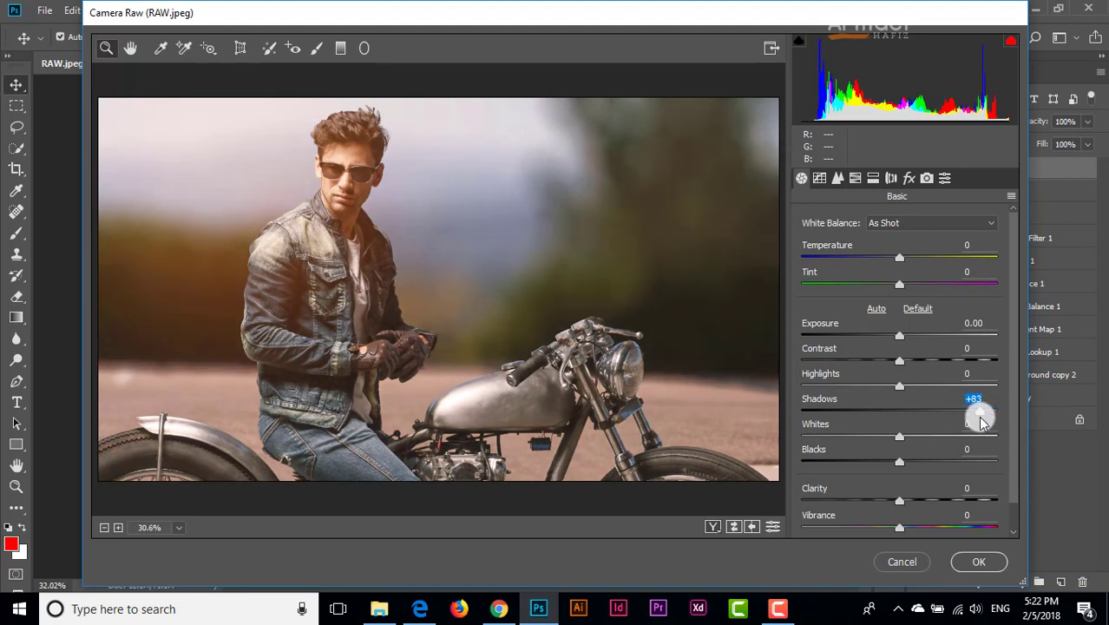
Step: Boost Yellows and Oranges (+6) saturation, shift Yellows hue to -32, and apply the Camera Raw edits
click(871, 178)
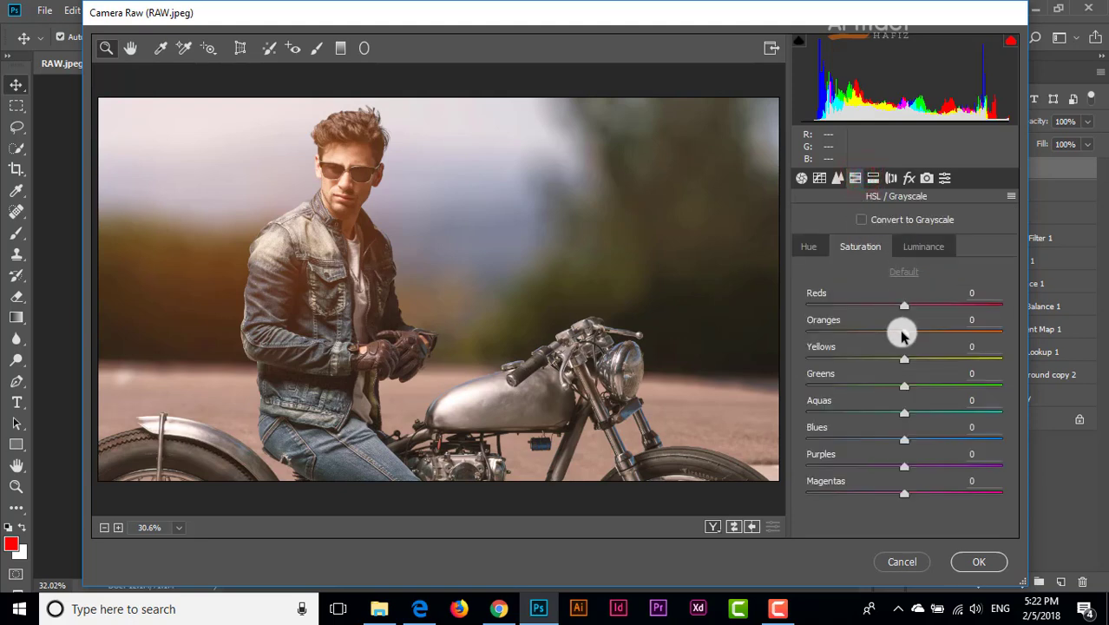
drag(905, 363, 953, 375)
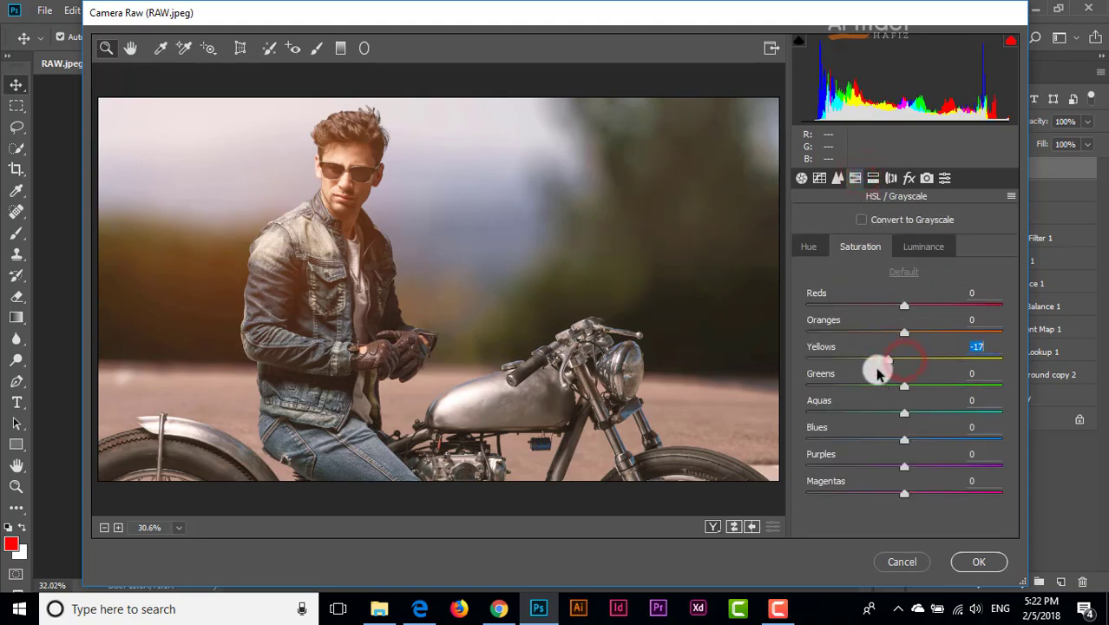
mouse_move(902, 332)
mouse_down()
mouse_move(958, 342)
mouse_move(909, 346)
mouse_up()
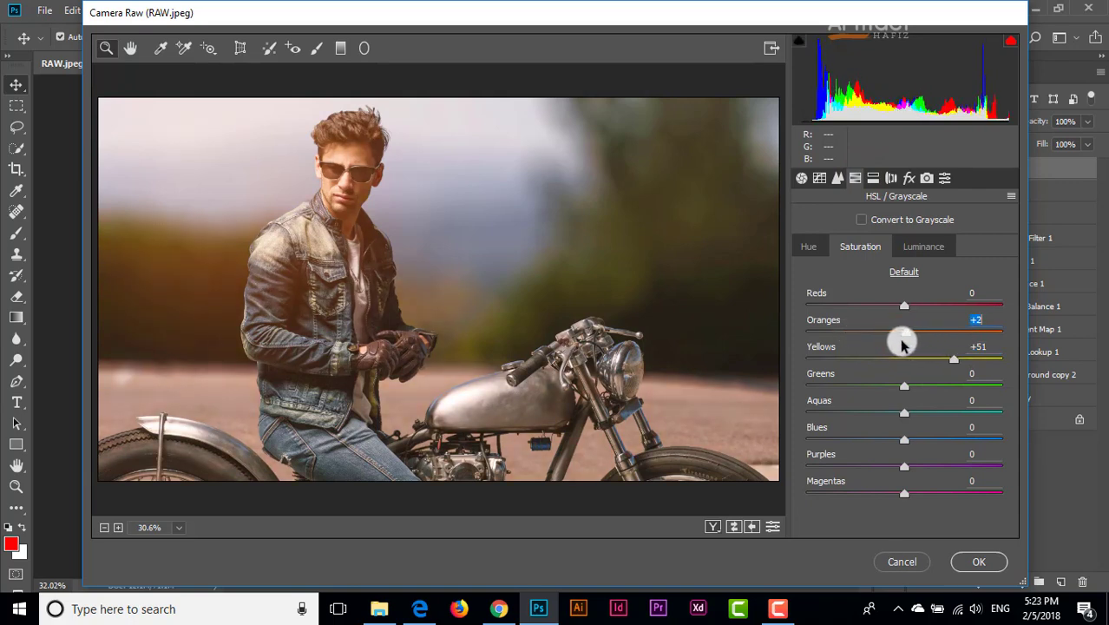
mouse_move(875, 351)
mouse_down()
mouse_move(909, 347)
mouse_move(839, 360)
mouse_move(927, 365)
mouse_move(952, 393)
mouse_move(811, 392)
mouse_move(931, 392)
mouse_up()
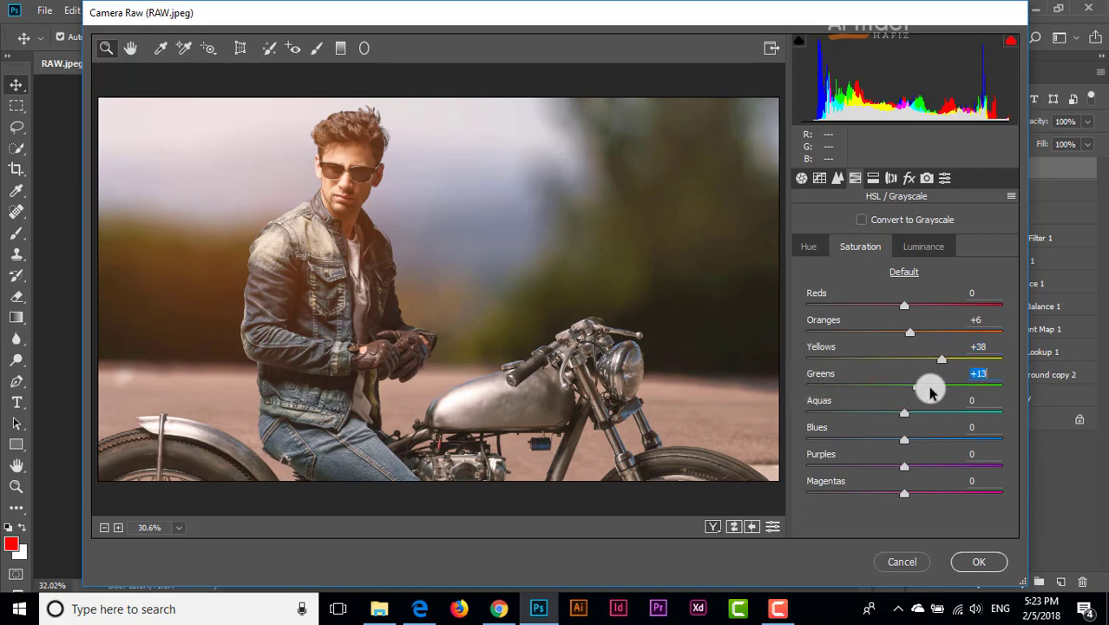
click(810, 244)
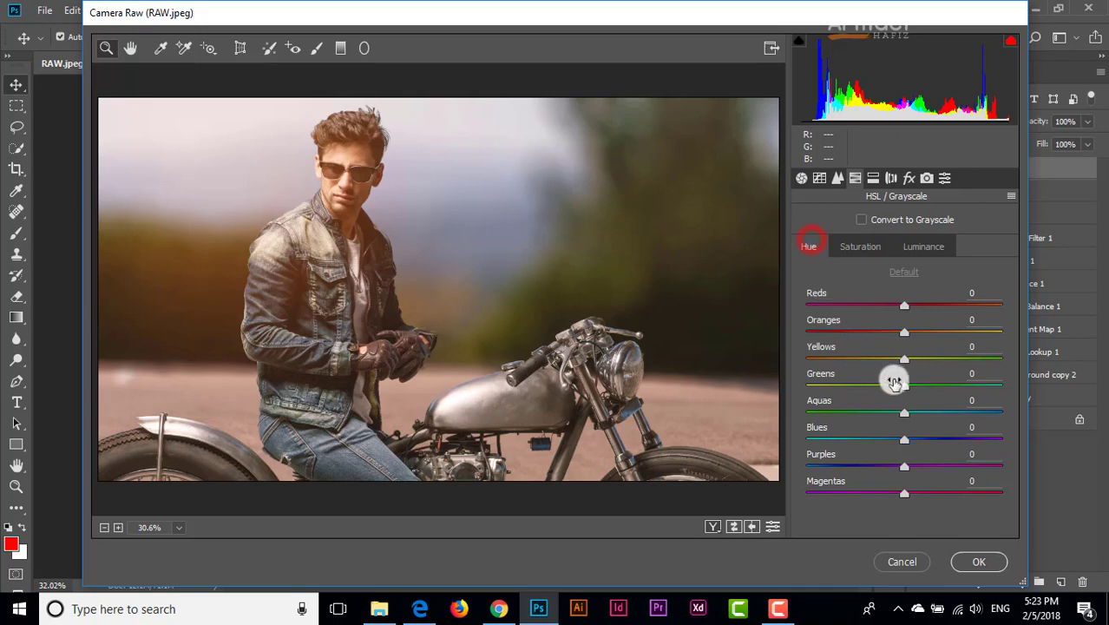
mouse_move(904, 365)
mouse_down()
mouse_move(865, 364)
mouse_move(847, 389)
mouse_move(954, 390)
mouse_move(860, 395)
mouse_up()
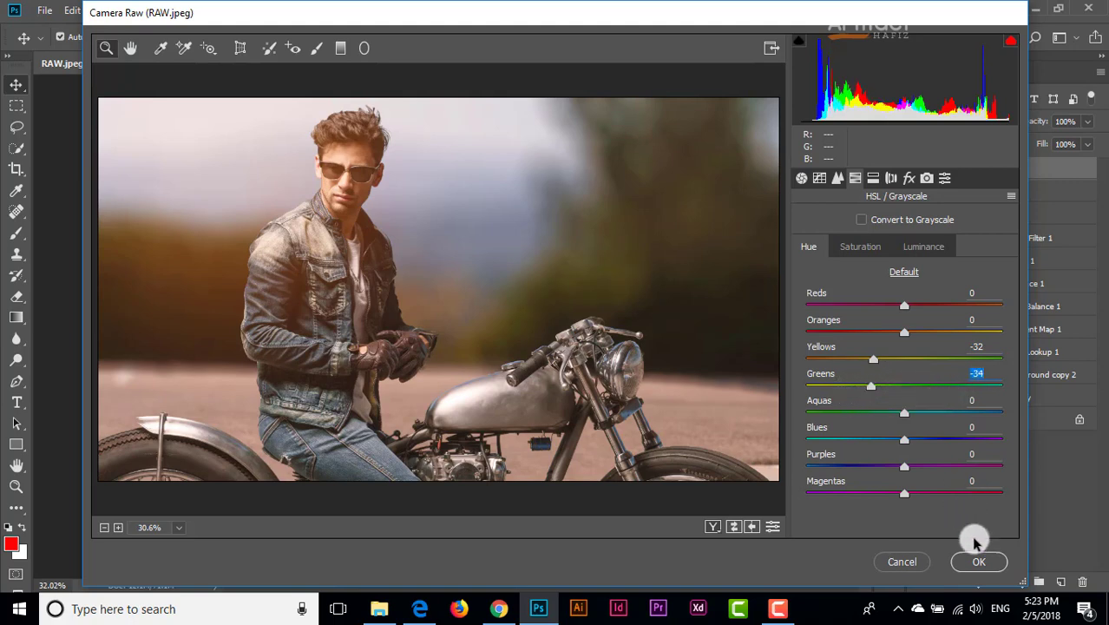
click(976, 564)
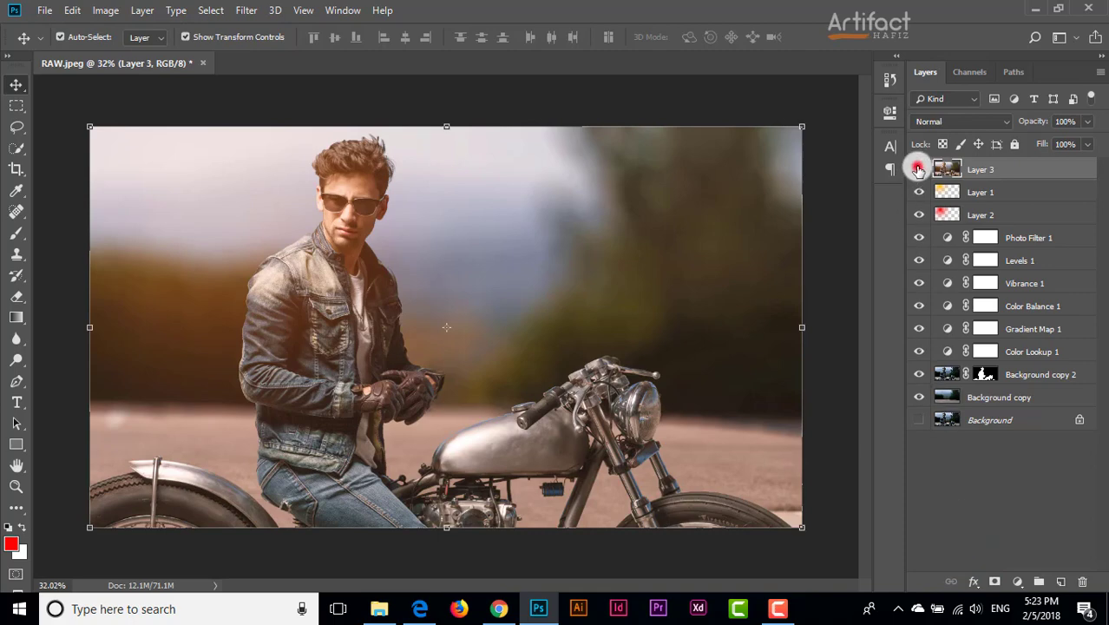
Step: Add a new Layer 4 and brush solid black over the entire canvas
click(919, 168)
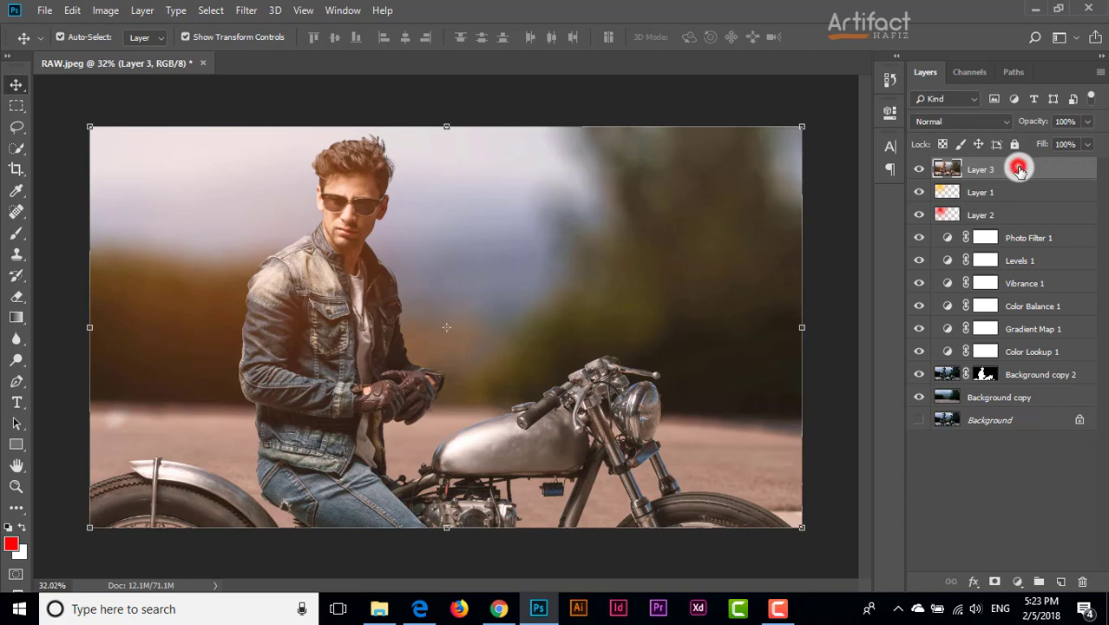
click(1066, 580)
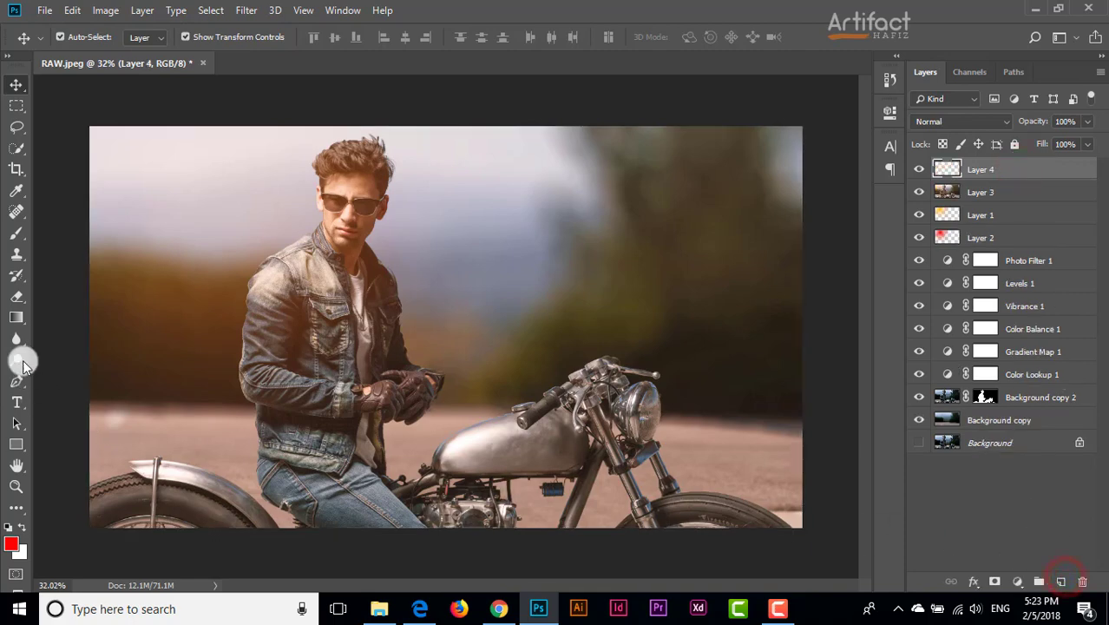
click(14, 230)
click(11, 529)
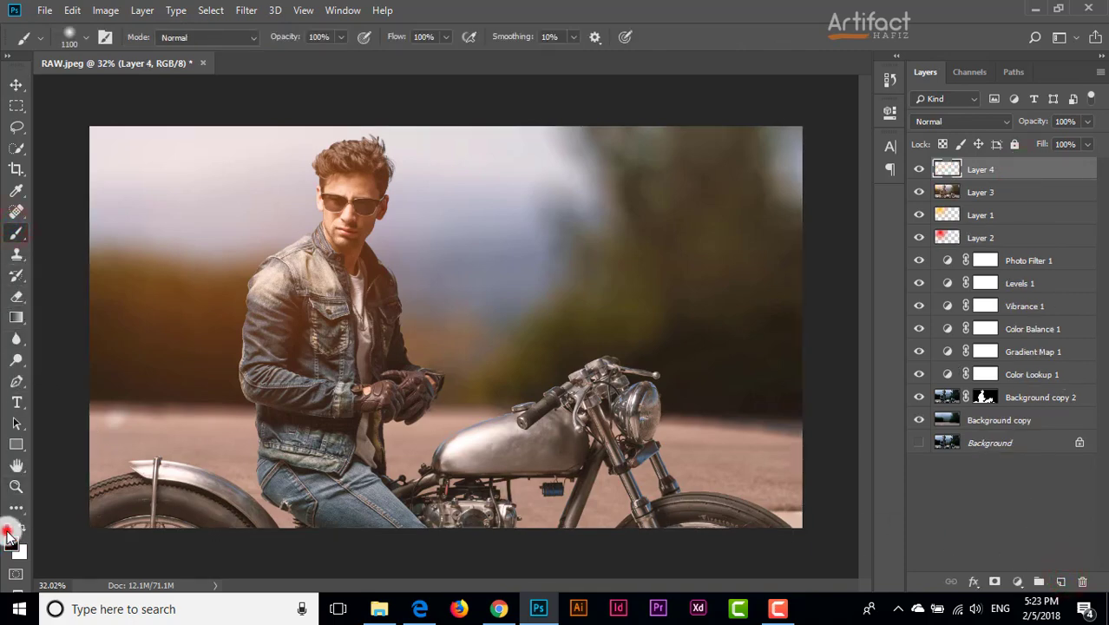
key(x)
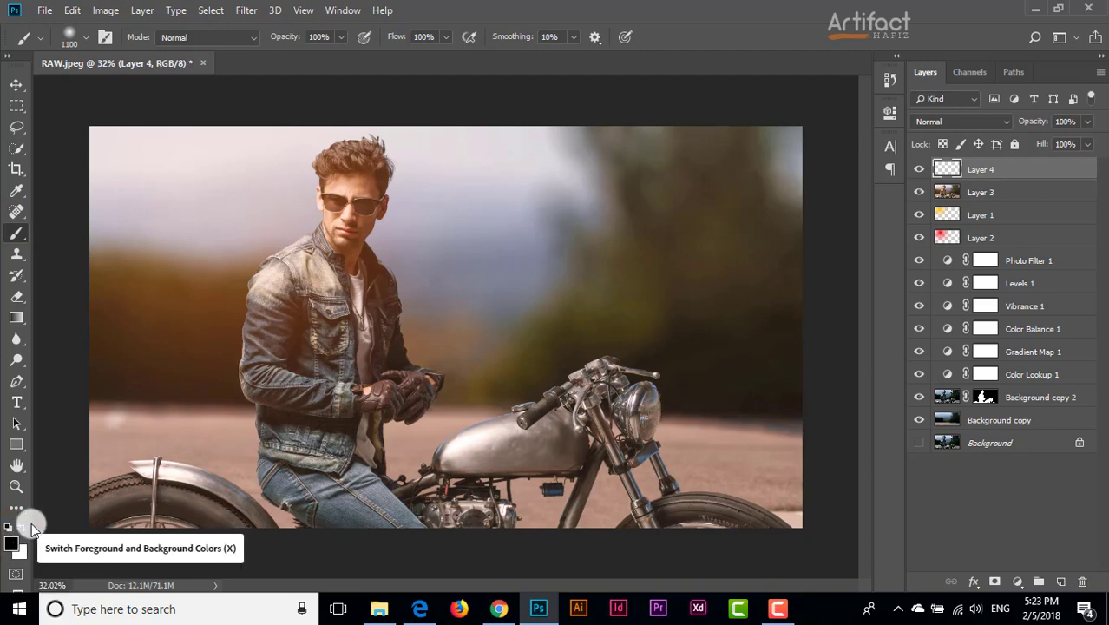
click(21, 527)
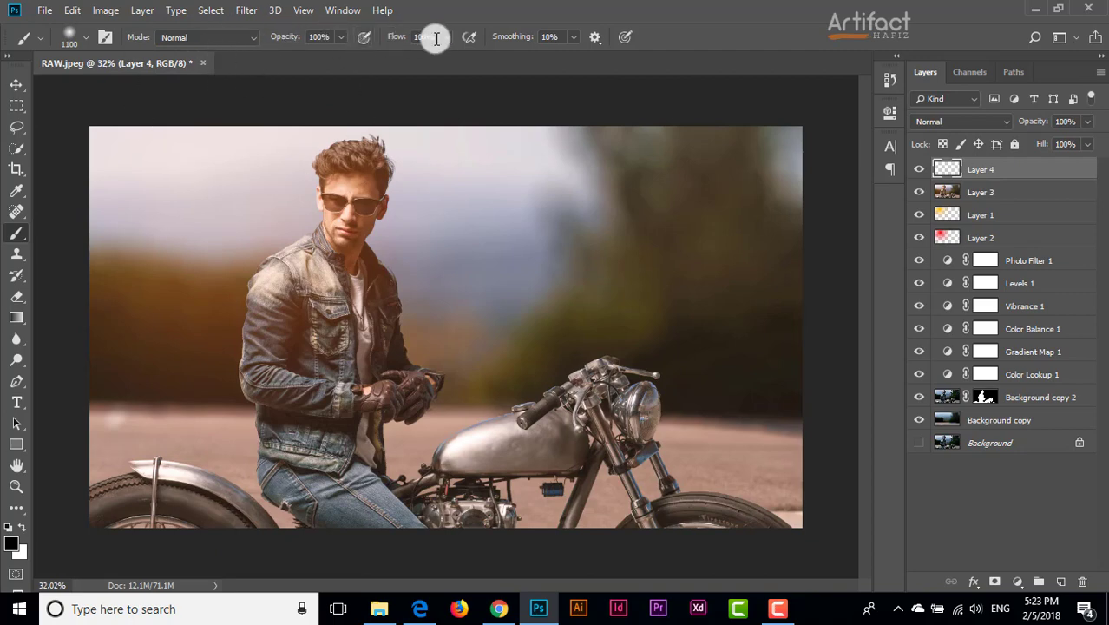
click(122, 173)
mouse_move(122, 173)
mouse_down()
mouse_move(688, 137)
mouse_move(815, 183)
mouse_move(589, 547)
mouse_move(124, 502)
mouse_move(132, 206)
mouse_move(607, 233)
mouse_move(185, 426)
mouse_move(335, 468)
mouse_up()
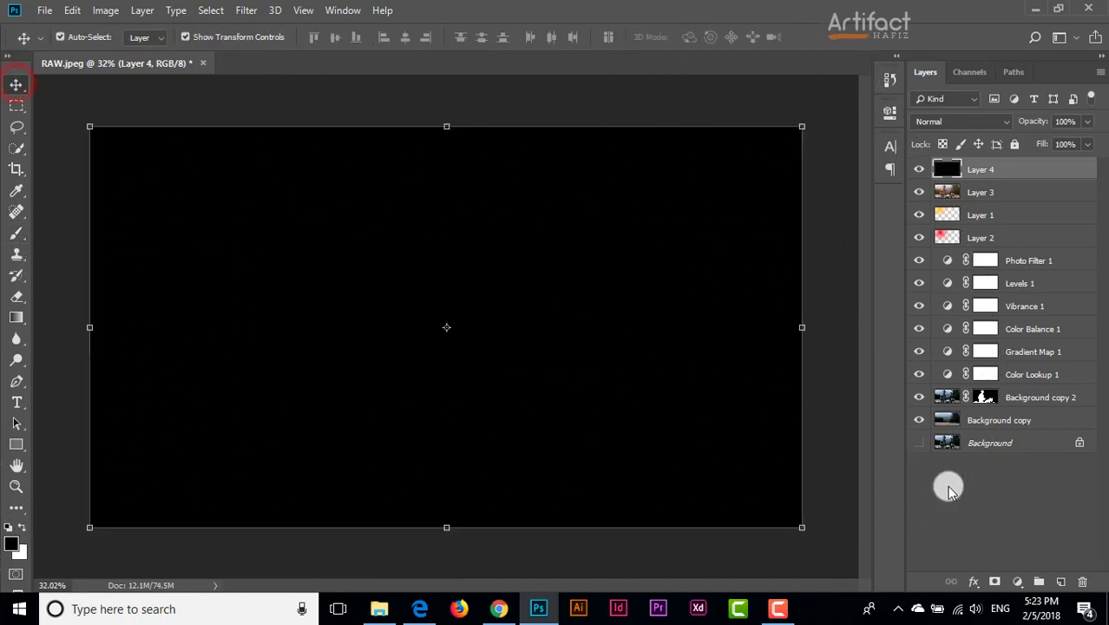
Step: Add a mask to Layer 4 and dab its centre with a soft 1600 px brush
click(994, 581)
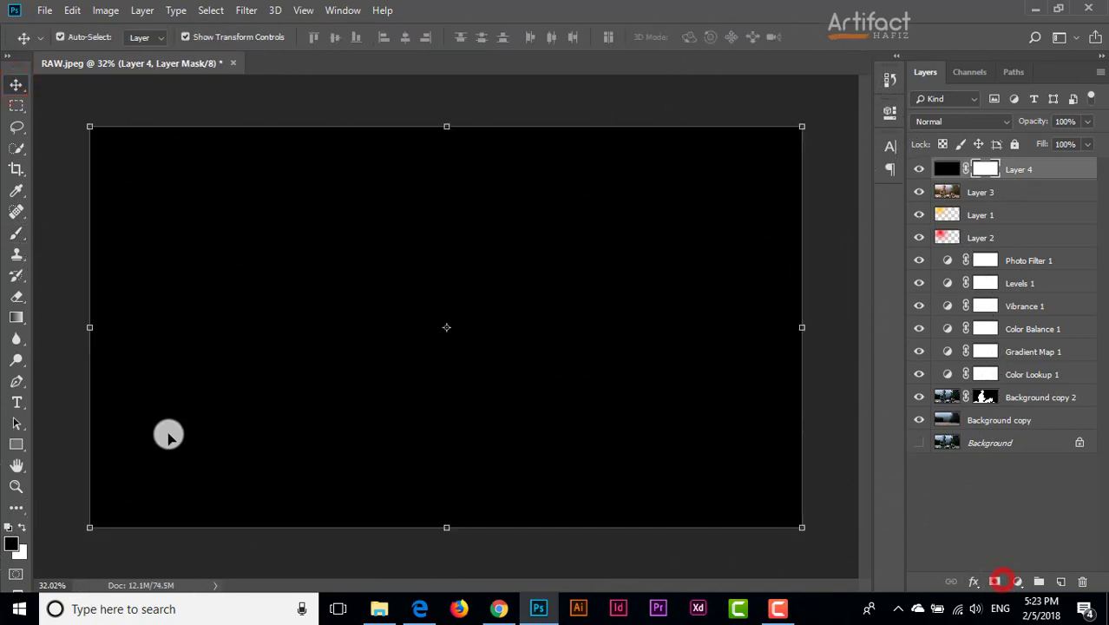
click(16, 233)
key(bracketright)
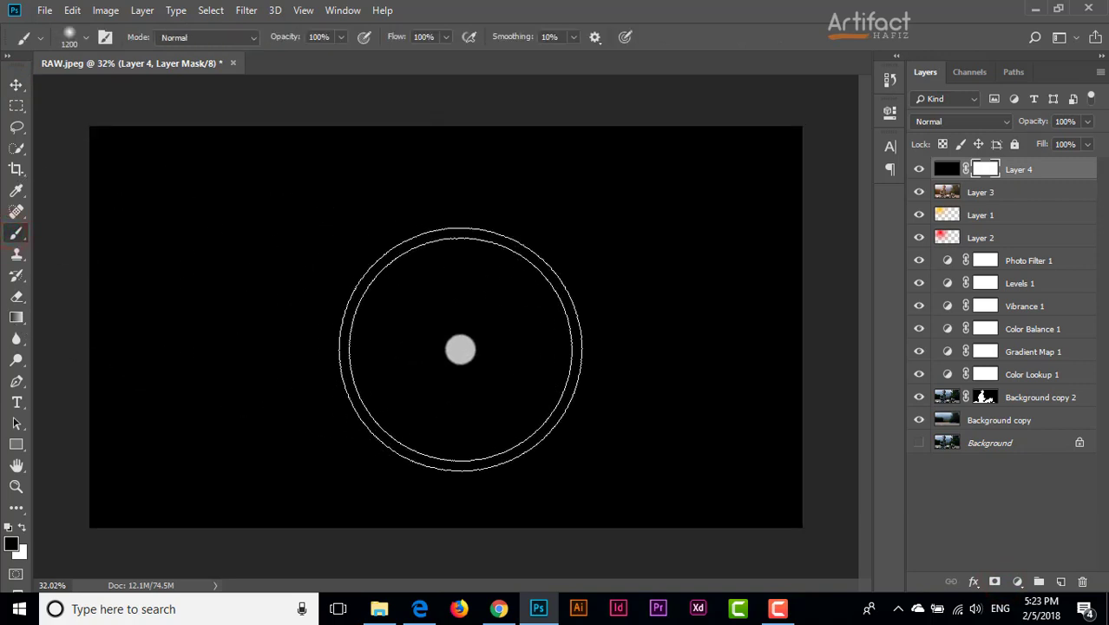
key(bracketright)
key(bracketright)
key(bracketright)
key(bracketright)
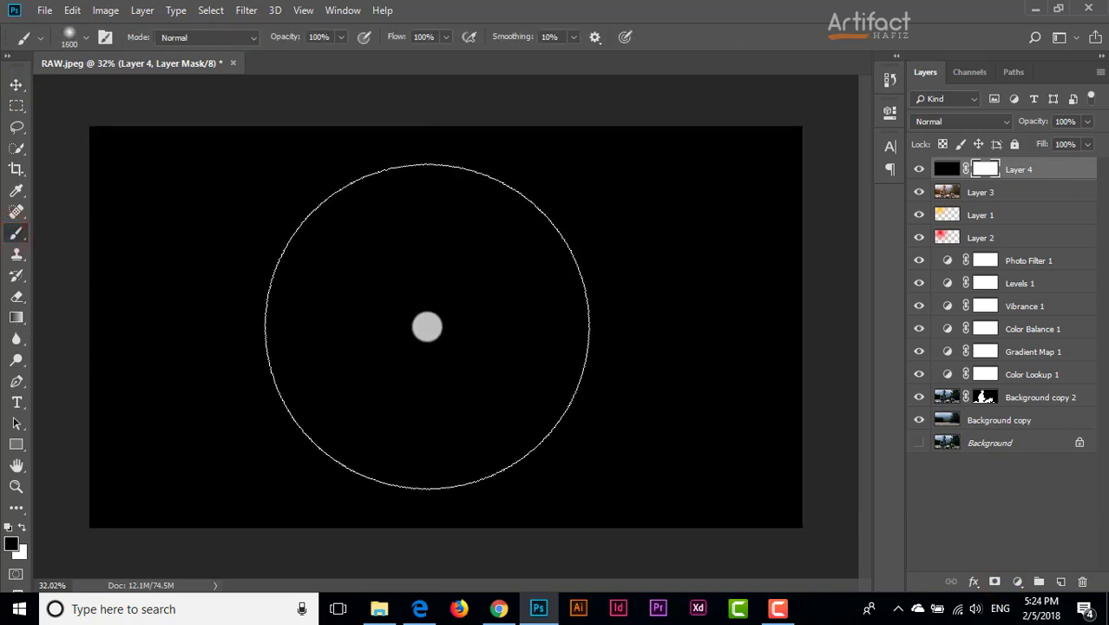
click(430, 326)
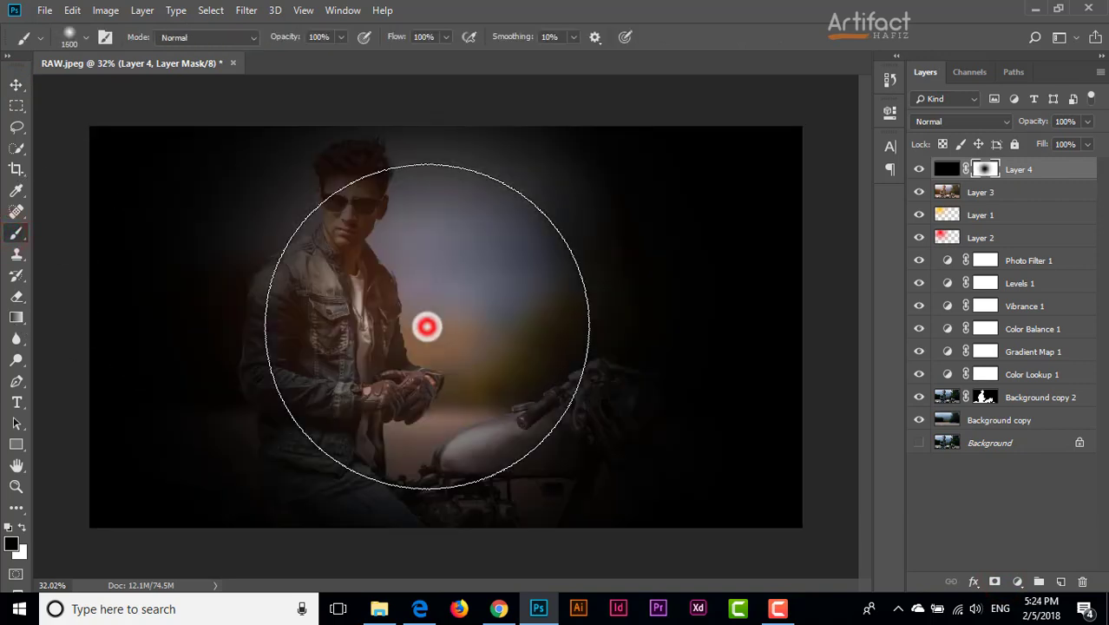
Step: Scale the mask's soft opening to about 297% and center it over the man
click(16, 84)
key(ctrl+minus)
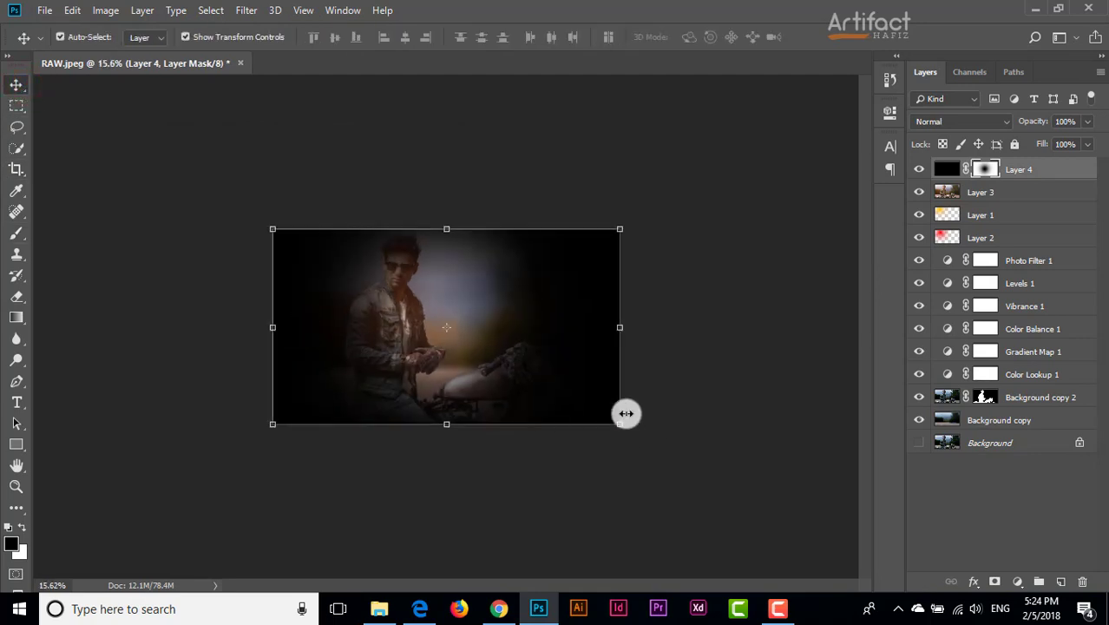
drag(620, 423, 848, 552)
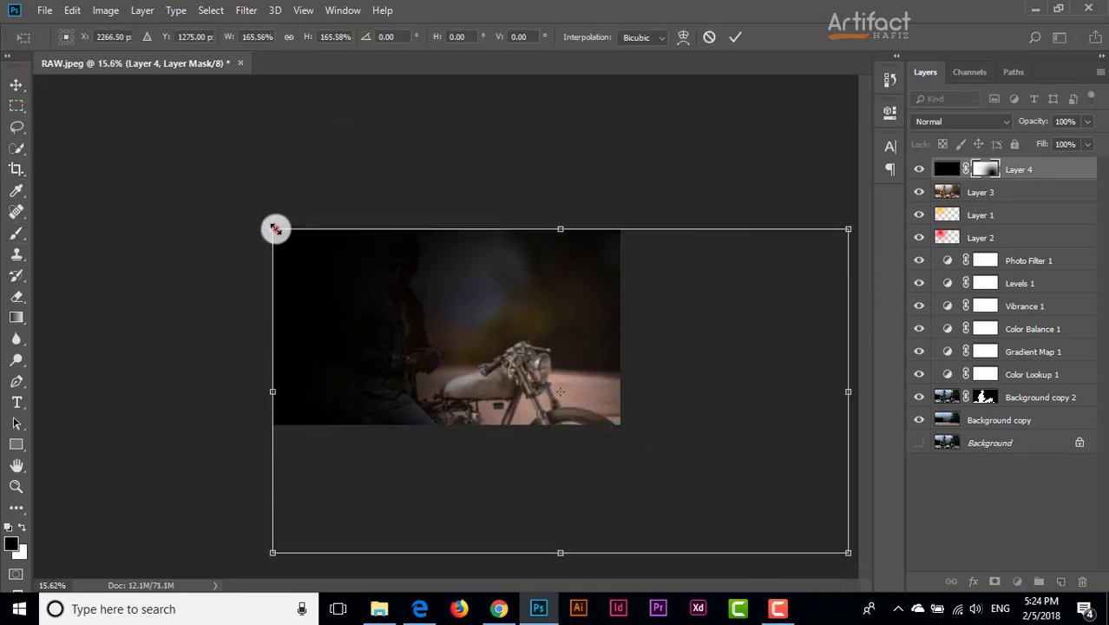
drag(273, 229, 33, 87)
key(ctrl+minus)
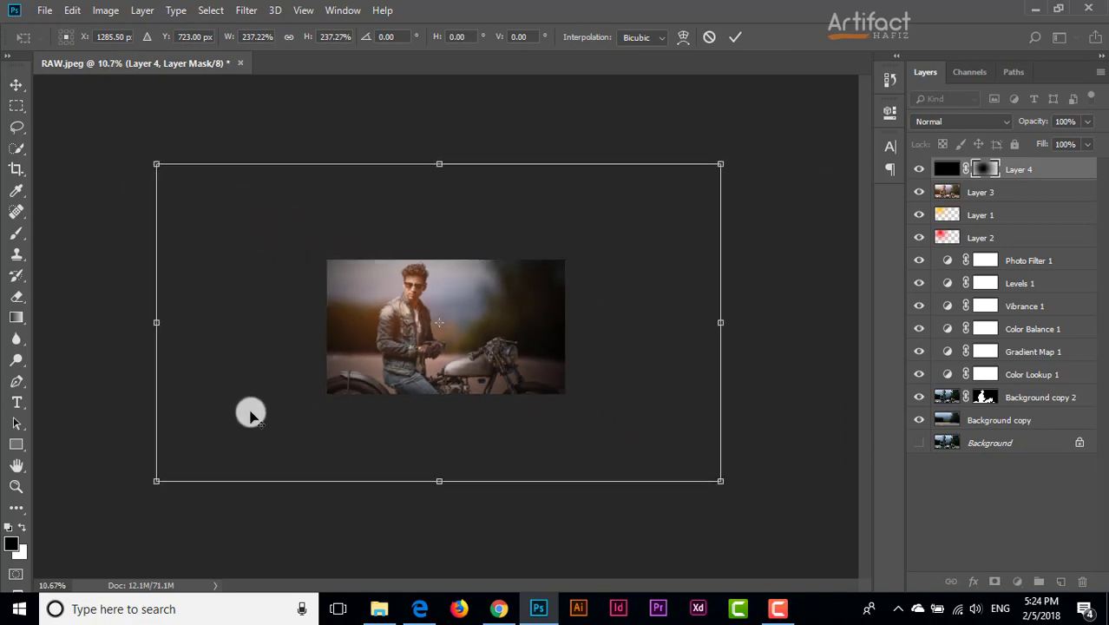
drag(244, 354, 227, 345)
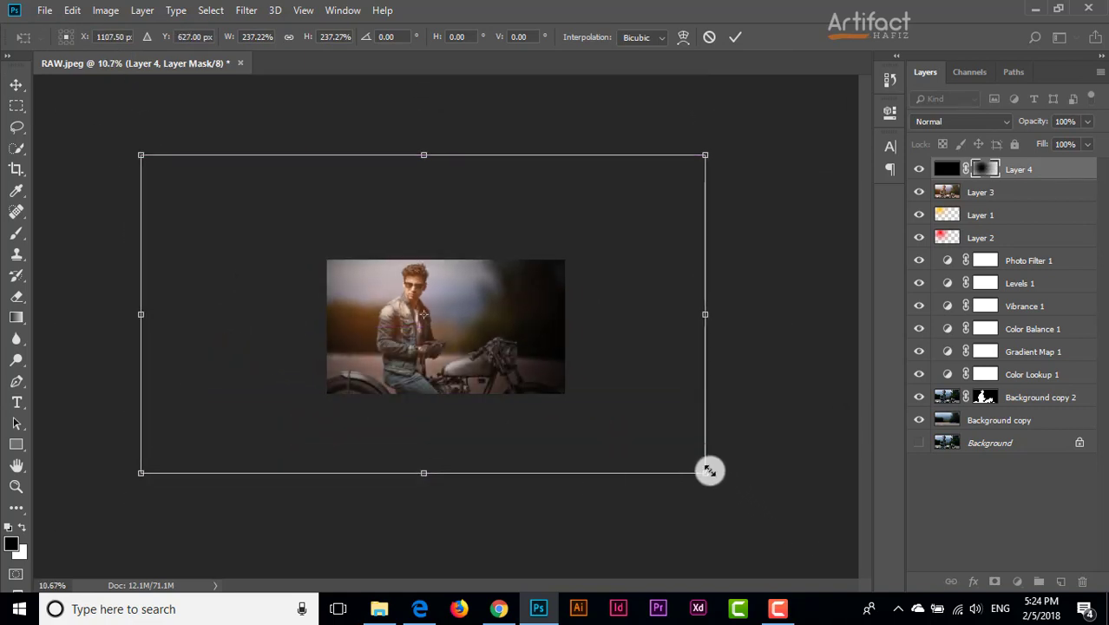
drag(706, 472, 758, 507)
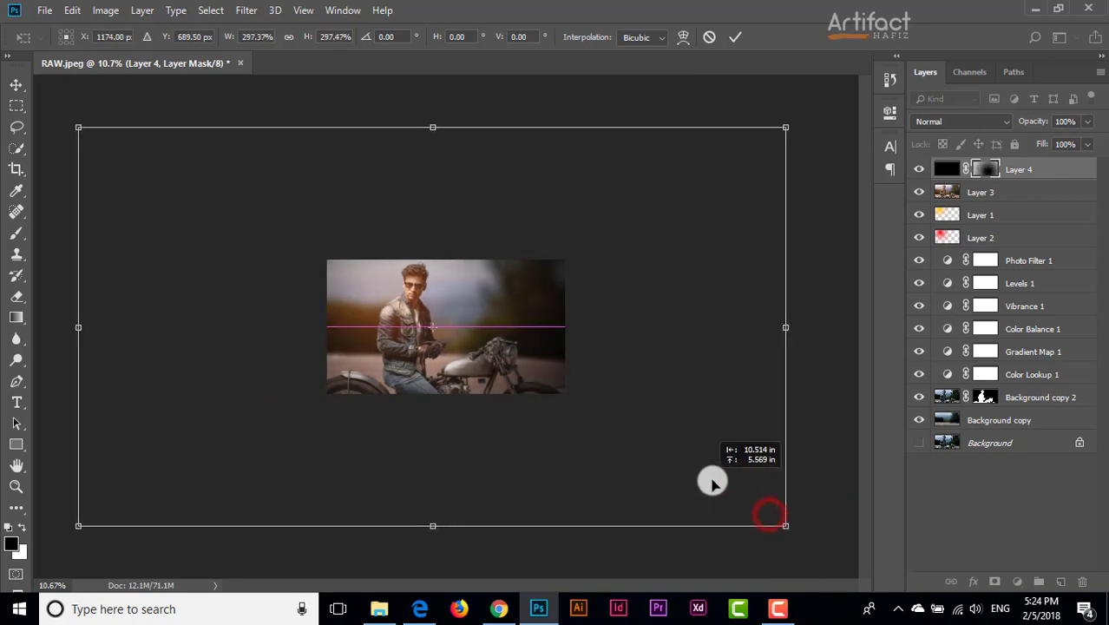
mouse_move(680, 470)
mouse_down()
mouse_move(698, 480)
mouse_move(712, 456)
mouse_up()
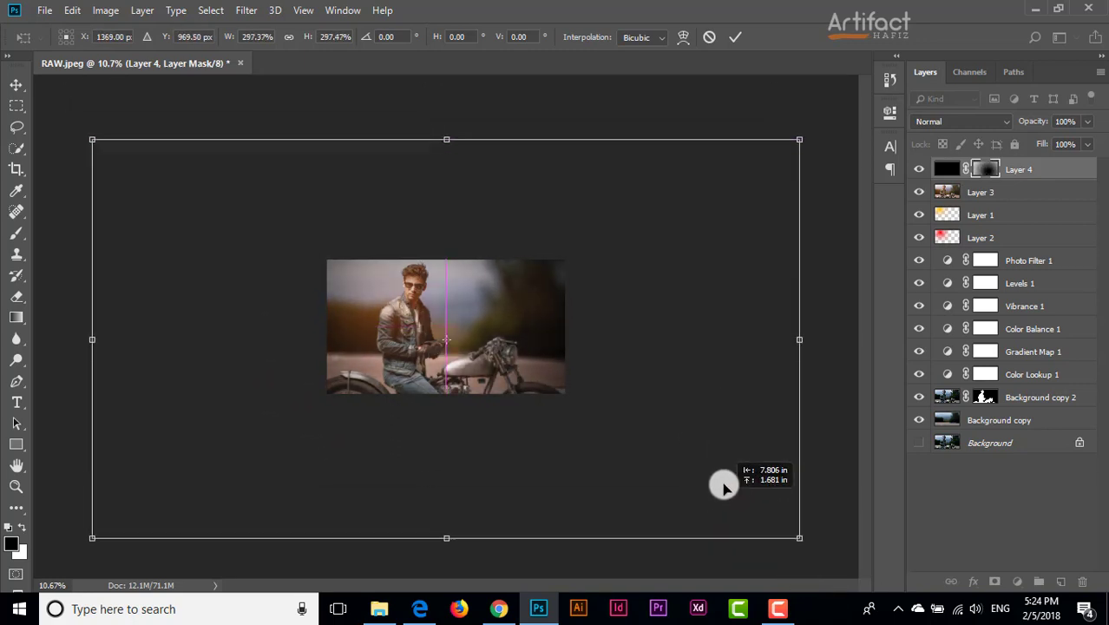
key(ctrl+plus)
key(ctrl+plus)
key(ctrl+plus)
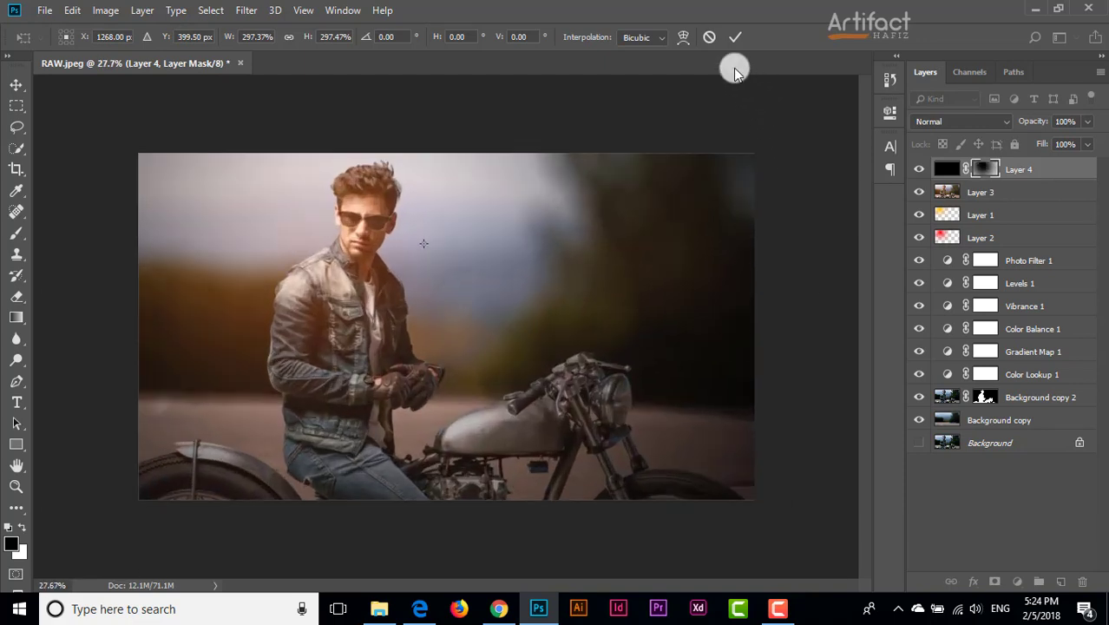
click(735, 37)
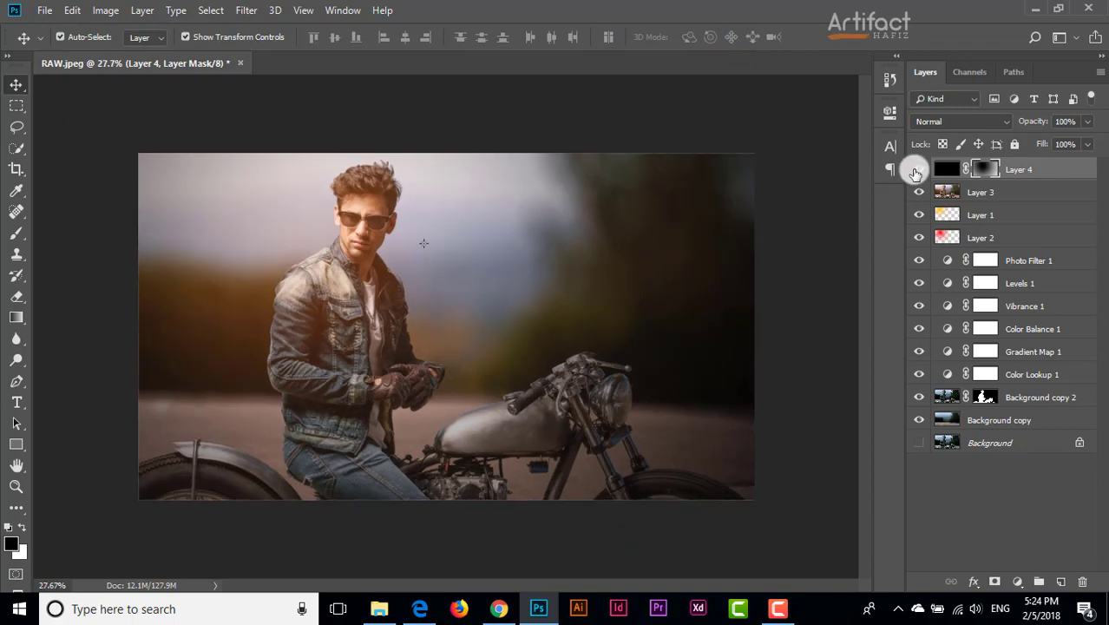
Step: Lower the black vignette Layer 4 to 63% opacity, toggling it to compare
click(917, 169)
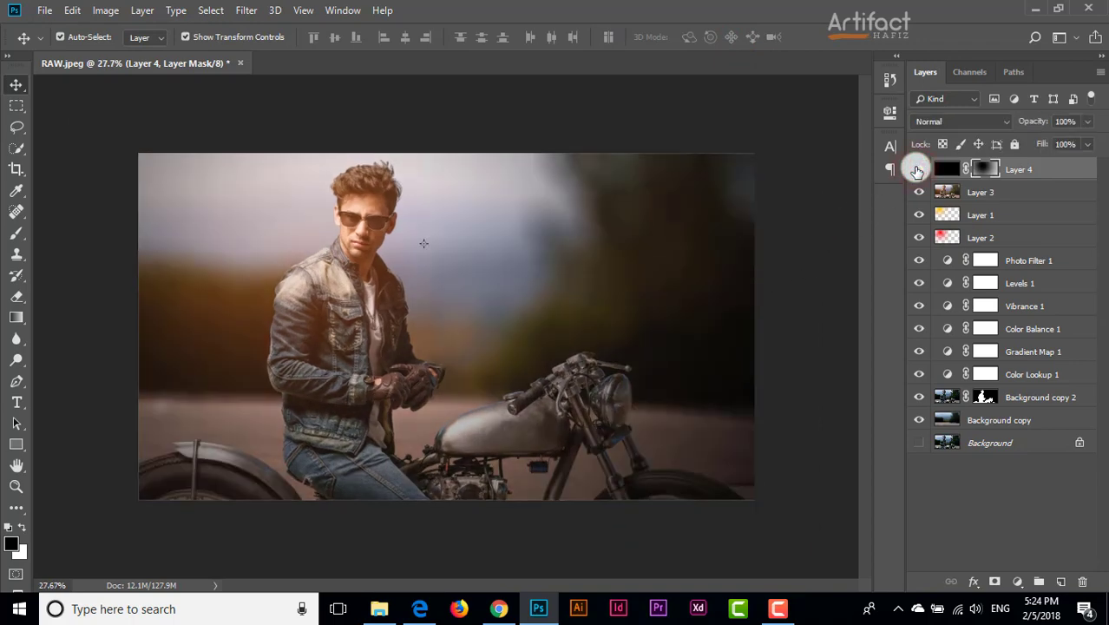
click(1050, 169)
click(1090, 122)
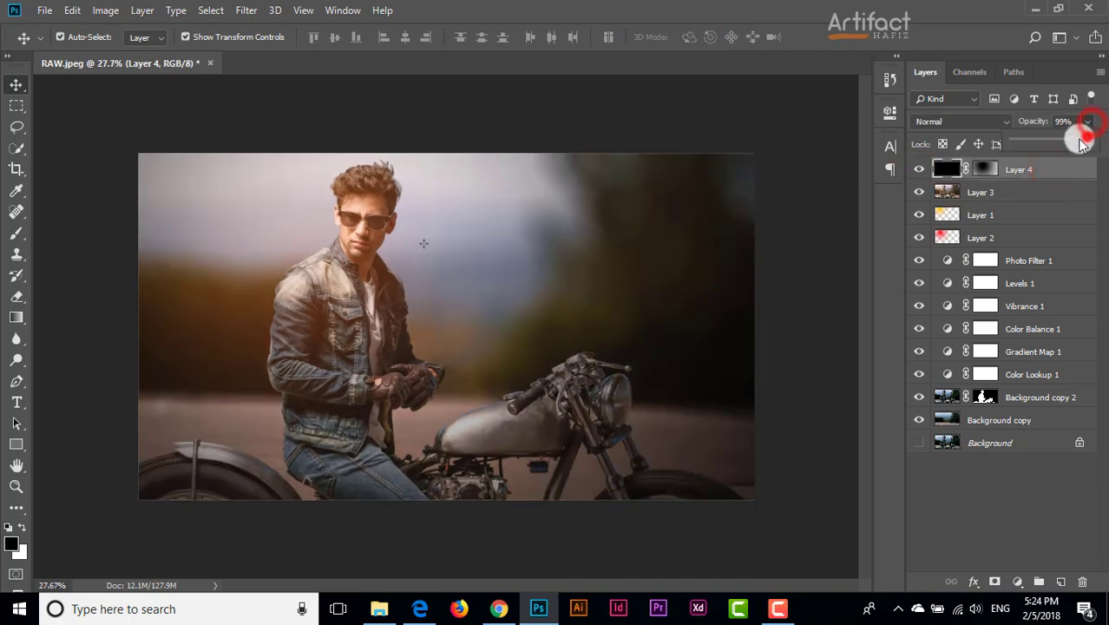
drag(1091, 137, 1060, 142)
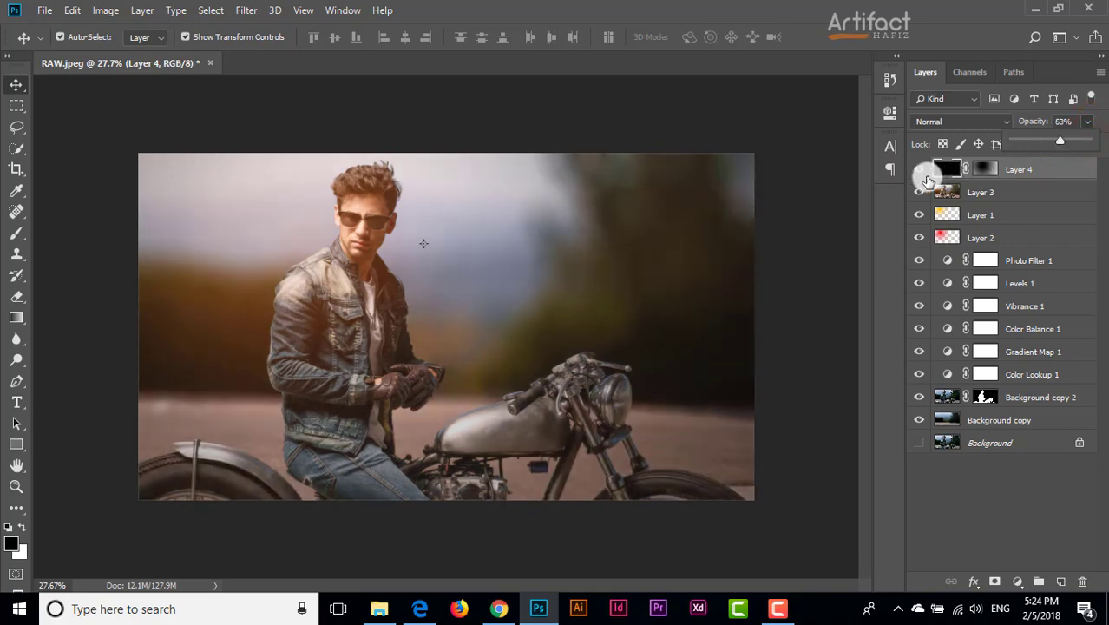
click(922, 170)
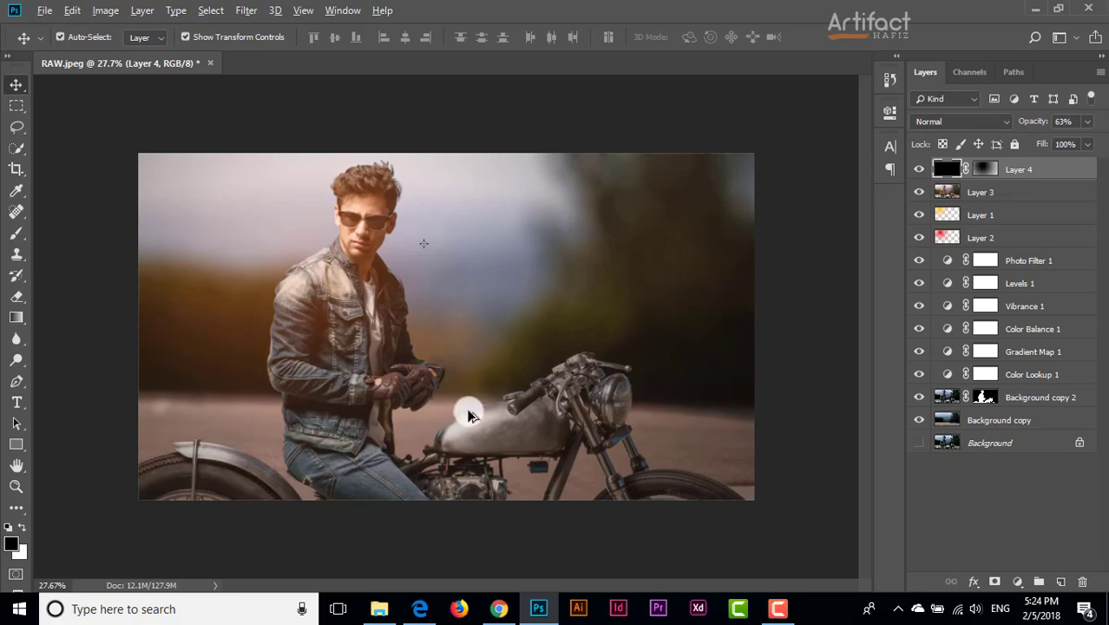
Step: Raise the vignette layer's opacity to 71% after comparing again
scroll(470, 401, up, 2)
scroll(469, 401, down, 1)
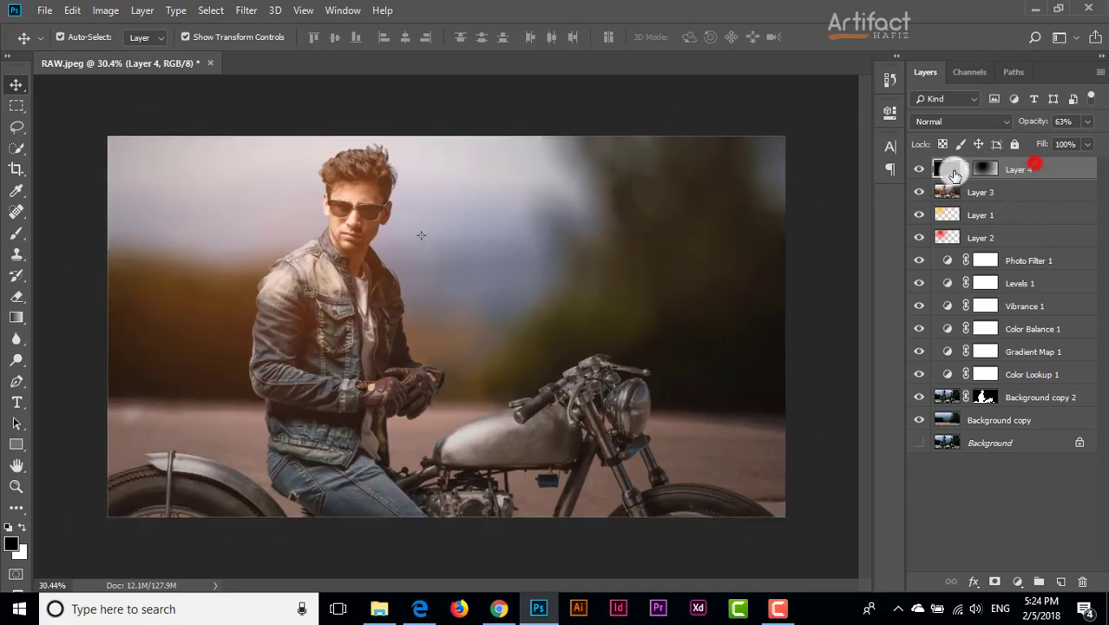
click(919, 169)
click(1017, 170)
click(1088, 122)
drag(1068, 143, 1076, 141)
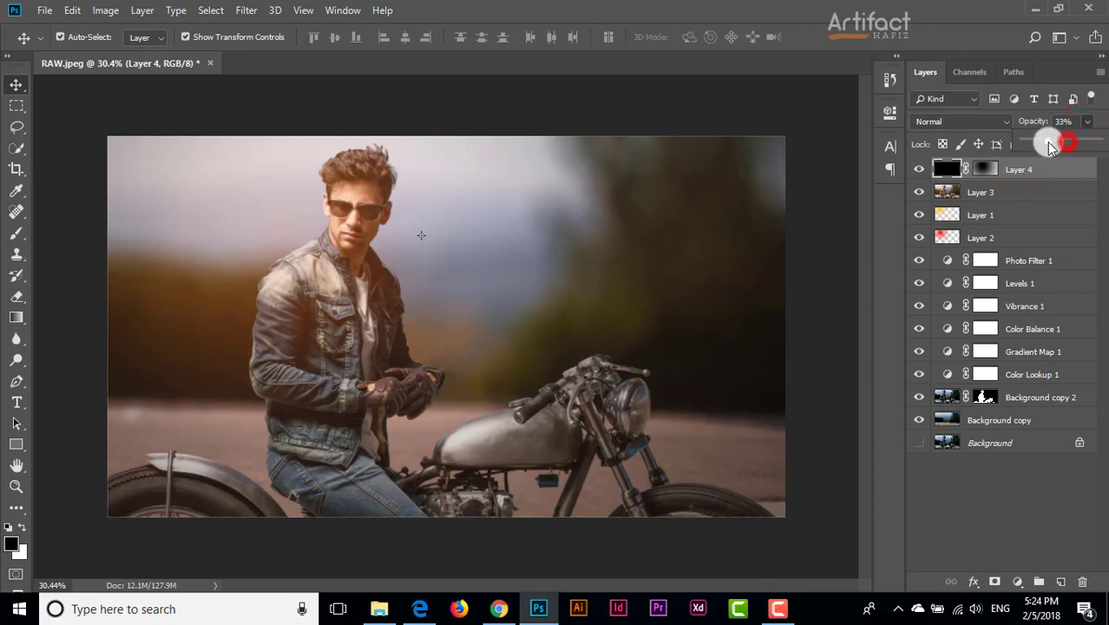
click(1020, 194)
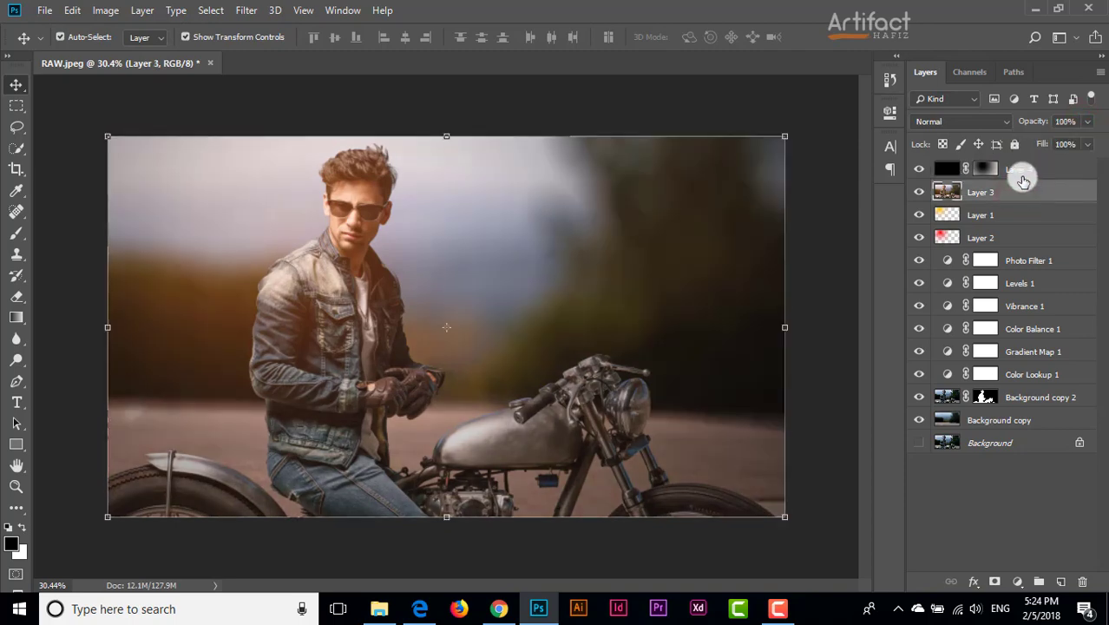
click(1020, 169)
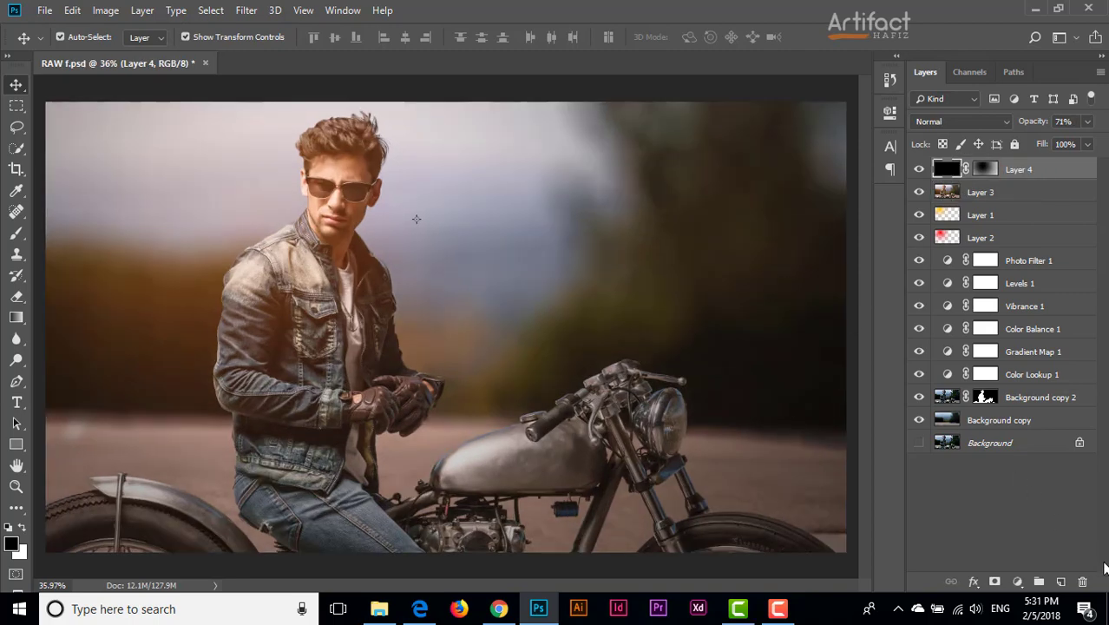
Step: Add a new Layer 5 and set the brush foreground colour to orange ffa31a
click(1060, 581)
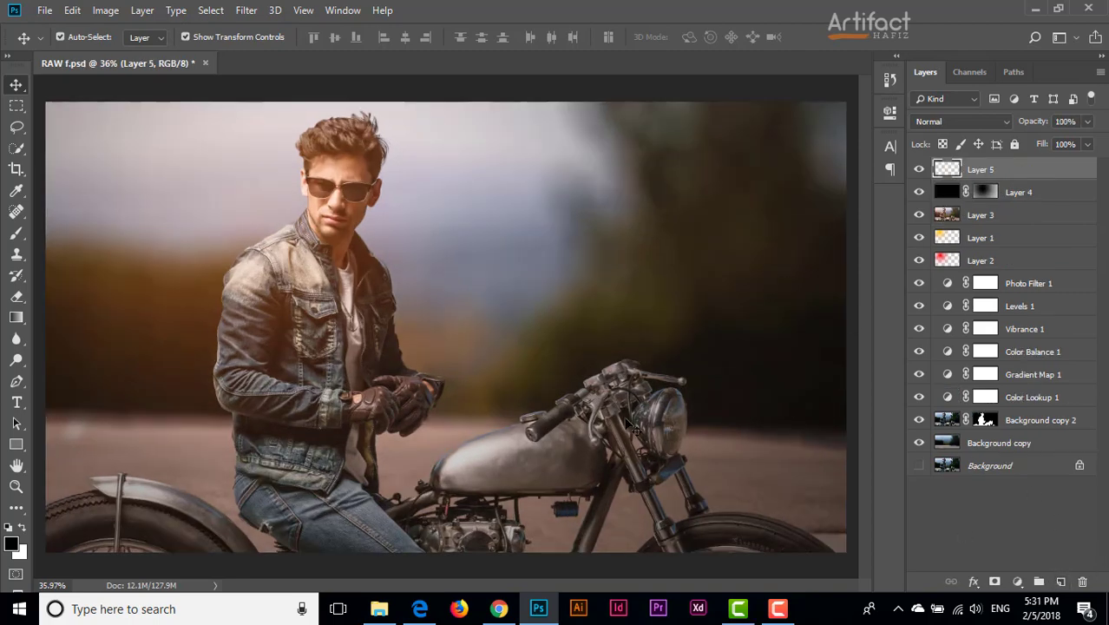
click(16, 233)
click(12, 545)
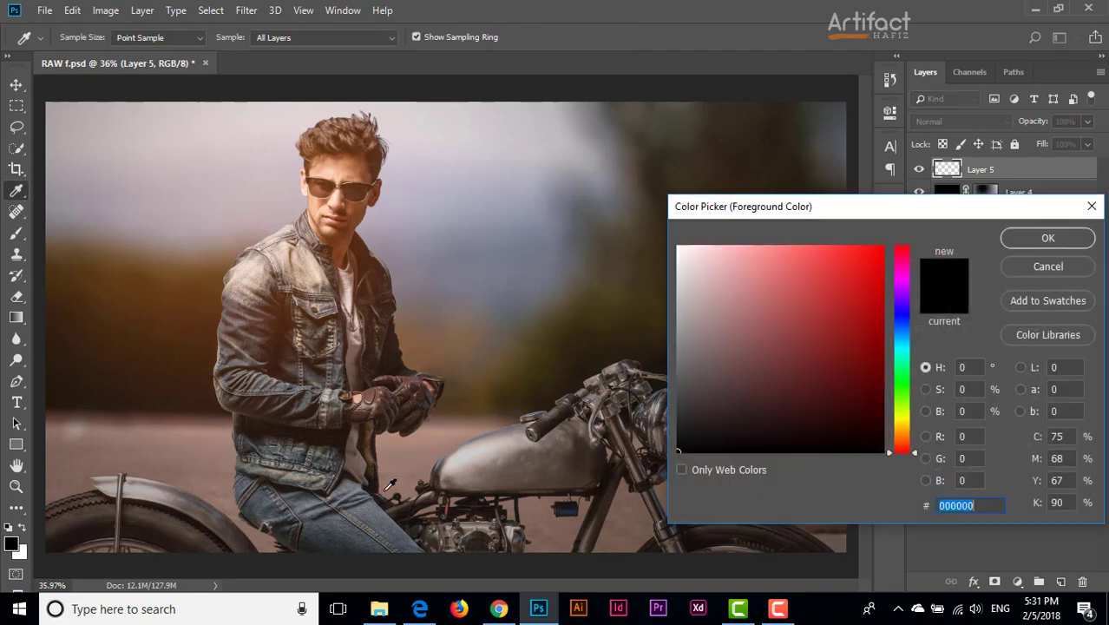
drag(901, 438, 895, 427)
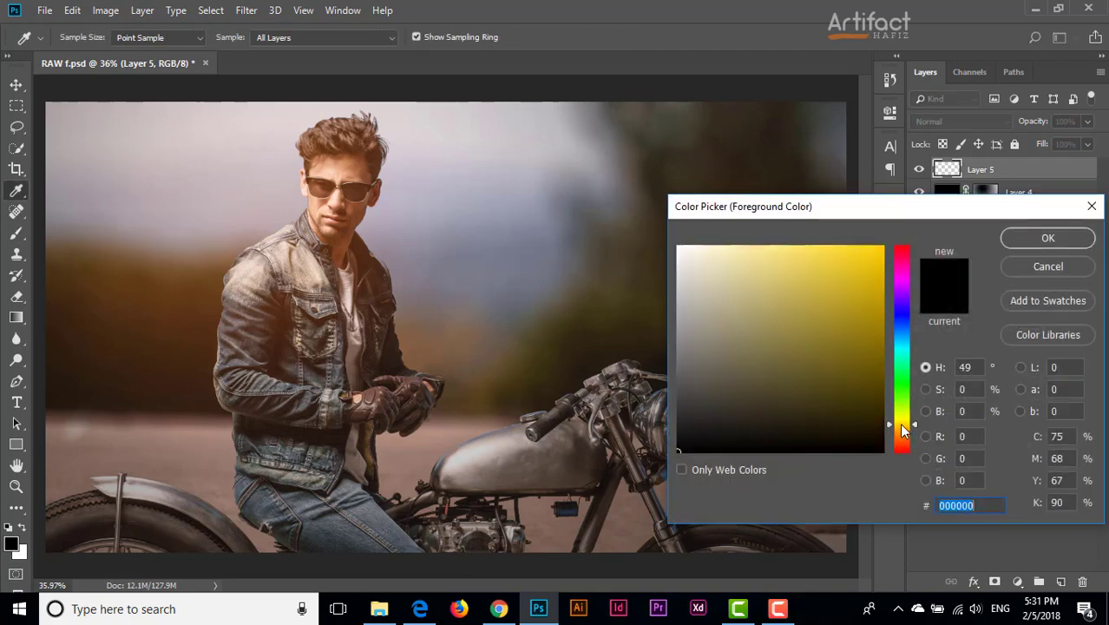
text(ffa31a)
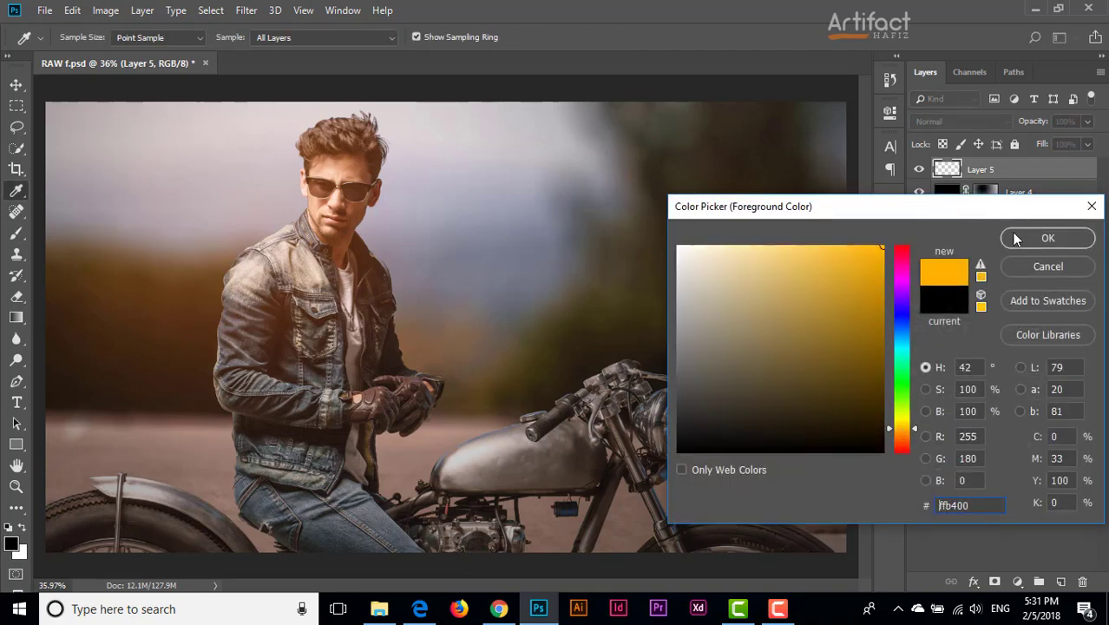
click(1048, 238)
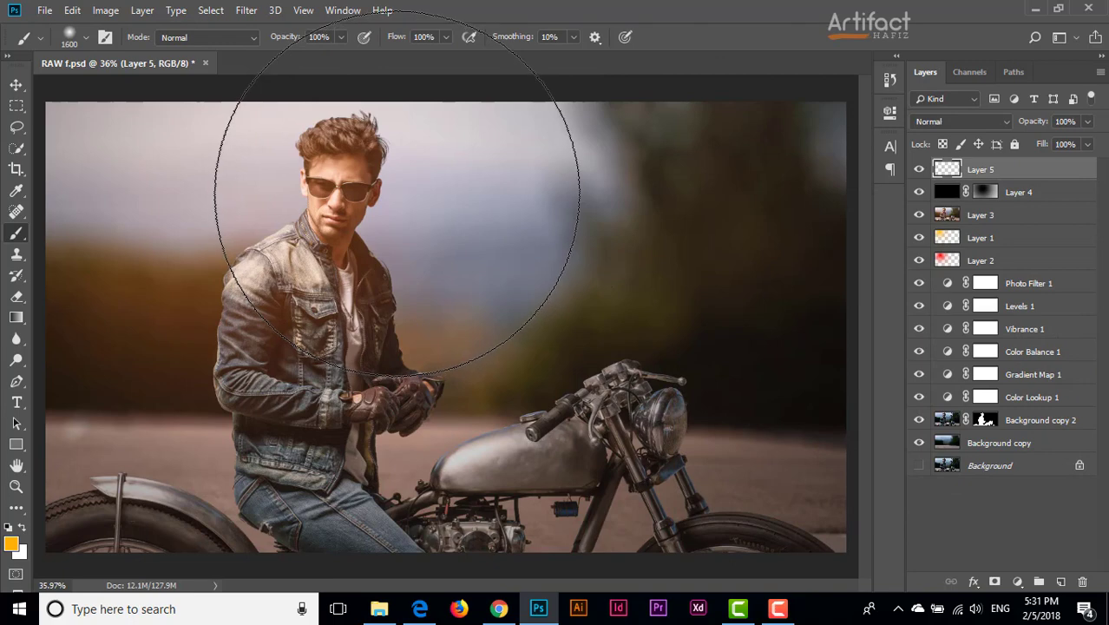
Step: Shrink the brush and paint an amber dab on the rider's left sunglasses lens
key(bracketleft)
key(bracketleft)
key(bracketleft)
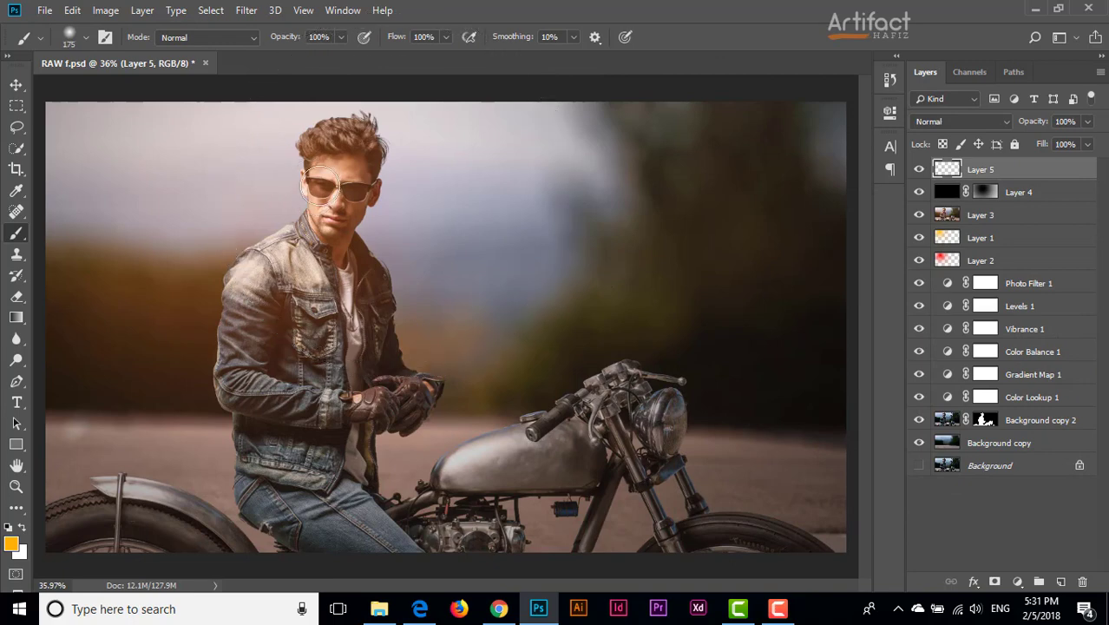
key(bracketleft)
key(bracketleft)
key(bracketleft)
scroll(320, 198, up, 1)
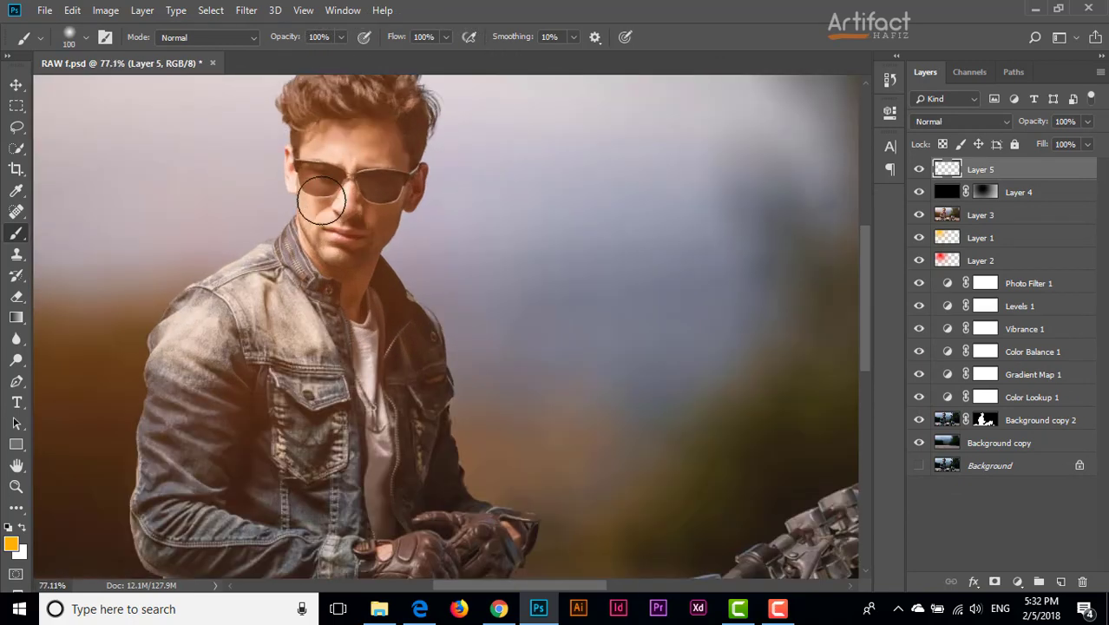
scroll(319, 198, up, 1)
scroll(318, 198, up, 1)
key(bracketleft)
key(bracketleft)
key(bracketleft)
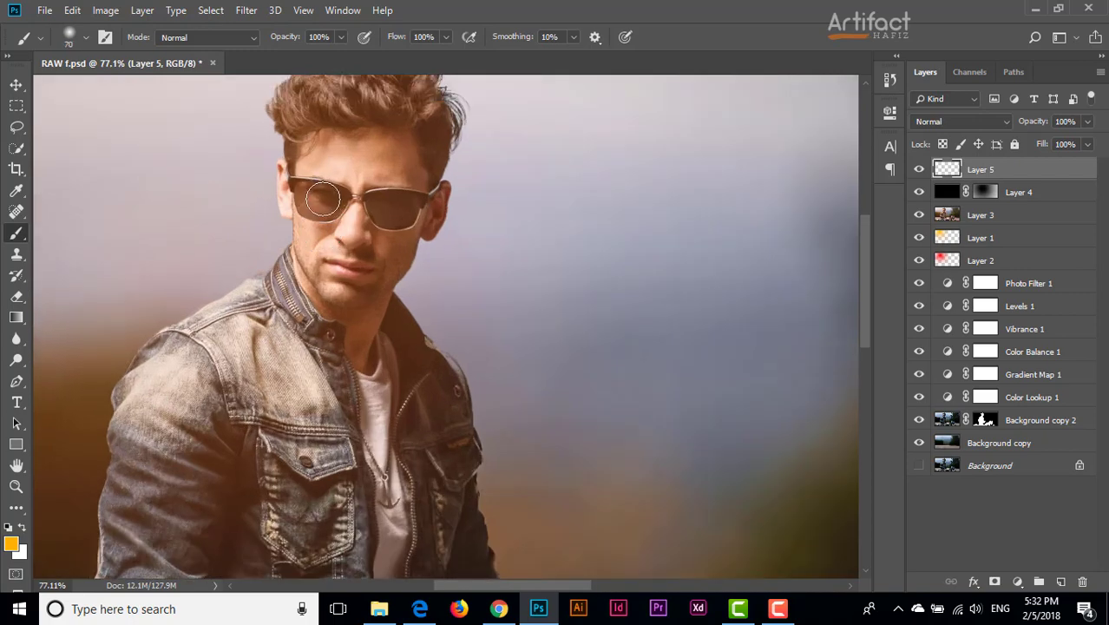
click(320, 199)
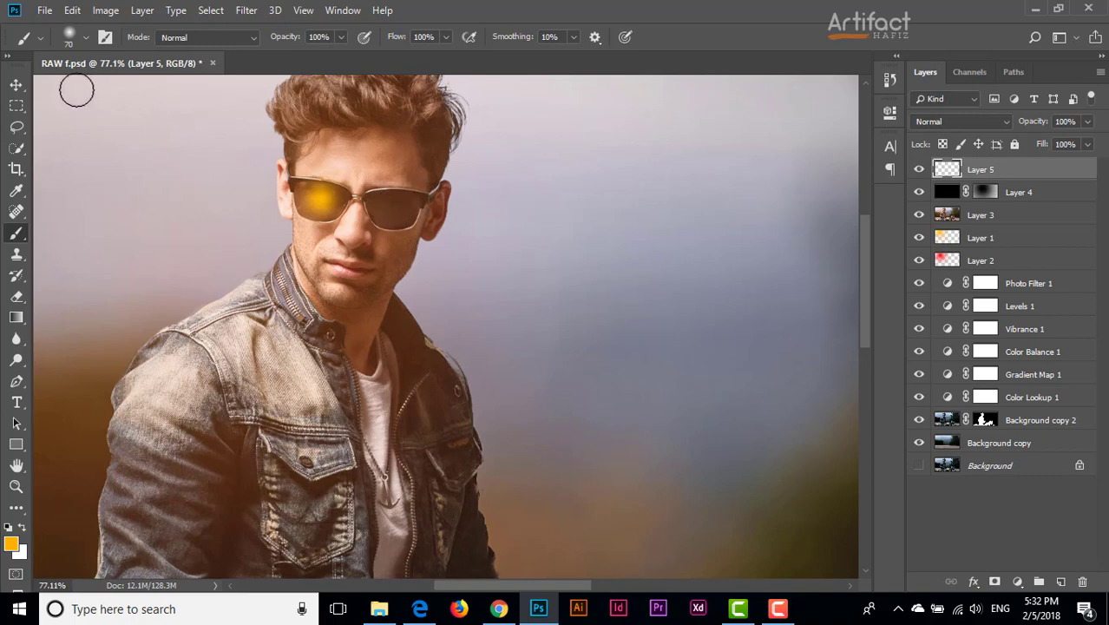
click(16, 85)
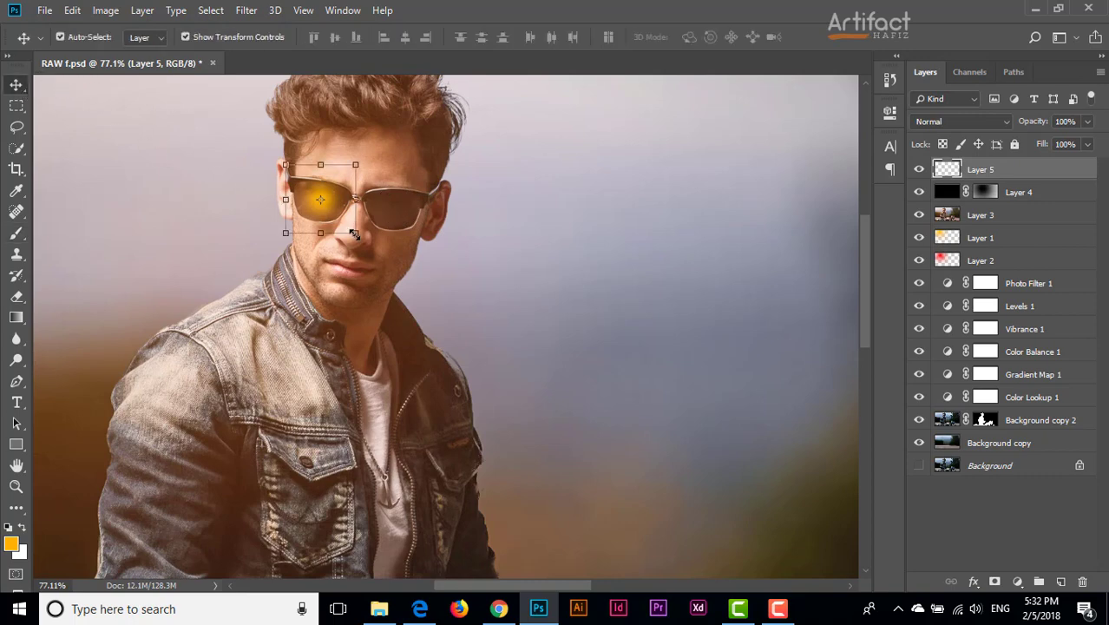
Step: Enlarge the amber glow and position it over the left lens
drag(355, 233, 390, 268)
drag(287, 168, 275, 154)
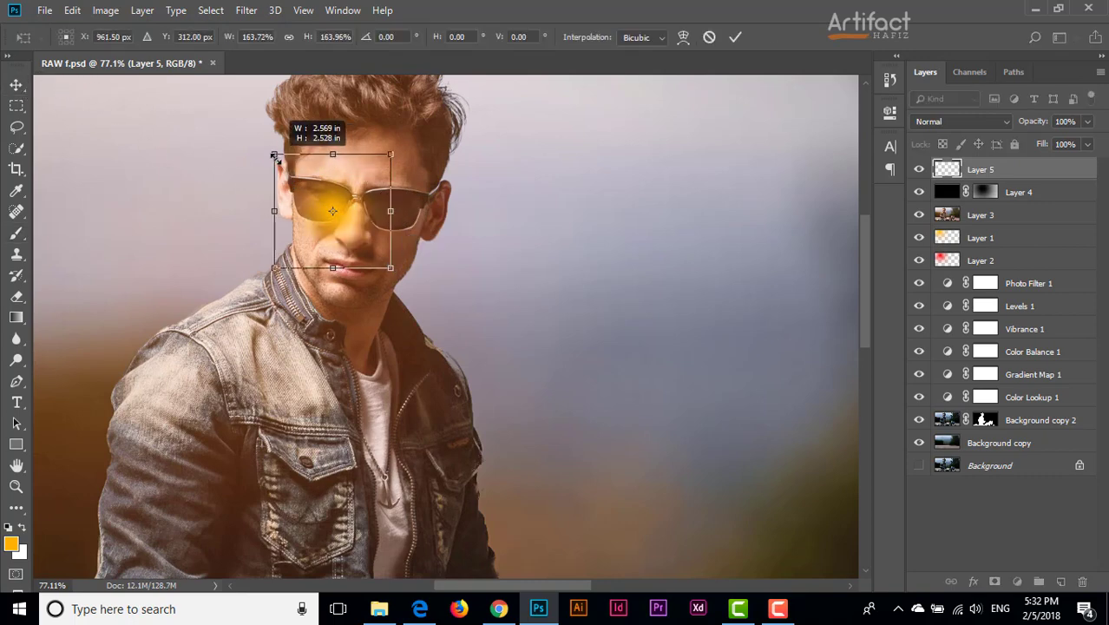
drag(305, 198, 293, 185)
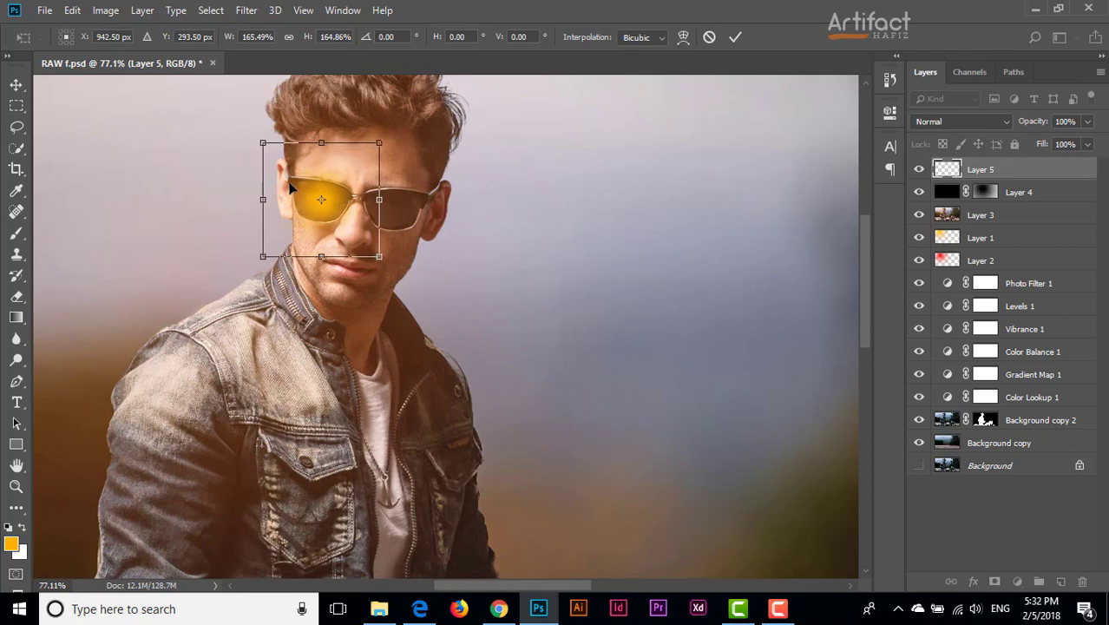
click(735, 37)
Step: Set Layer 5 to Screen mode, shrink the glow to about 83%, and duplicate the layer
click(943, 120)
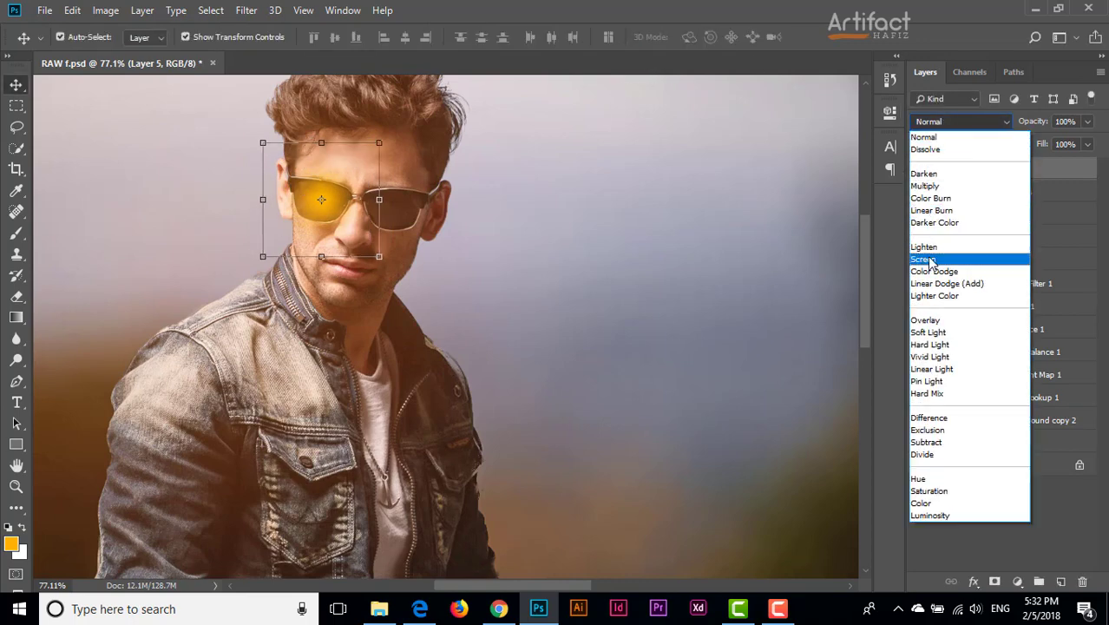
click(925, 260)
drag(381, 140, 360, 162)
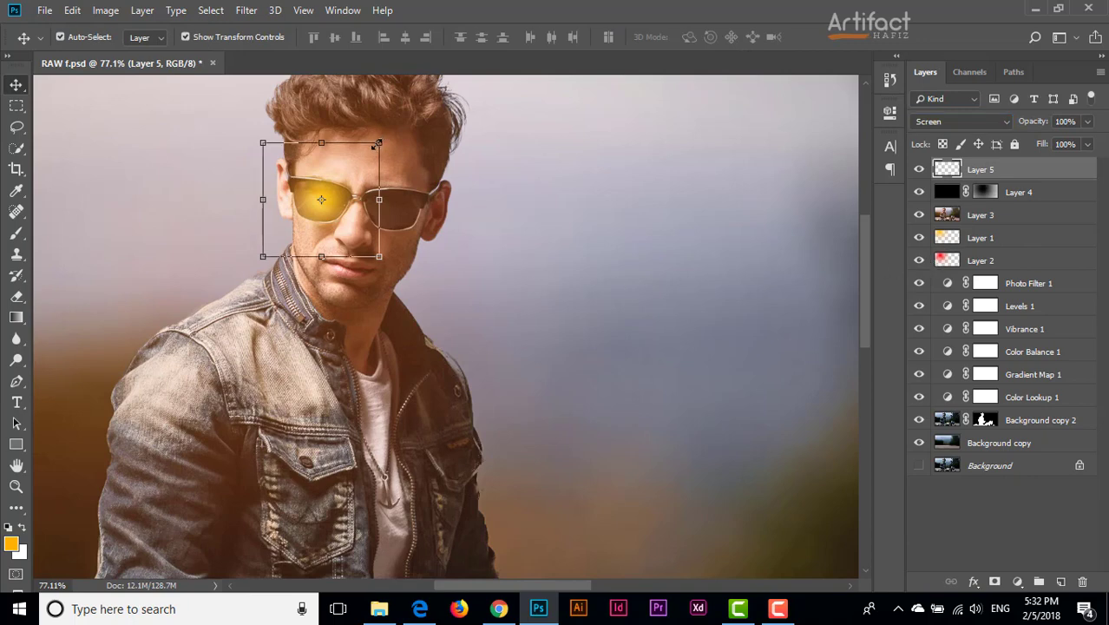
drag(343, 208, 352, 198)
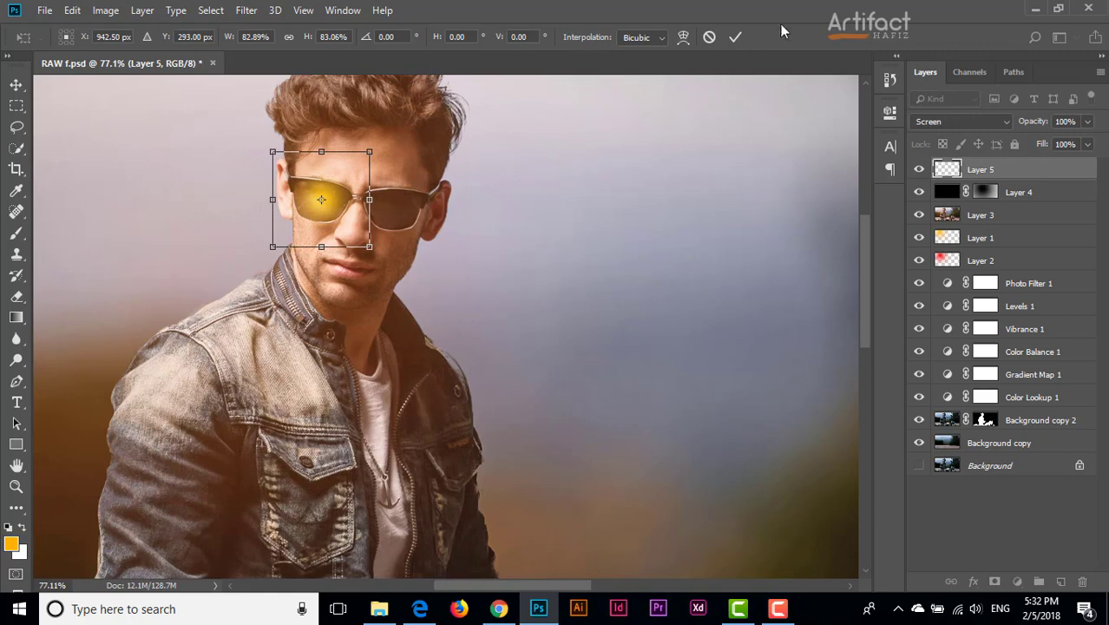
click(735, 37)
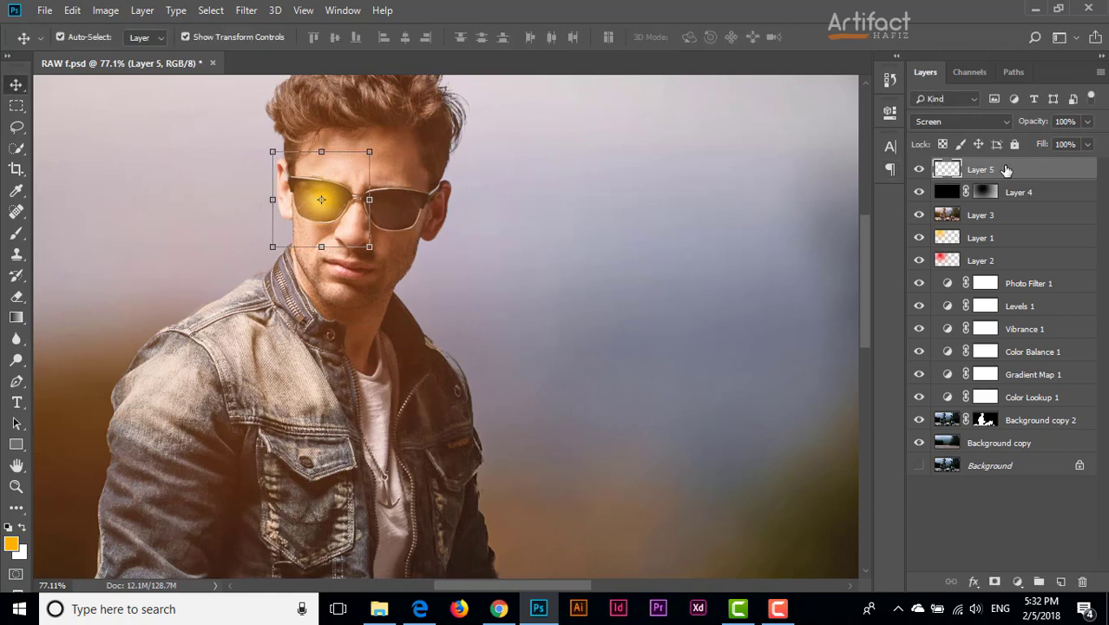
drag(1025, 169, 1061, 581)
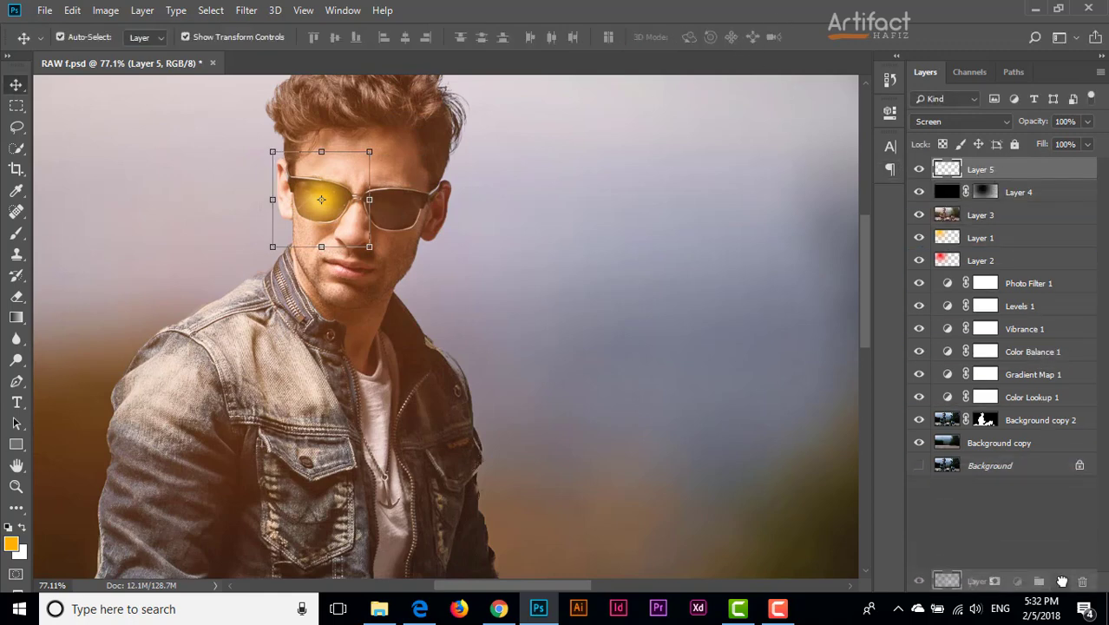
Step: Move the Layer 5 copy glow onto the right lens and scale it to about 81%
drag(338, 200, 410, 208)
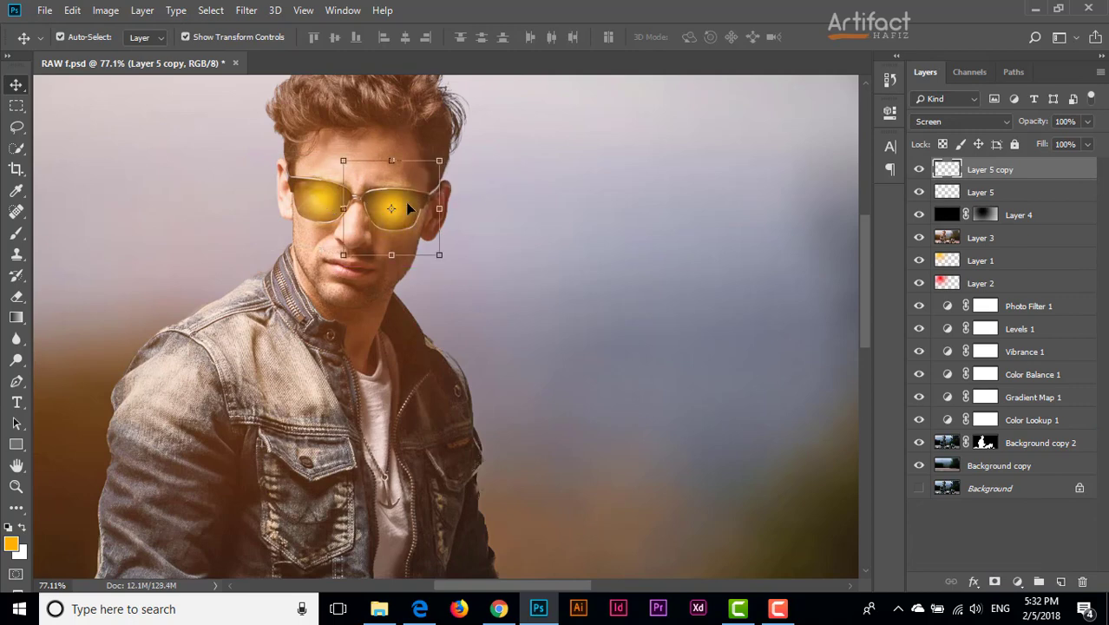
scroll(411, 209, up, 3)
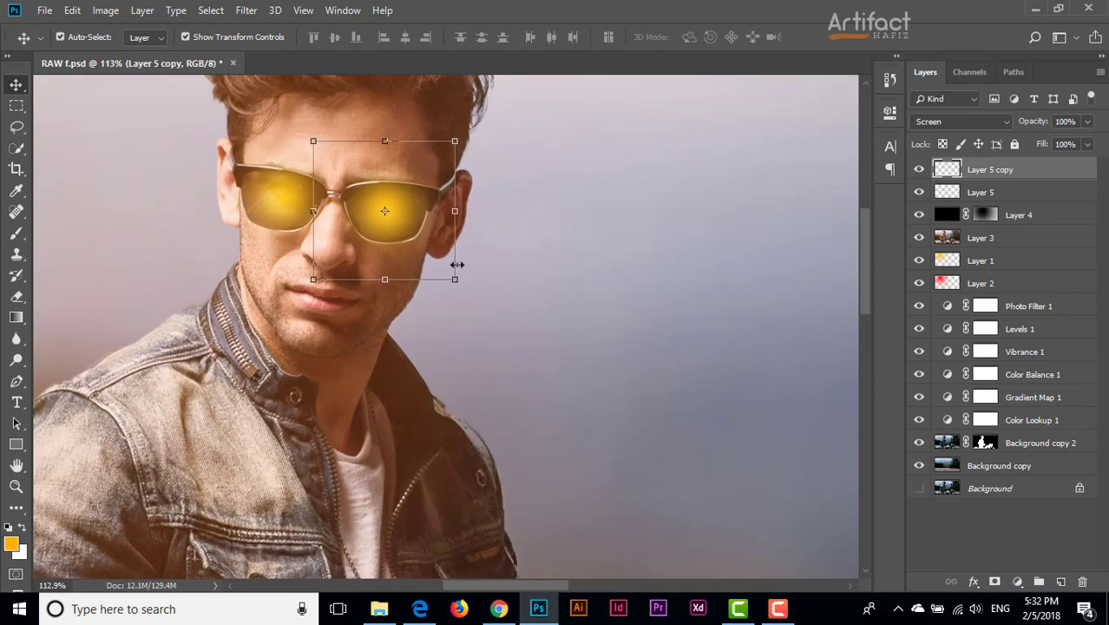
drag(455, 279, 428, 254)
drag(405, 211, 416, 225)
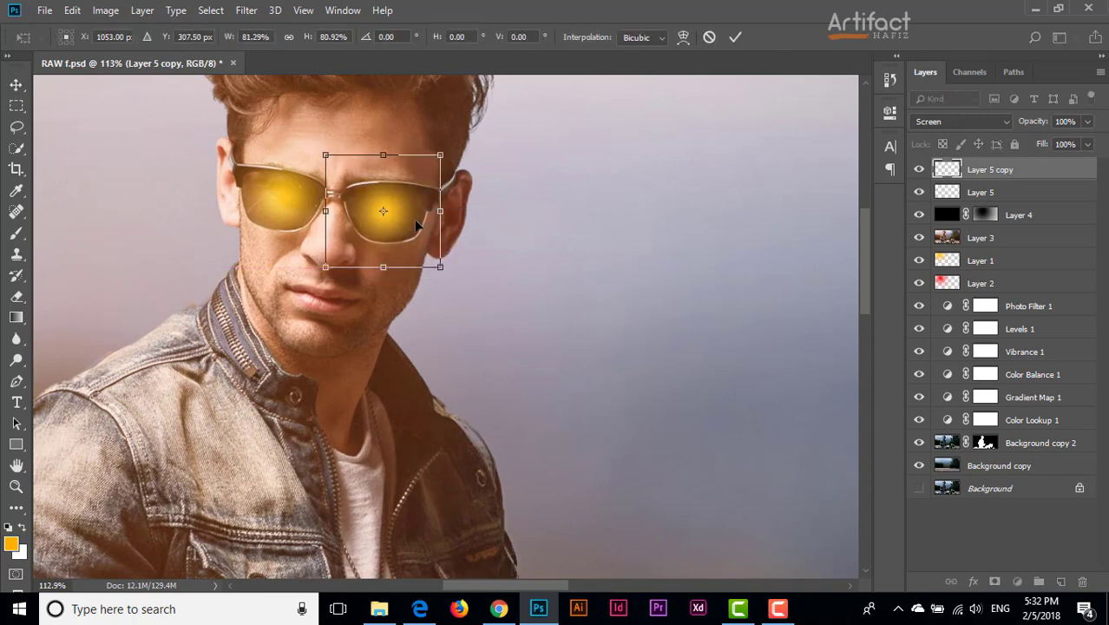
click(735, 36)
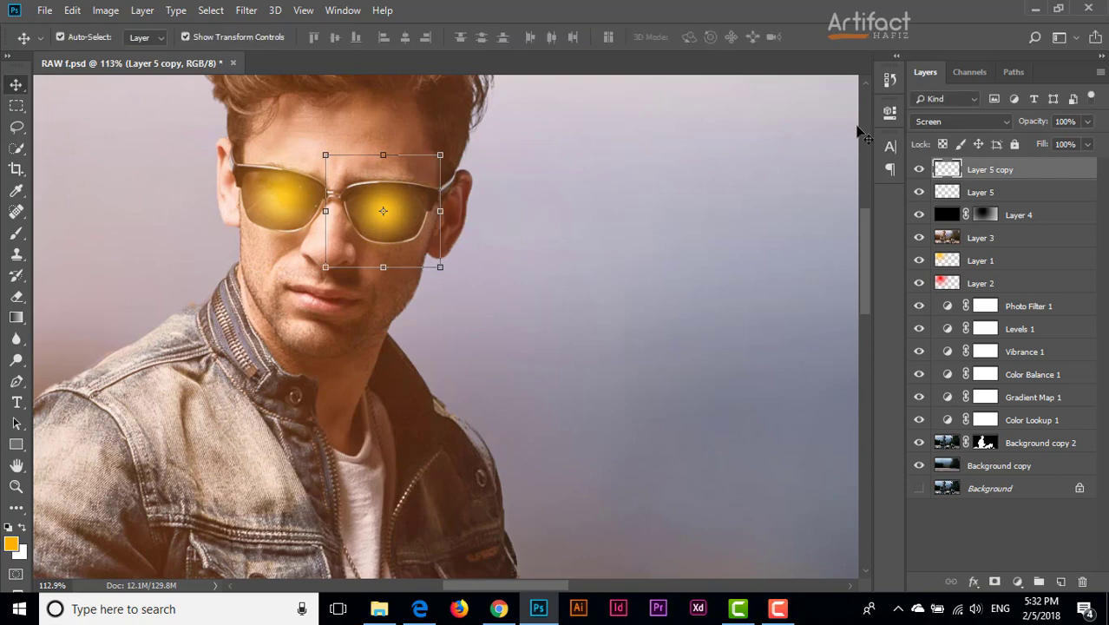
Step: Rescale Layer 5's glow to about 85% and reposition it over the left lens
click(986, 194)
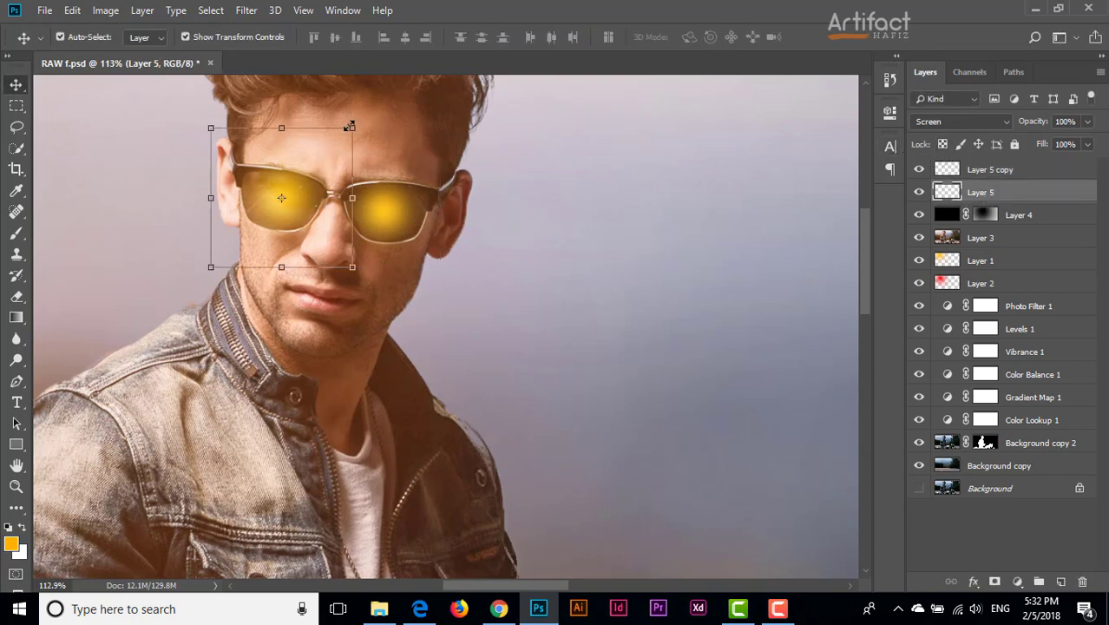
drag(354, 129, 325, 155)
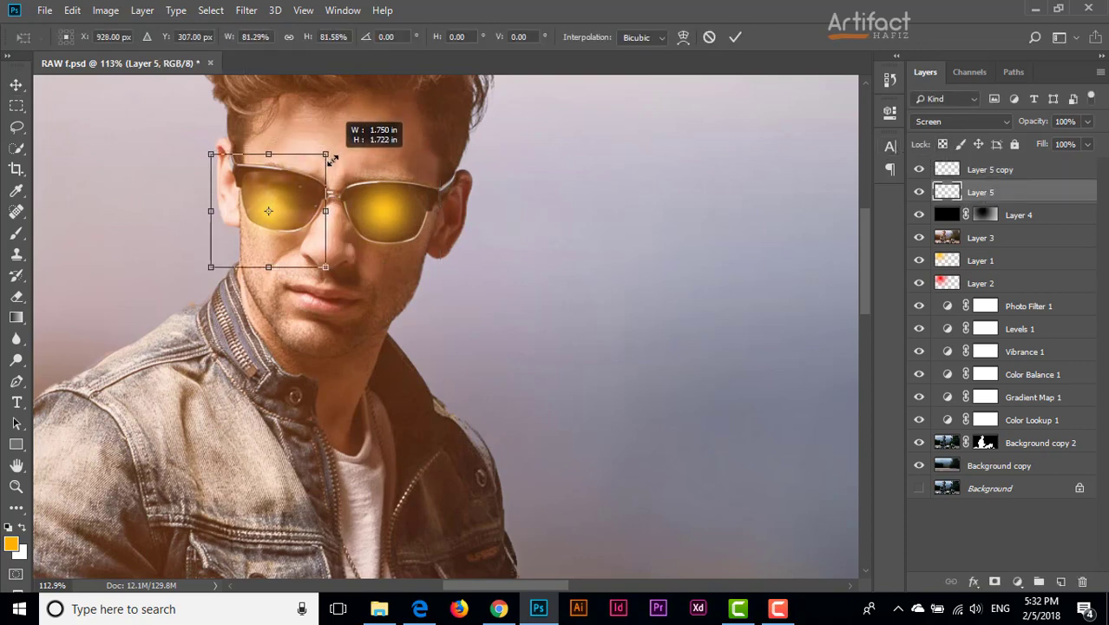
drag(303, 195, 309, 183)
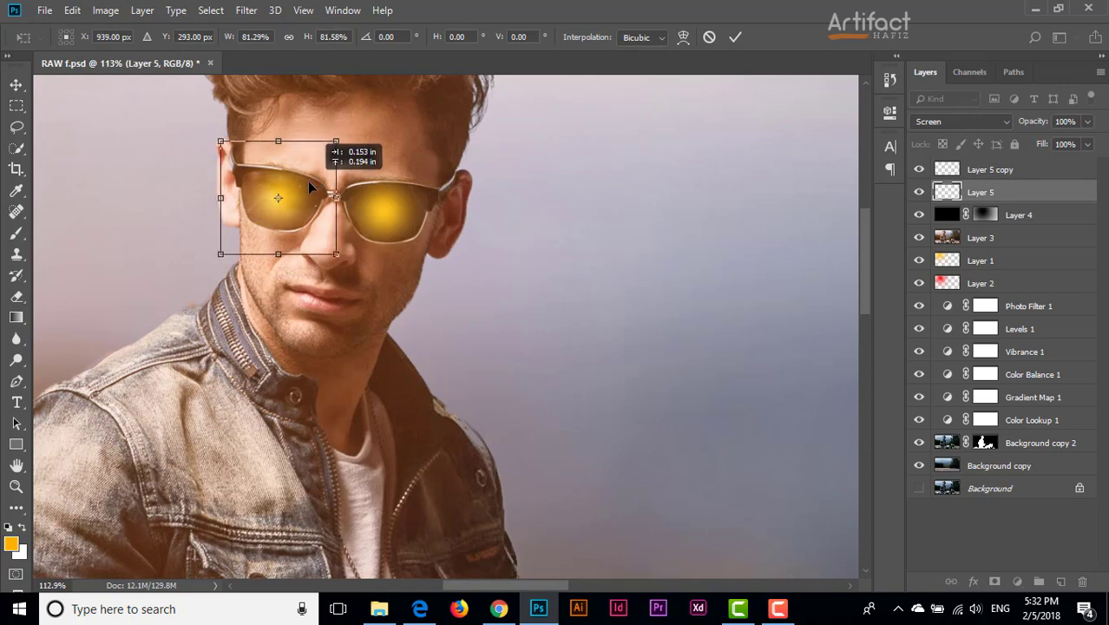
drag(334, 139, 341, 136)
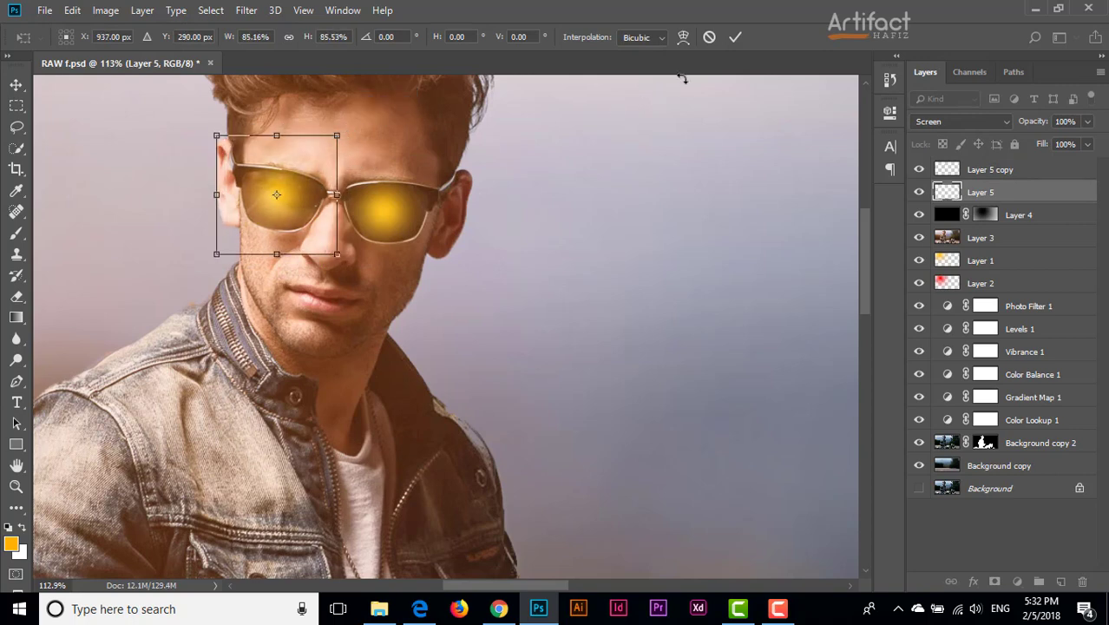
click(735, 38)
drag(297, 204, 298, 203)
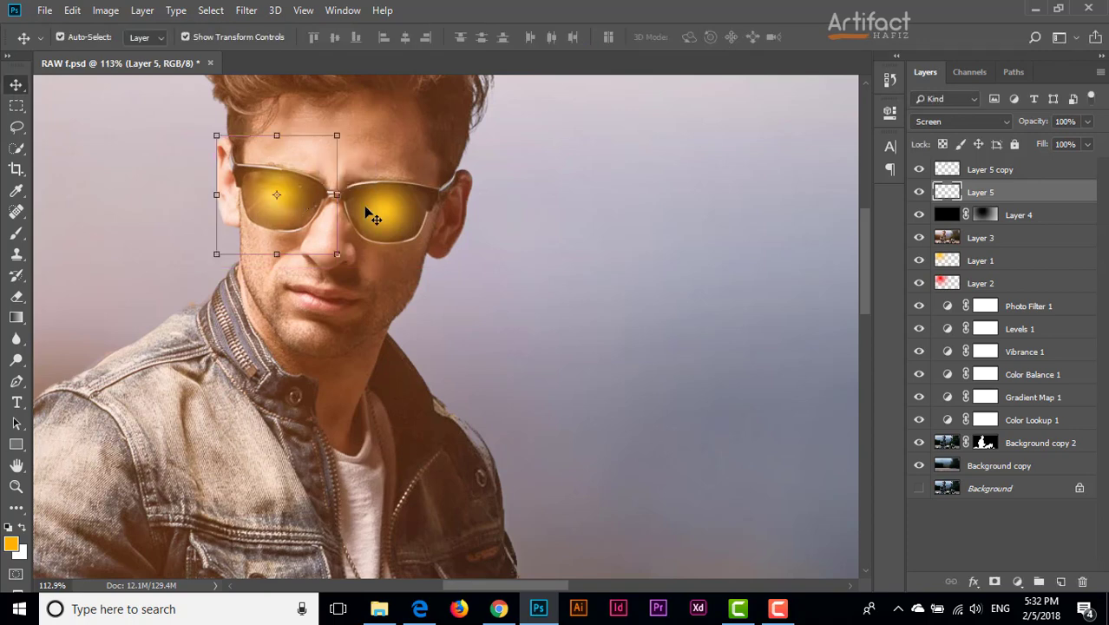
scroll(373, 217, down, 5)
Step: Select Layer 5 and Layer 5 copy together and make a first opacity reduction on both lens glows
key(m)
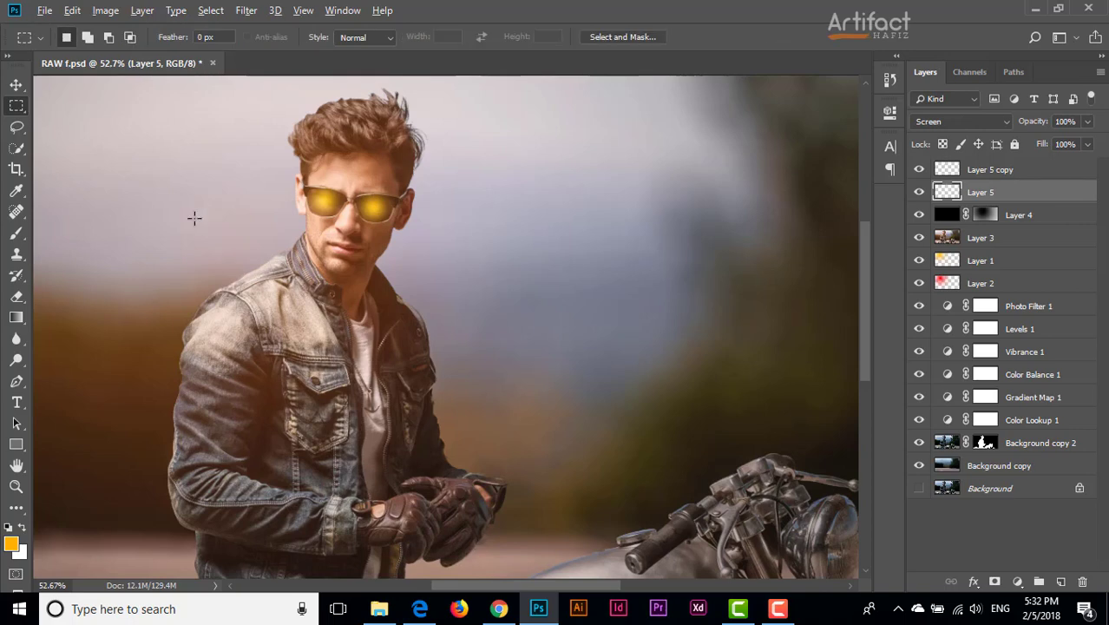
scroll(194, 218, down, 2)
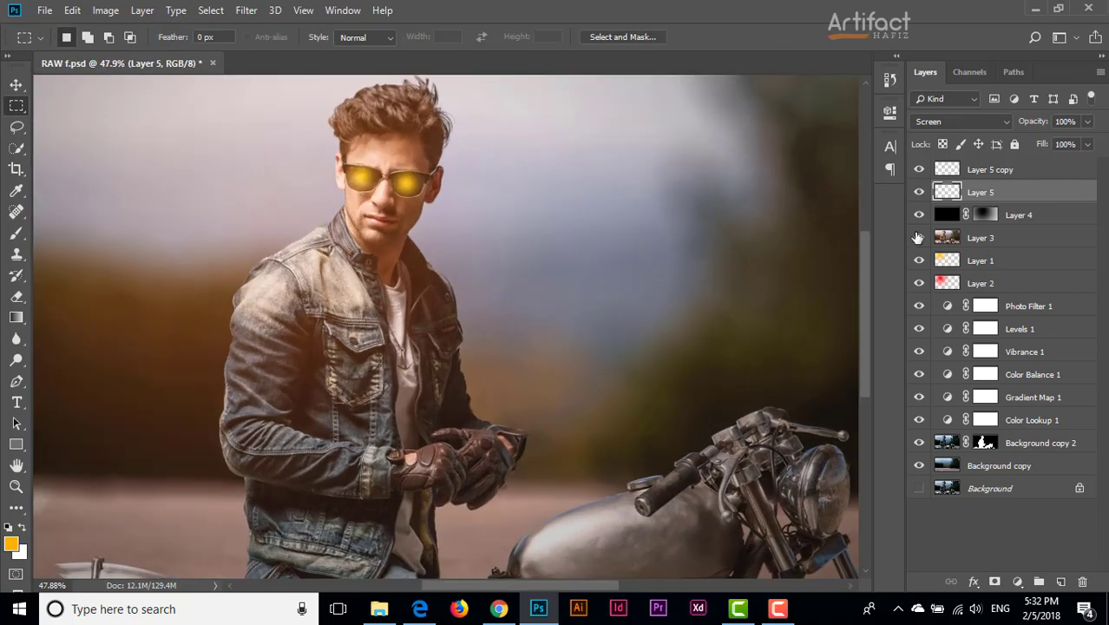
shift+click(1007, 170)
click(1088, 123)
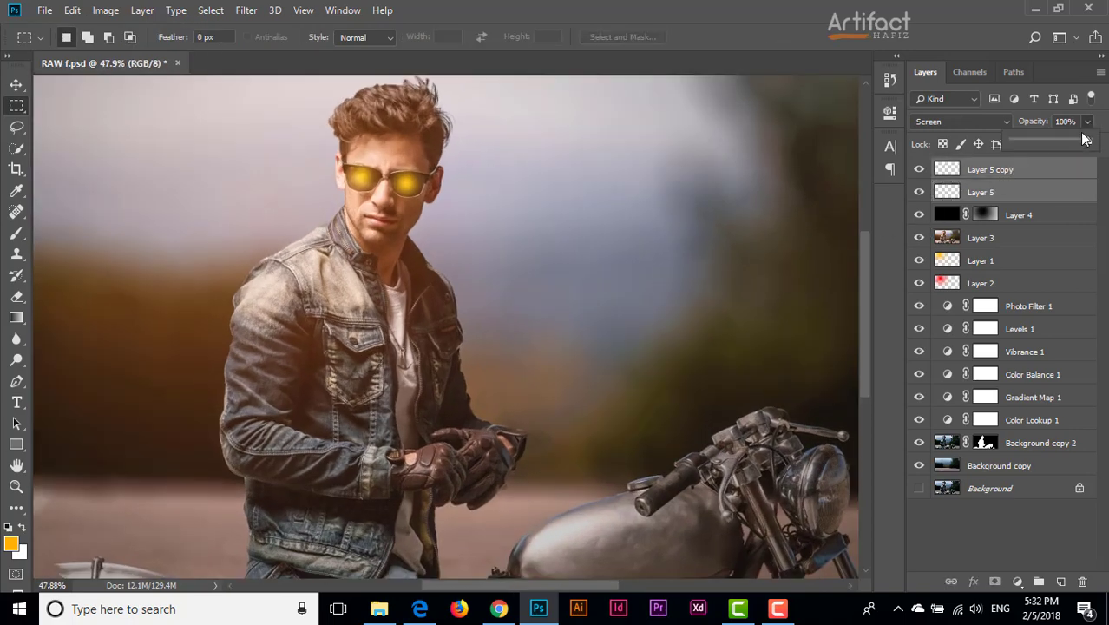
mouse_move(1090, 148)
mouse_down()
mouse_move(1019, 152)
mouse_move(1035, 151)
mouse_up()
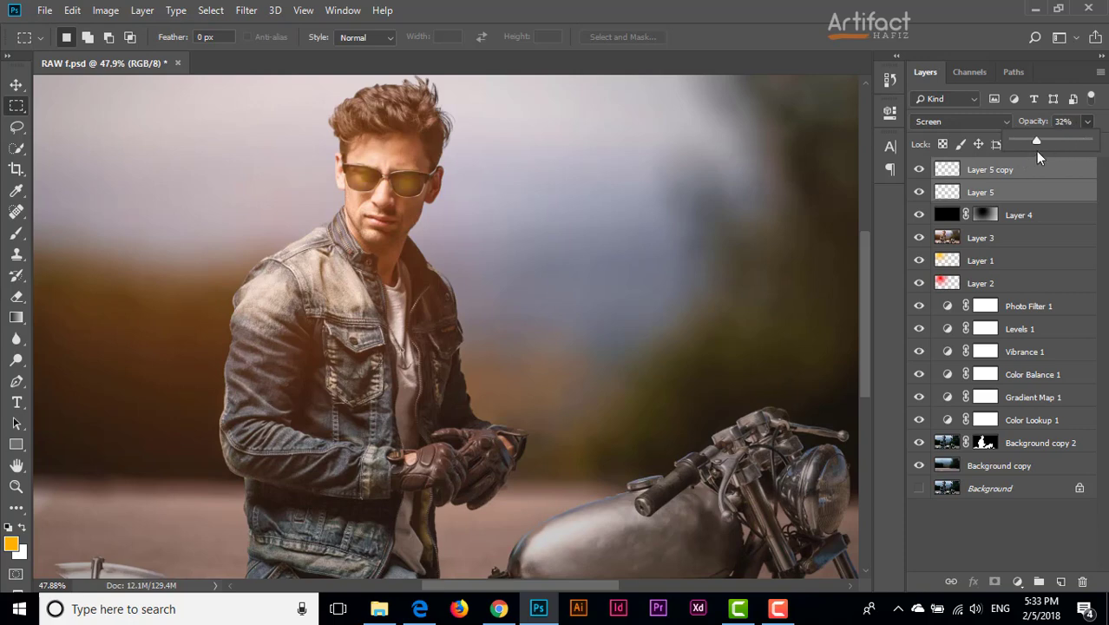
Step: Zoom in on the man's face, then set both lens glow layers to about 68% opacity
scroll(429, 230, down, 3)
scroll(430, 232, up, 3)
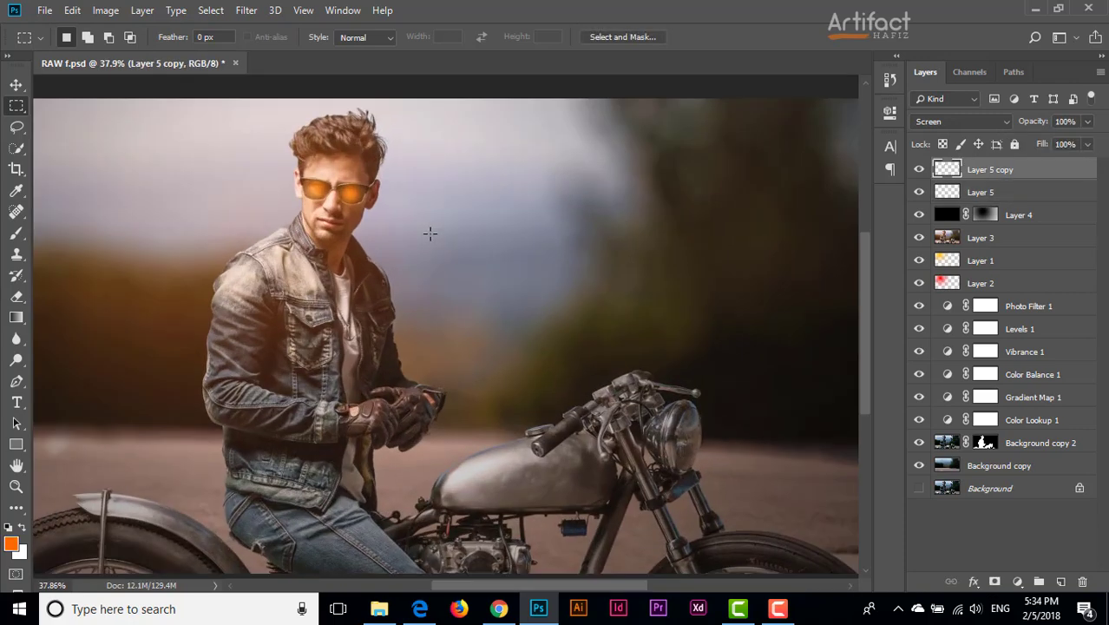
scroll(430, 232, up, 2)
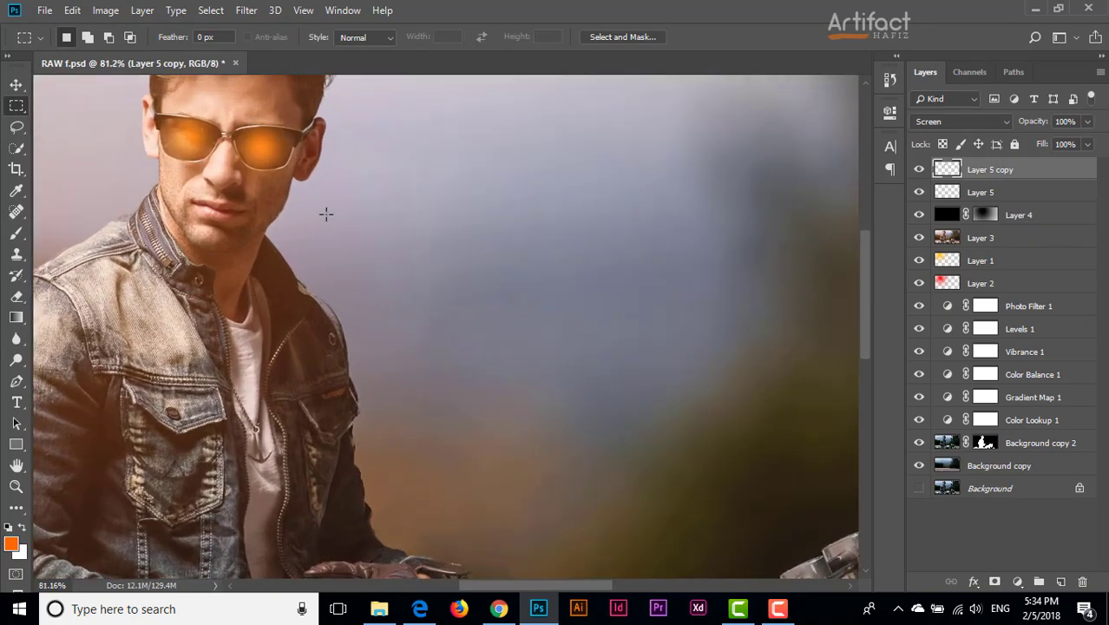
scroll(324, 215, up, 1)
drag(324, 215, 438, 298)
shift+click(1014, 193)
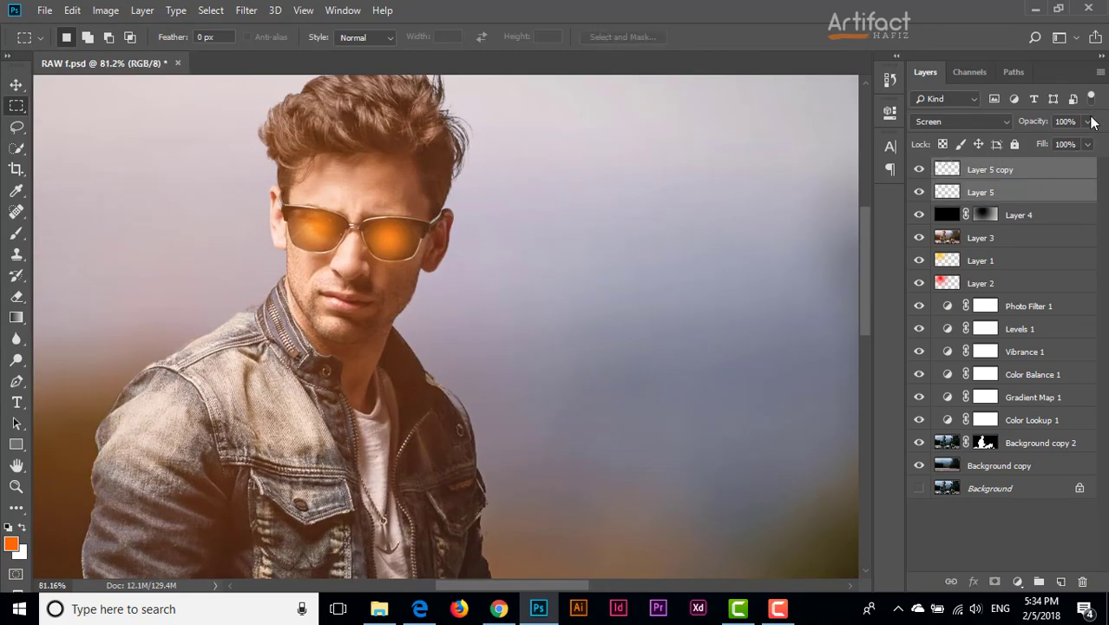
click(1087, 126)
drag(1088, 144, 1057, 147)
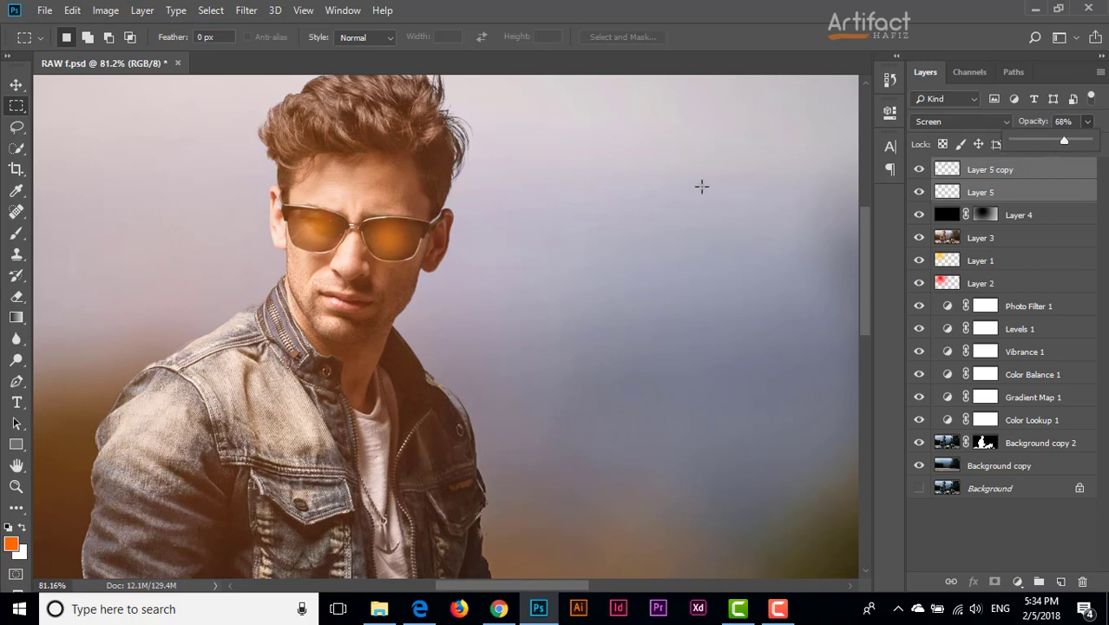
Step: Switch between the Move and Marquee tools while zooming to inspect the sunglasses glow
click(15, 84)
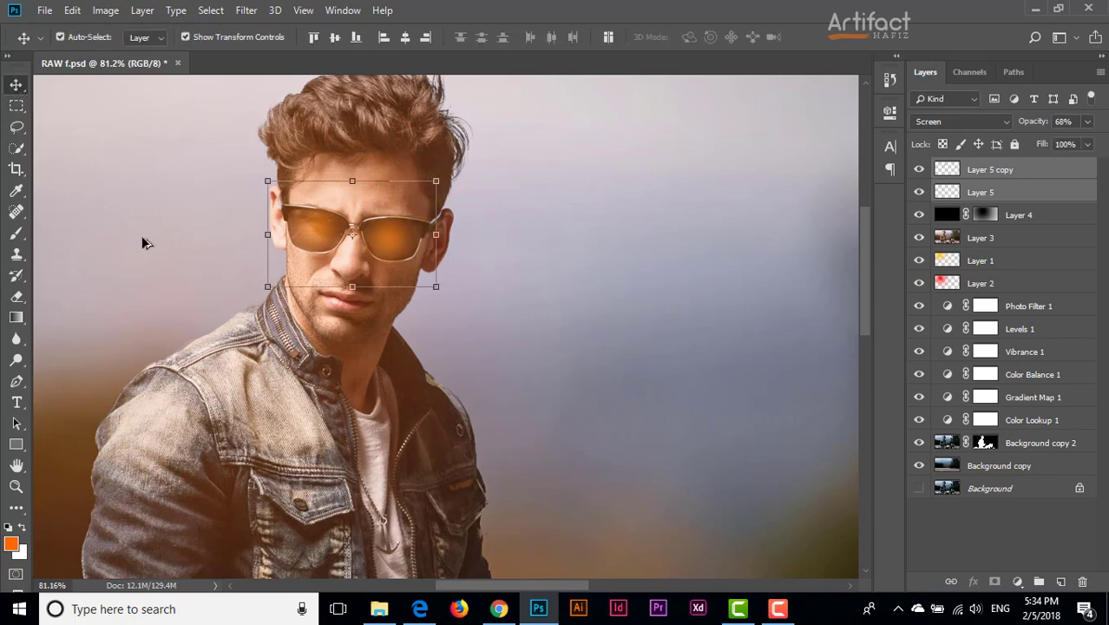
scroll(142, 235, down, 3)
scroll(146, 242, down, 2)
scroll(146, 242, down, 2)
scroll(146, 242, up, 2)
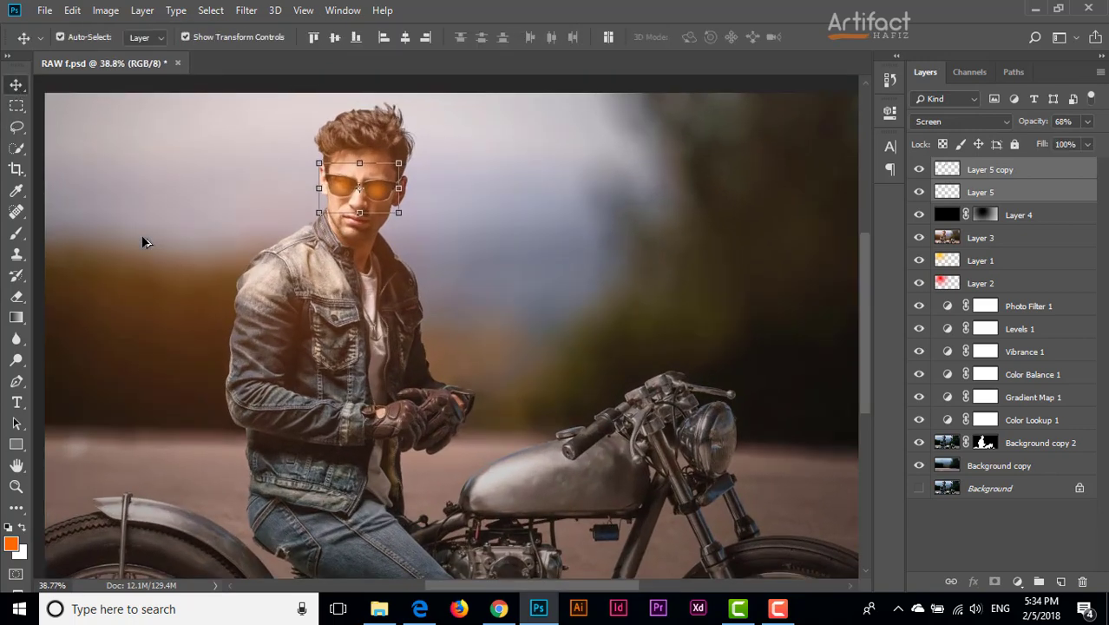
click(15, 105)
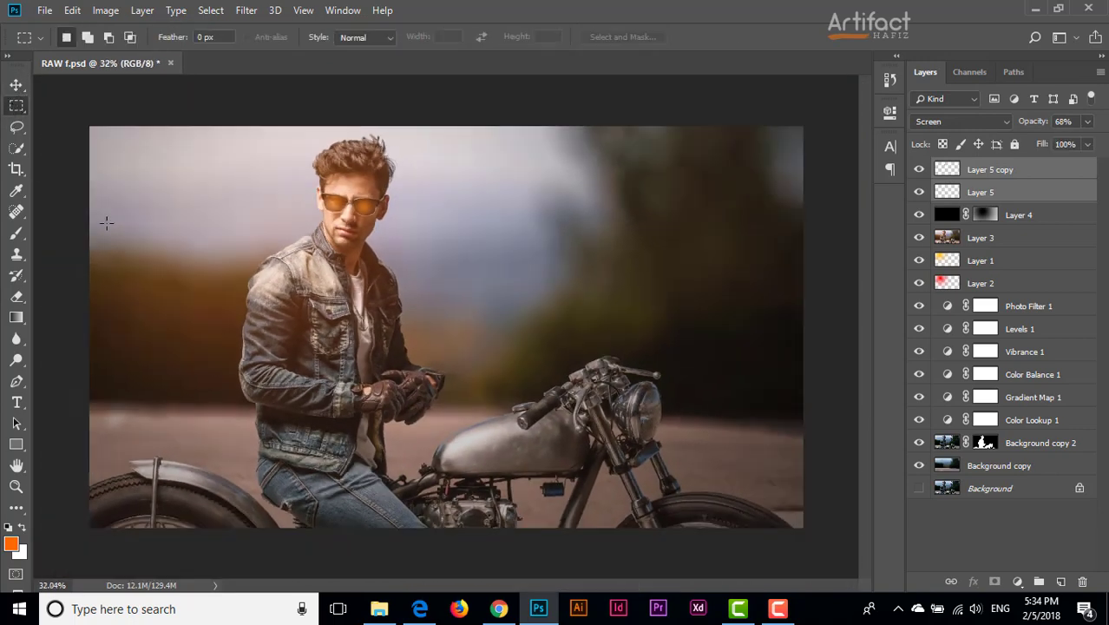
scroll(106, 223, down, 2)
scroll(106, 223, up, 1)
scroll(106, 223, up, 1)
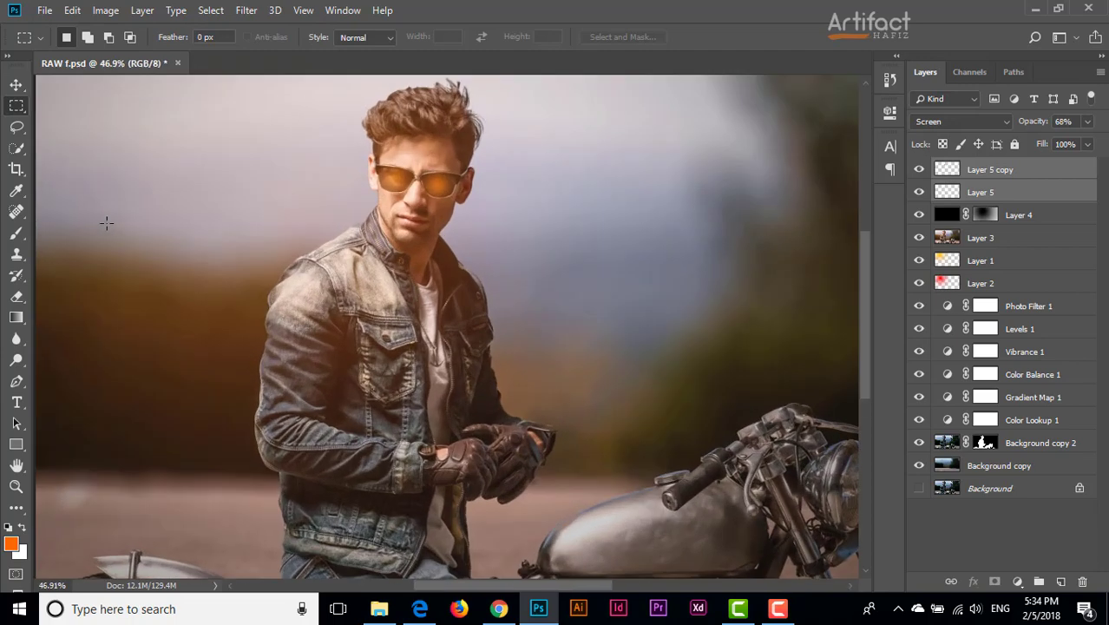
scroll(106, 223, up, 1)
scroll(106, 223, down, 1)
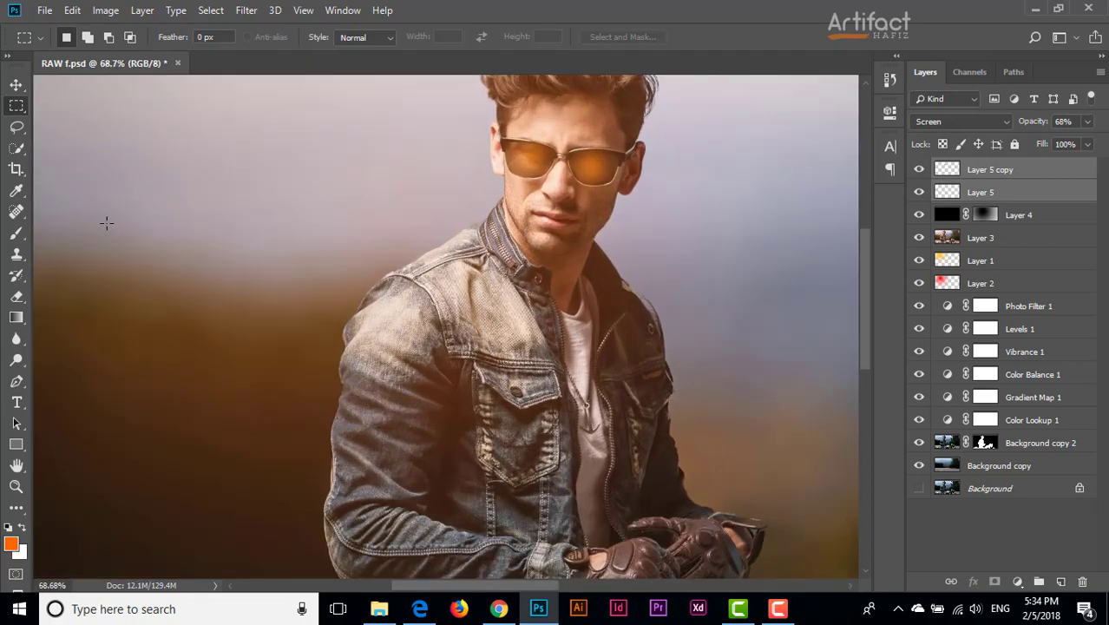
scroll(106, 223, down, 1)
scroll(106, 223, down, 1)
scroll(105, 223, down, 1)
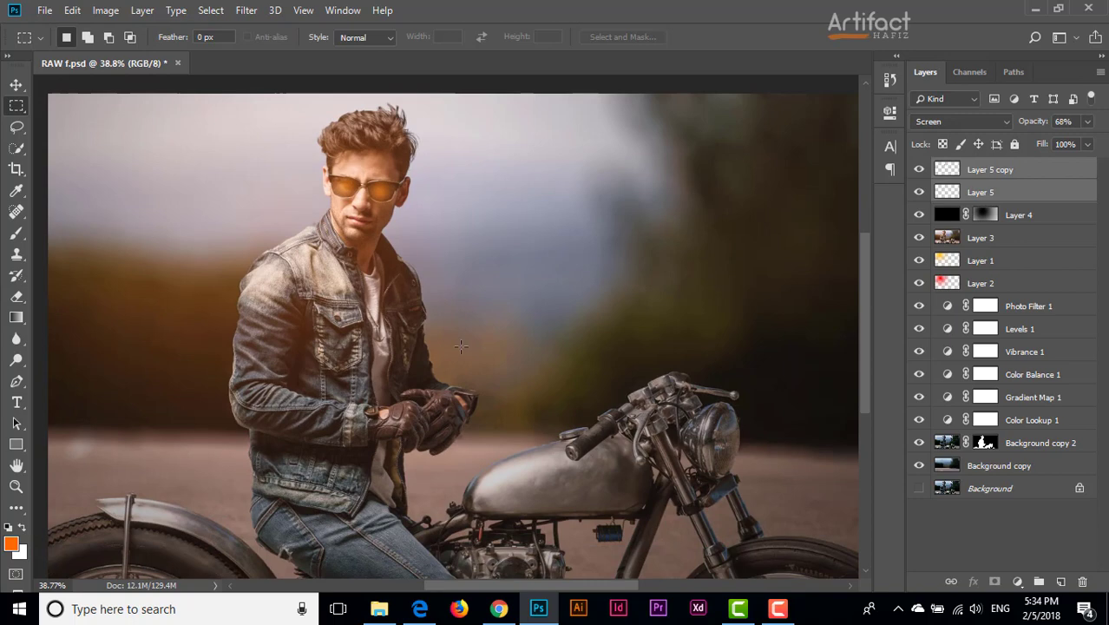
Step: Compare against the original Background photo, then lower both lens glows further to about 39% opacity
alt+click(919, 489)
alt+click(919, 488)
alt+click(919, 489)
click(1087, 123)
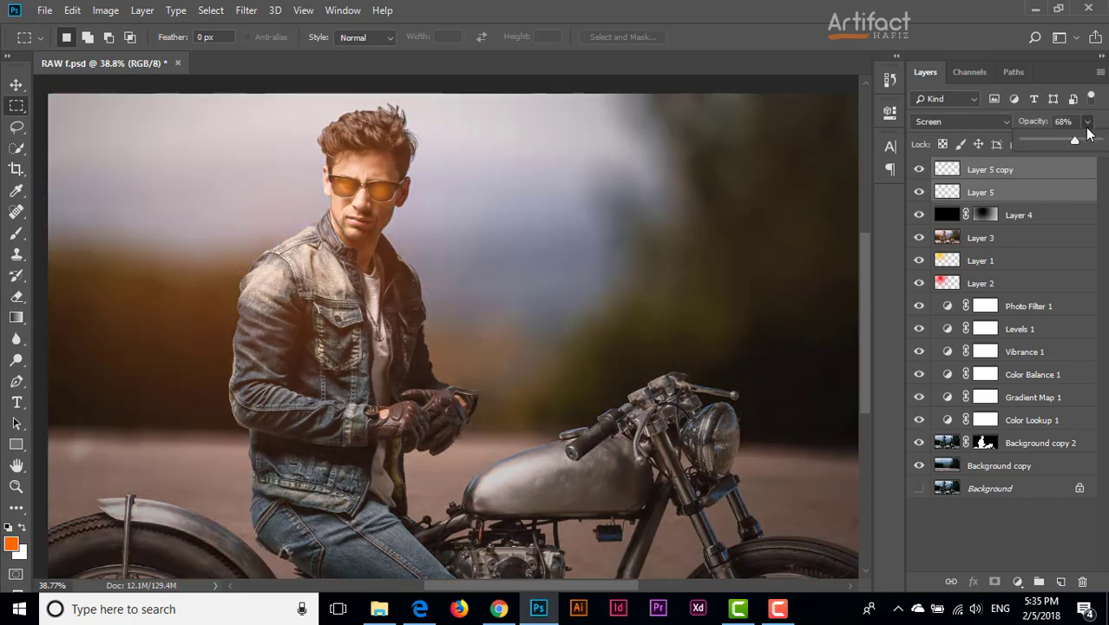
mouse_move(1055, 142)
mouse_down()
mouse_move(1028, 149)
mouse_move(1053, 147)
mouse_up()
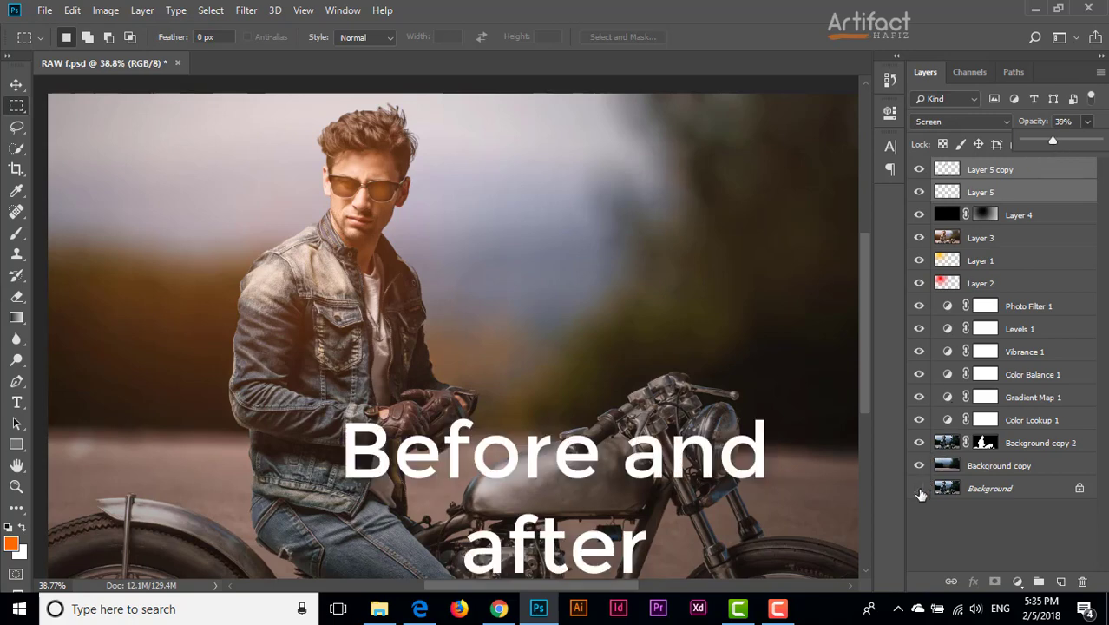
Step: Alt-click the Background eye to view the original photo alone, then restore all edited layers
alt+click(920, 491)
alt+click(920, 491)
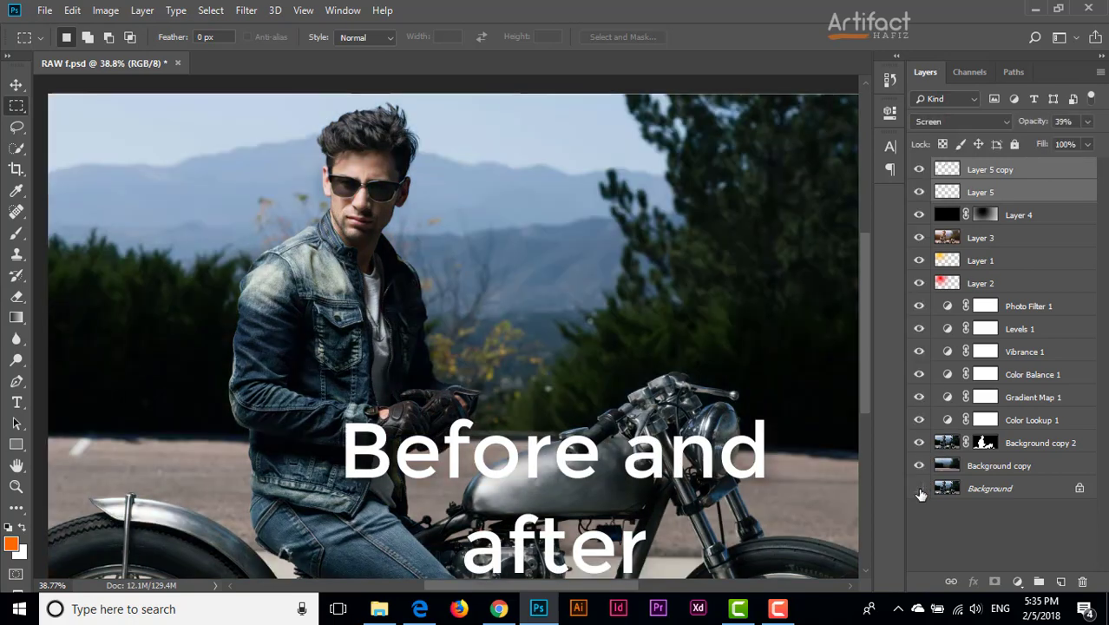